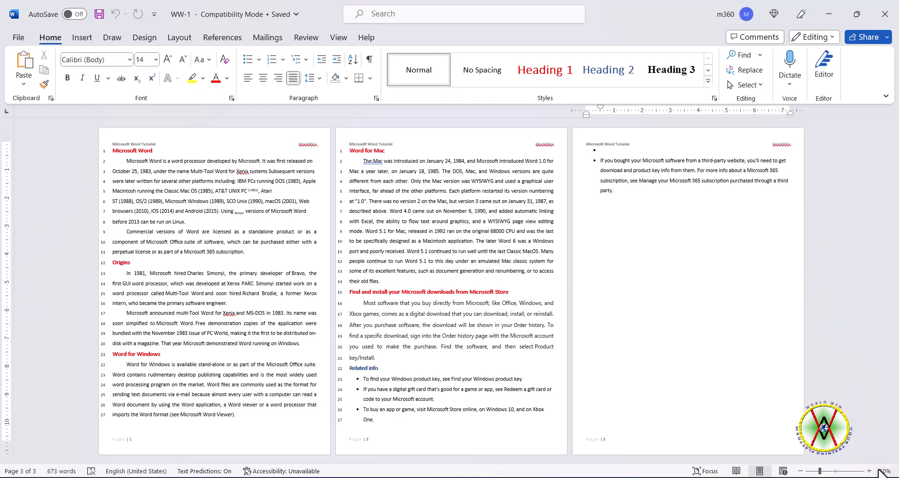
- Set the zoom to page width and insert a page break after the last paragraph
{"action": "left_click", "coordinate": [884, 471]}
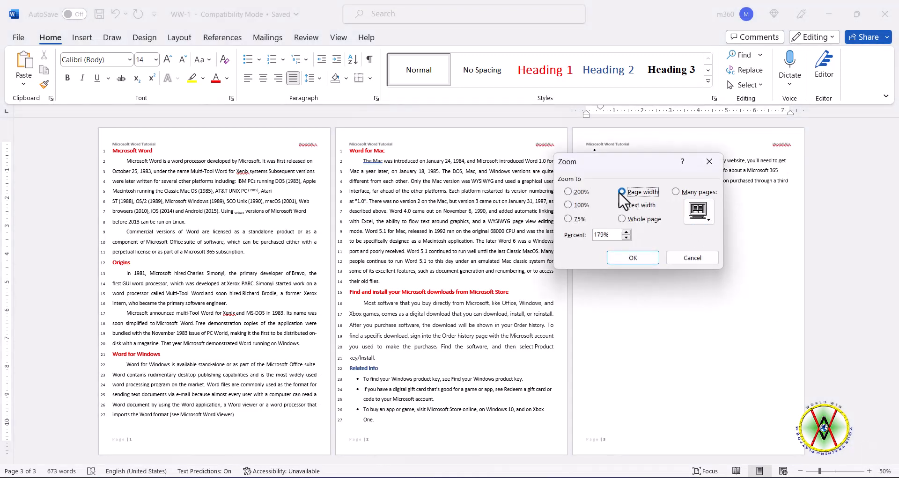
{"action": "left_click", "coordinate": [633, 258]}
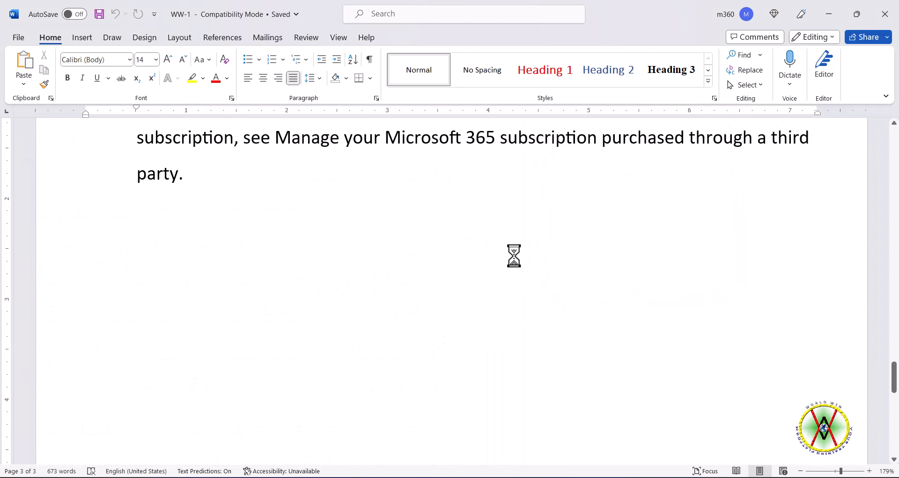
{"action": "key", "text": "ctrl+Return"}
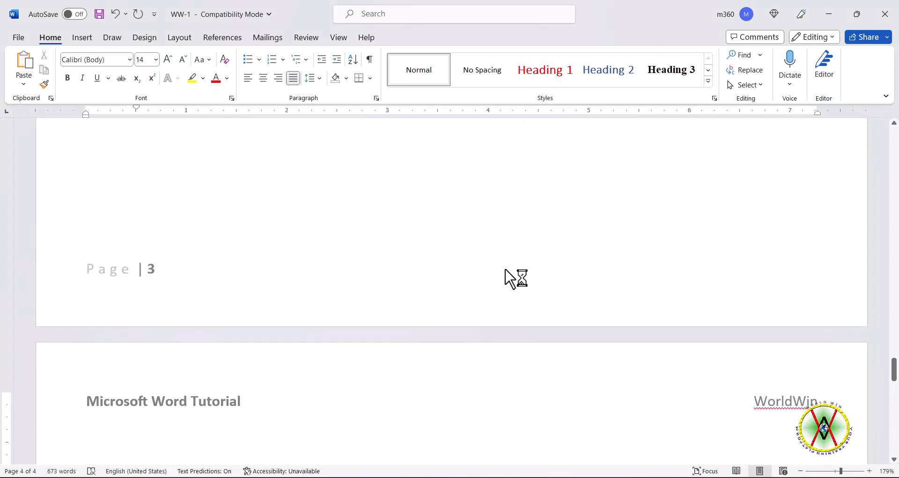
{"action": "scroll", "coordinate": [533, 277], "scroll_direction": "down", "scroll_amount": 2}
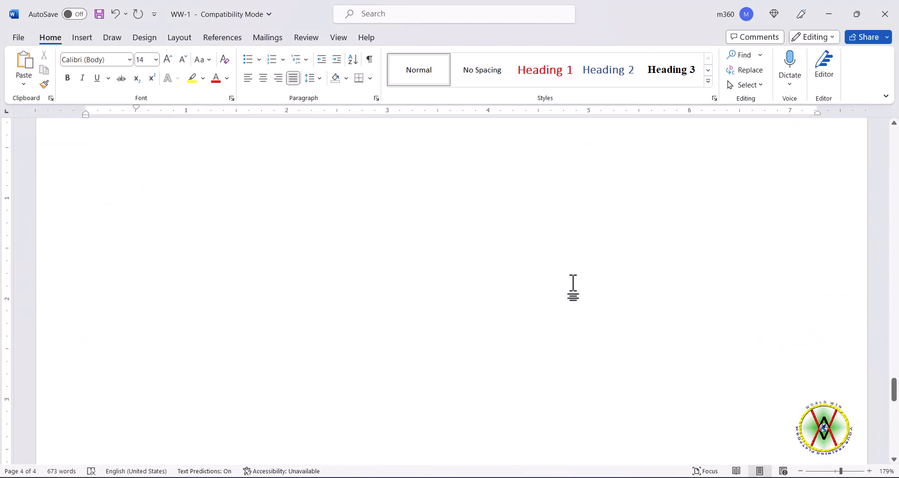
- Zoom out and set the view of the new blank page to whole page
{"action": "left_click", "coordinate": [800, 471]}
{"action": "left_click", "coordinate": [801, 471]}
{"action": "left_click", "coordinate": [801, 471]}
{"action": "left_click", "coordinate": [801, 471]}
{"action": "left_click", "coordinate": [801, 471]}
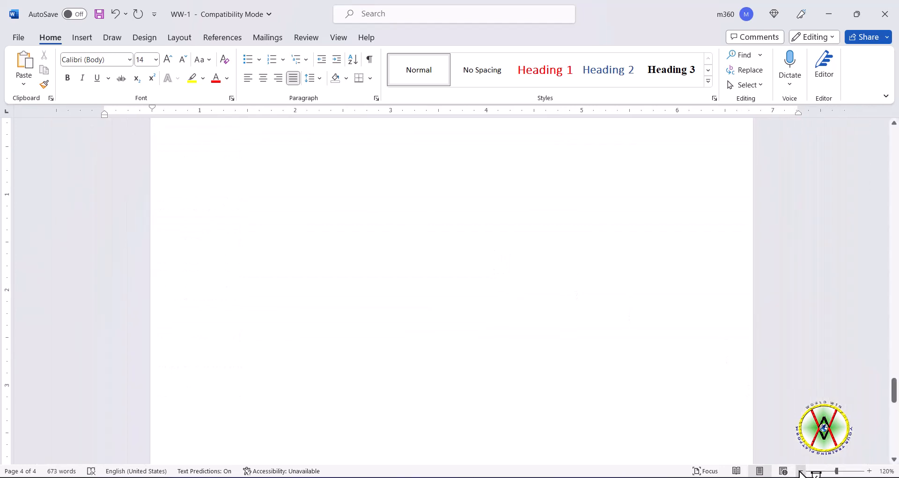
{"action": "left_click", "coordinate": [800, 471]}
{"action": "left_click", "coordinate": [800, 471]}
{"action": "left_click", "coordinate": [800, 472]}
{"action": "left_click", "coordinate": [800, 471]}
{"action": "left_click", "coordinate": [800, 471]}
{"action": "left_click", "coordinate": [835, 472]}
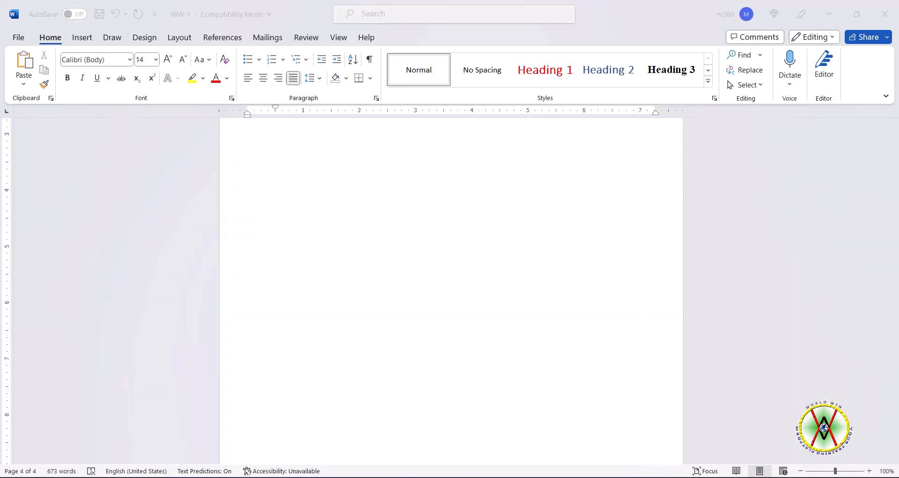
{"action": "left_click", "coordinate": [885, 471]}
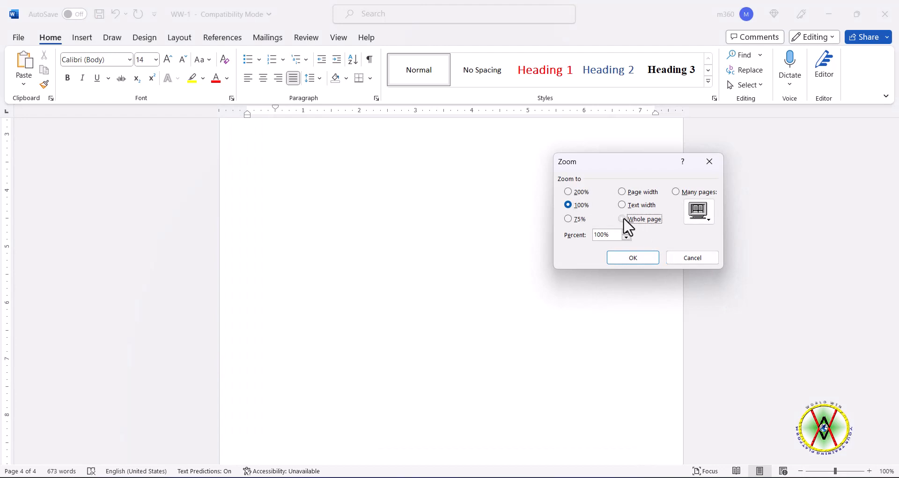
{"action": "left_click", "coordinate": [633, 258]}
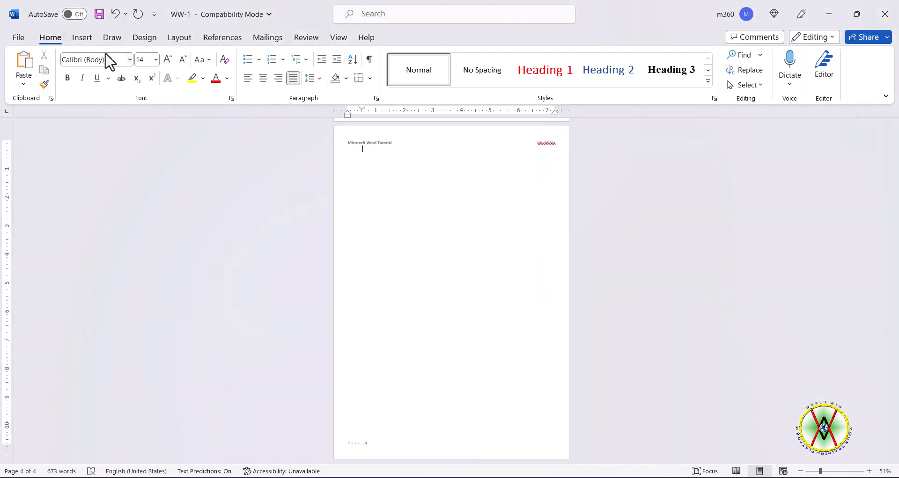
- Draw a rounded rectangle about 3.72" wide and 1.72" high in the upper part of the blank page
{"action": "left_click", "coordinate": [83, 39]}
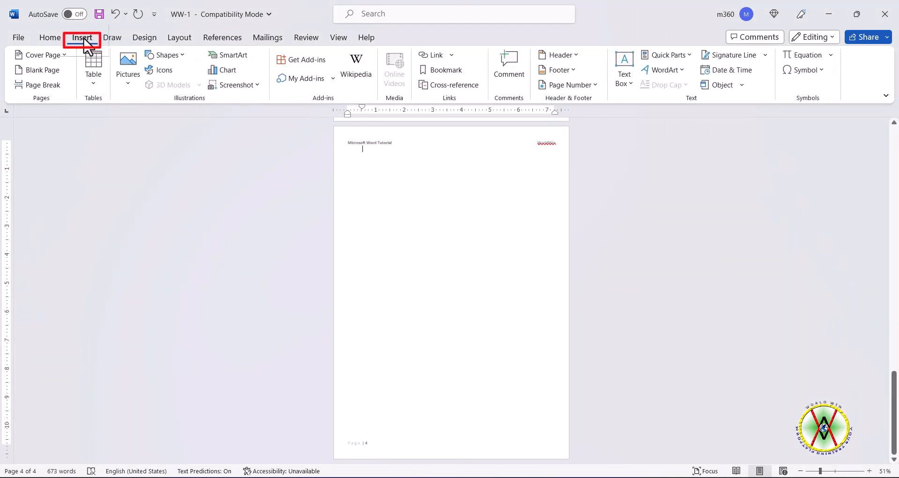
{"action": "left_click", "coordinate": [186, 62]}
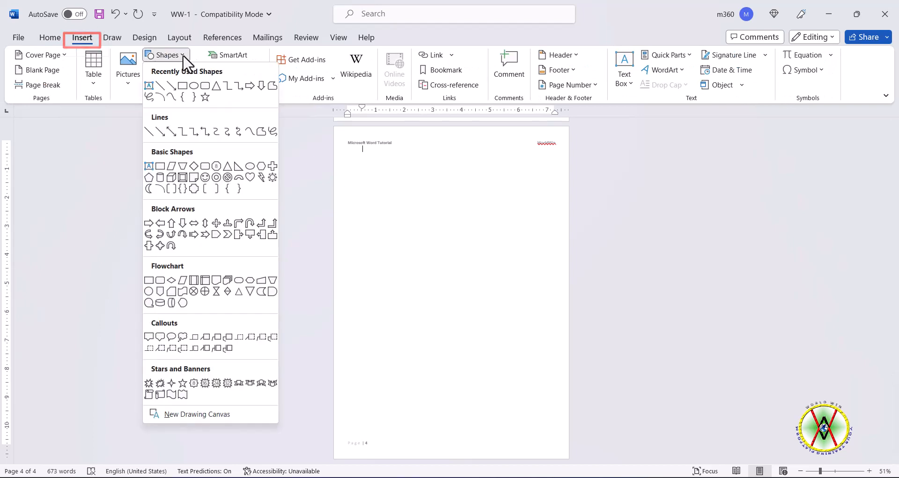
{"action": "left_click", "coordinate": [196, 87]}
{"action": "left_click_drag", "start_coordinate": [379, 185], "coordinate": [486, 234]}
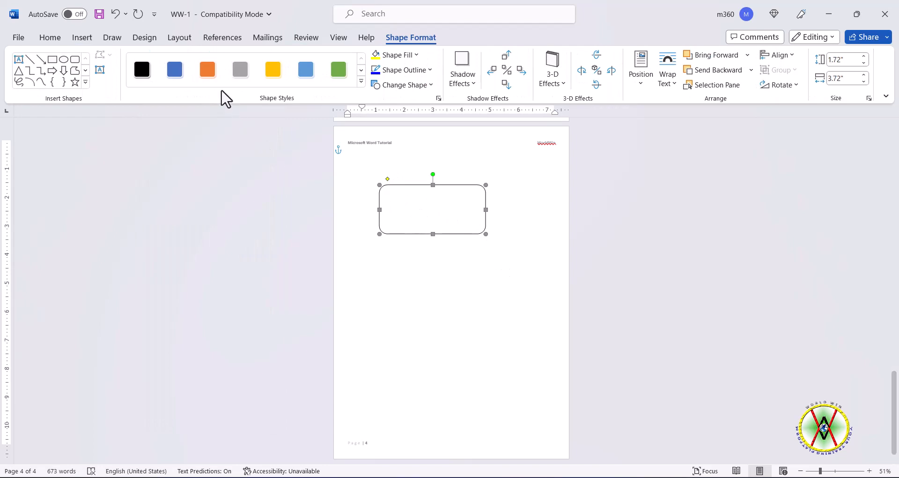
- Try several preset shape styles on the rounded rectangle, ending with the black one
{"action": "left_click", "coordinate": [207, 70]}
{"action": "left_click", "coordinate": [175, 70]}
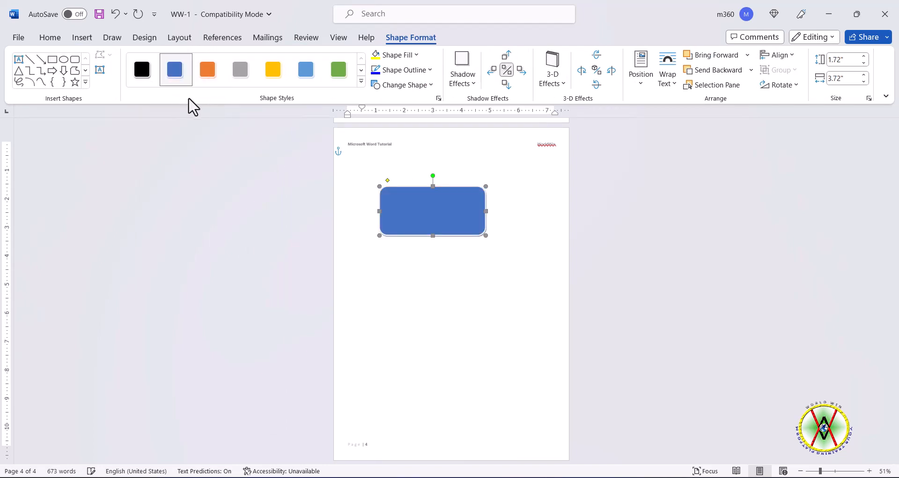
{"action": "left_click", "coordinate": [305, 70]}
{"action": "left_click", "coordinate": [141, 71]}
{"action": "left_click", "coordinate": [482, 297]}
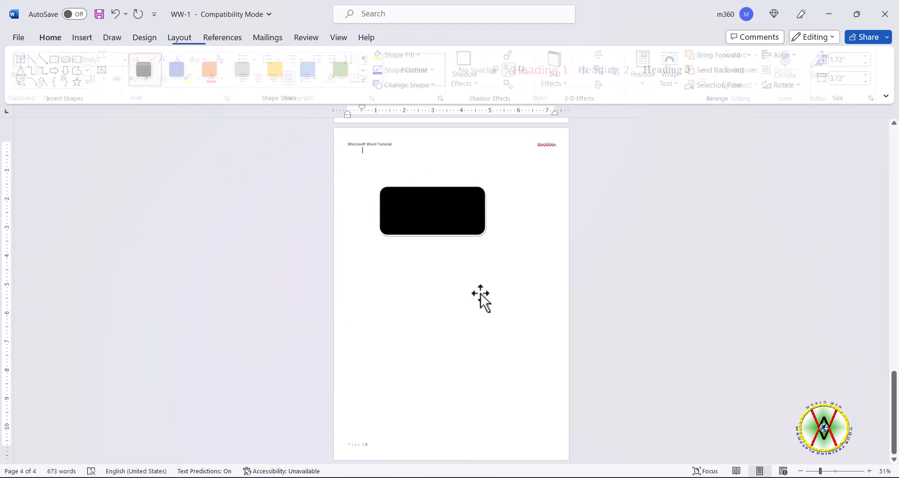
- Resize the rounded rectangle to about 4" wide and 2.23" high and apply the blue preset style
{"action": "left_click", "coordinate": [482, 221]}
{"action": "left_click_drag", "start_coordinate": [486, 235], "coordinate": [498, 255]}
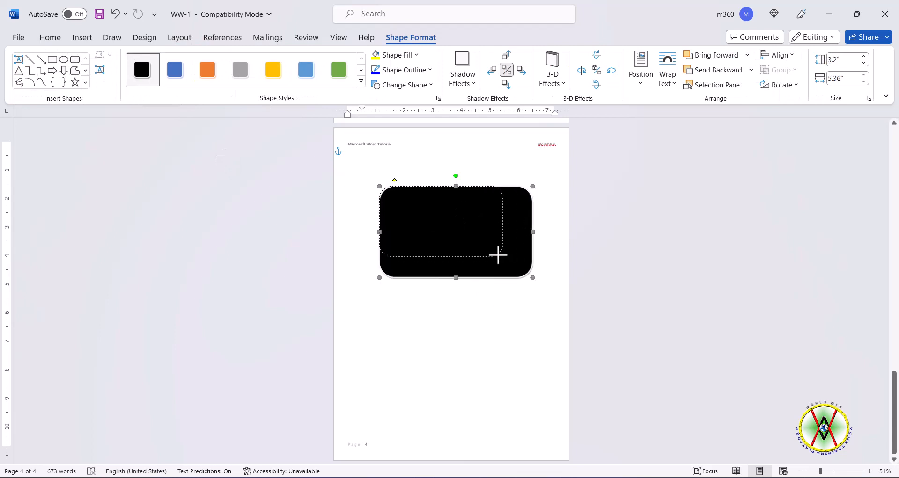
{"action": "left_click", "coordinate": [481, 295]}
{"action": "left_click", "coordinate": [442, 236]}
{"action": "left_click", "coordinate": [175, 71]}
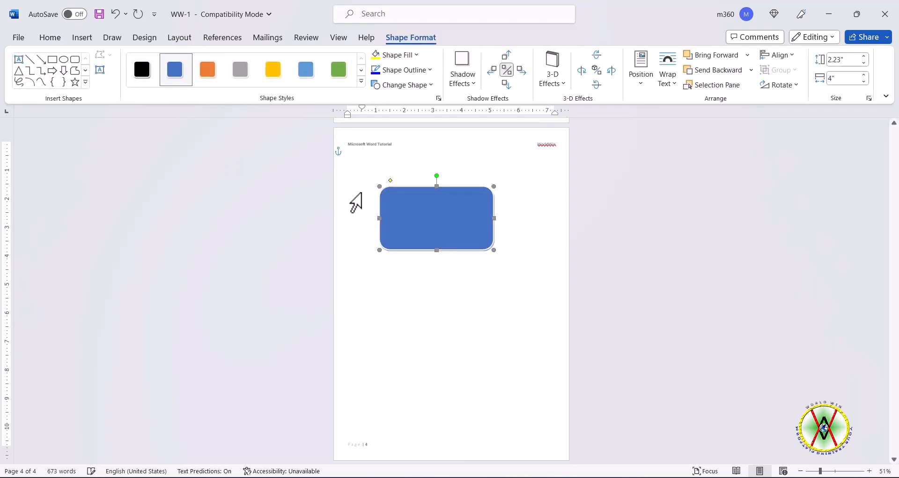
- Adjust the blue shape's corners to fully rounded, and change them to square corners
{"action": "left_click", "coordinate": [471, 300]}
{"action": "left_click", "coordinate": [443, 235]}
{"action": "left_click_drag", "start_coordinate": [406, 195], "coordinate": [452, 306]}
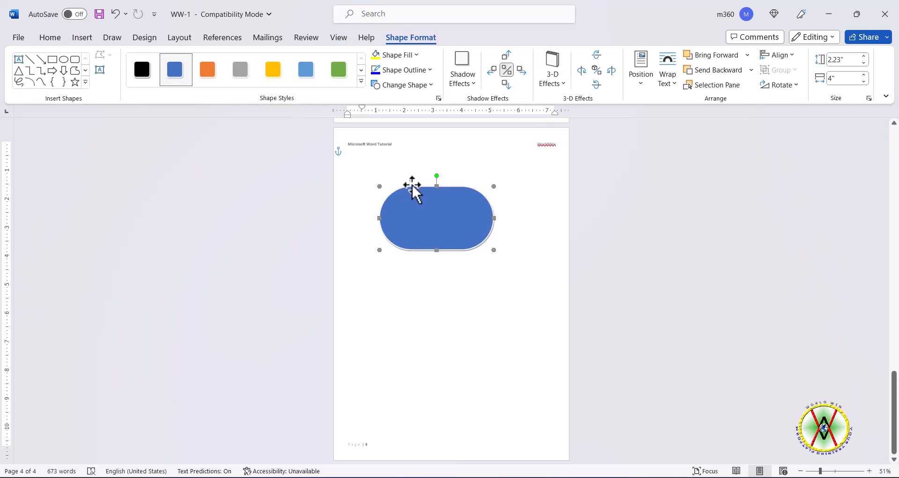
{"action": "left_click_drag", "start_coordinate": [411, 182], "coordinate": [359, 180]}
{"action": "left_click", "coordinate": [422, 287]}
- Shrink the blue rectangle by its corner to about 3.28" wide and 1.89" high
{"action": "left_click", "coordinate": [450, 237]}
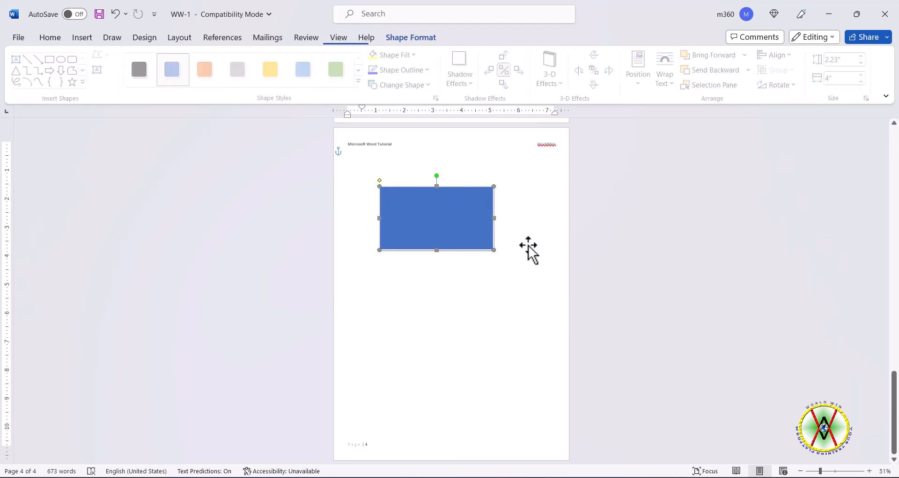
{"action": "left_click_drag", "start_coordinate": [494, 186], "coordinate": [472, 196]}
{"action": "left_click", "coordinate": [495, 189]}
{"action": "left_click", "coordinate": [425, 218]}
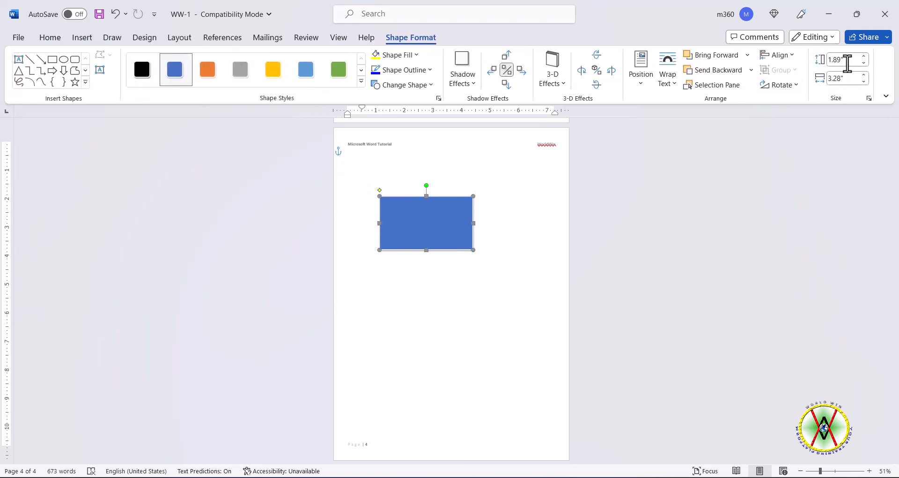
- Set the blue rectangle's height to 3.7", reduce its width to 2" and widen it again
{"action": "left_click", "coordinate": [864, 57]}
{"action": "left_click", "coordinate": [863, 81]}
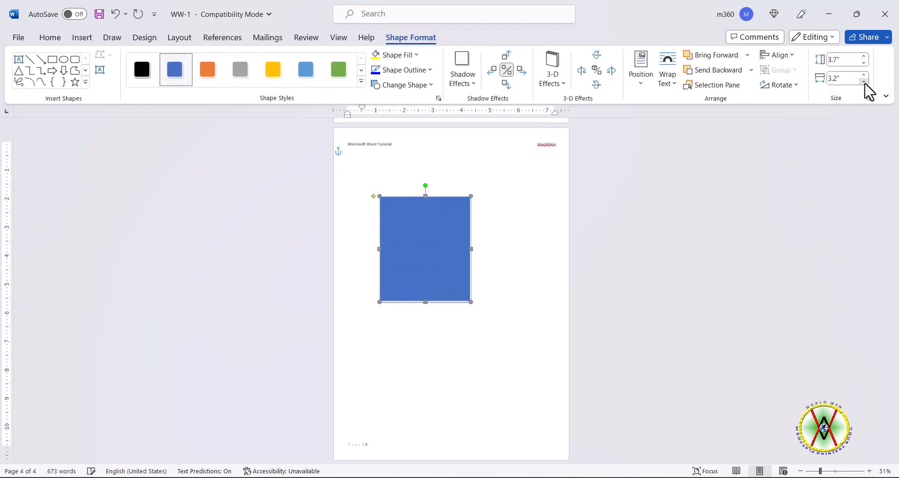
{"action": "left_click", "coordinate": [864, 82]}
{"action": "left_click", "coordinate": [863, 74]}
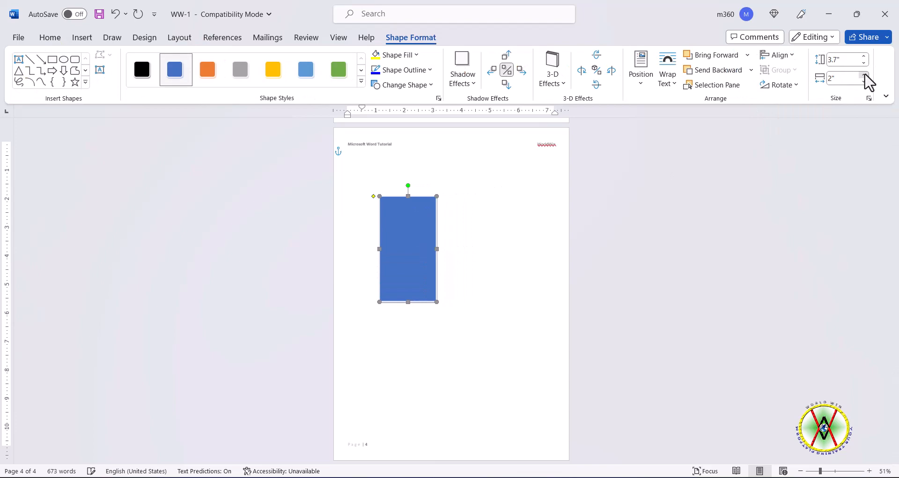
{"action": "left_click", "coordinate": [515, 344]}
- Resize the blue rectangle by its corner to about 2.67" wide and 1.7" high, and deselect it
{"action": "left_click", "coordinate": [465, 287]}
{"action": "left_click_drag", "start_coordinate": [515, 304], "coordinate": [459, 251]}
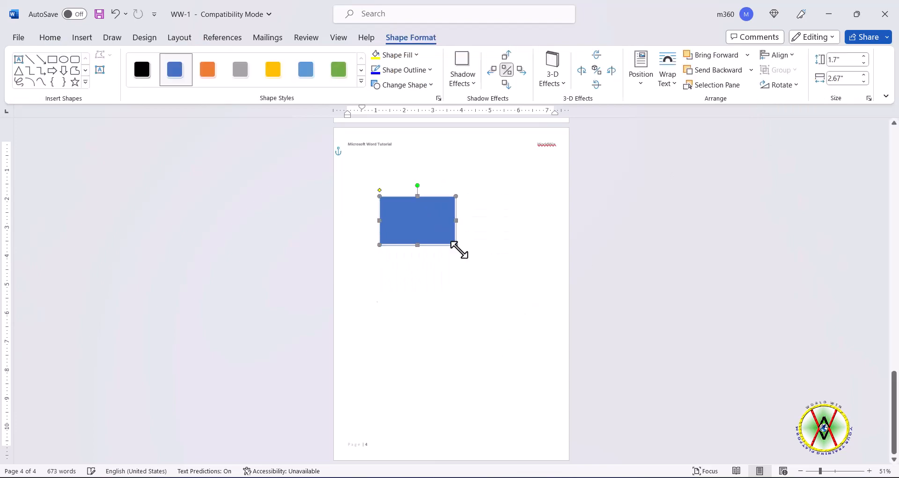
{"action": "left_click", "coordinate": [467, 321]}
{"action": "left_click", "coordinate": [406, 229]}
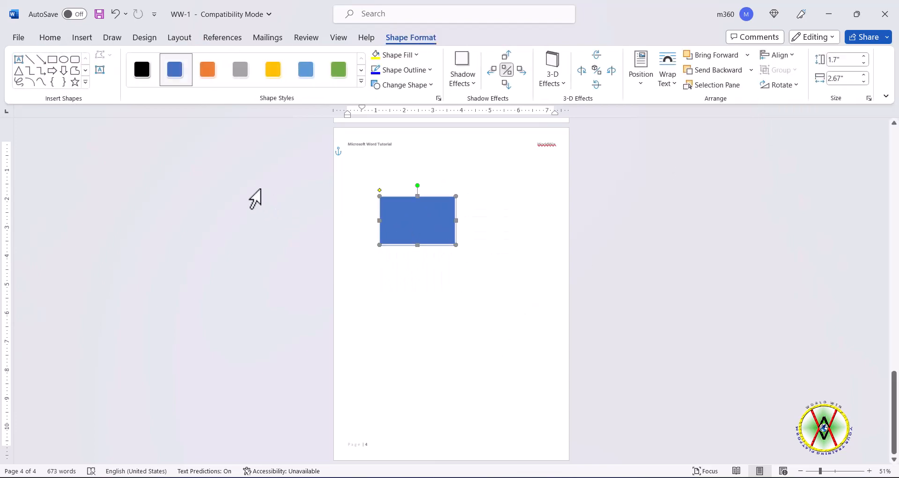
{"action": "left_click", "coordinate": [187, 181]}
- Draw a bevel shape about 2.66" wide and 2.62" high below the blue rectangle and apply the orange preset style
{"action": "left_click", "coordinate": [82, 38]}
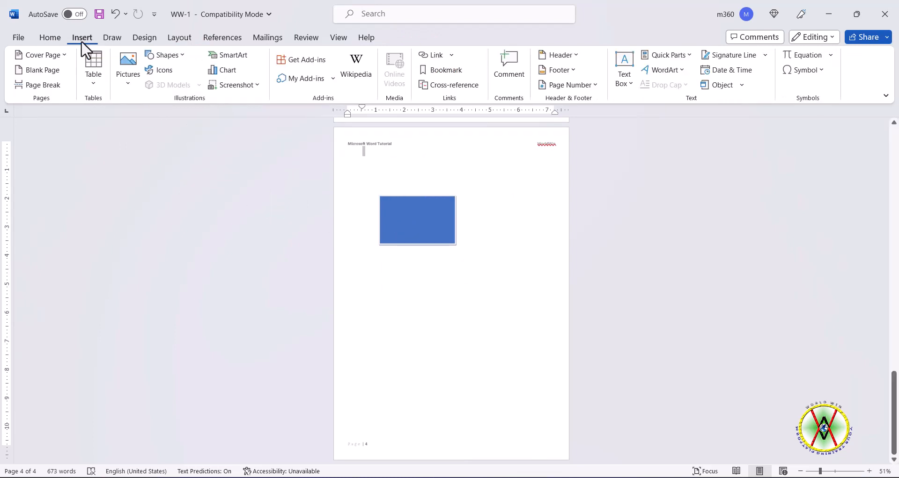
{"action": "left_click", "coordinate": [186, 55]}
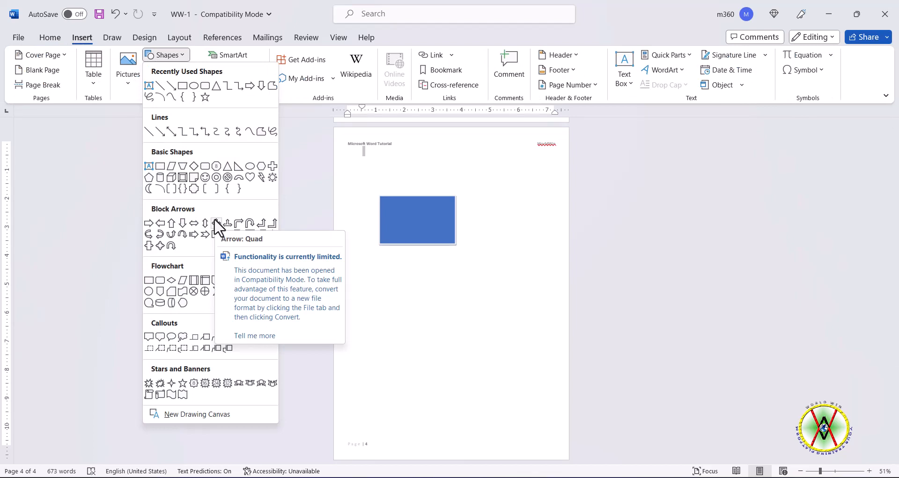
{"action": "left_click", "coordinate": [182, 177]}
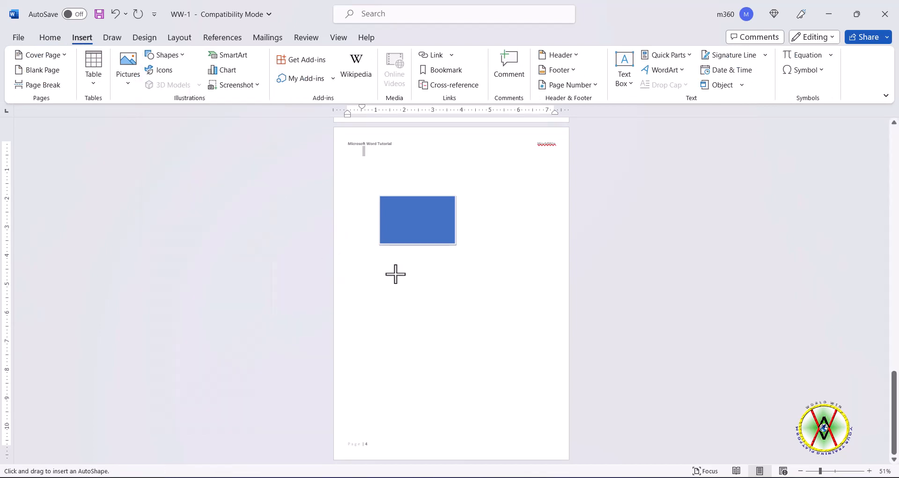
{"action": "left_click_drag", "start_coordinate": [397, 274], "coordinate": [473, 350]}
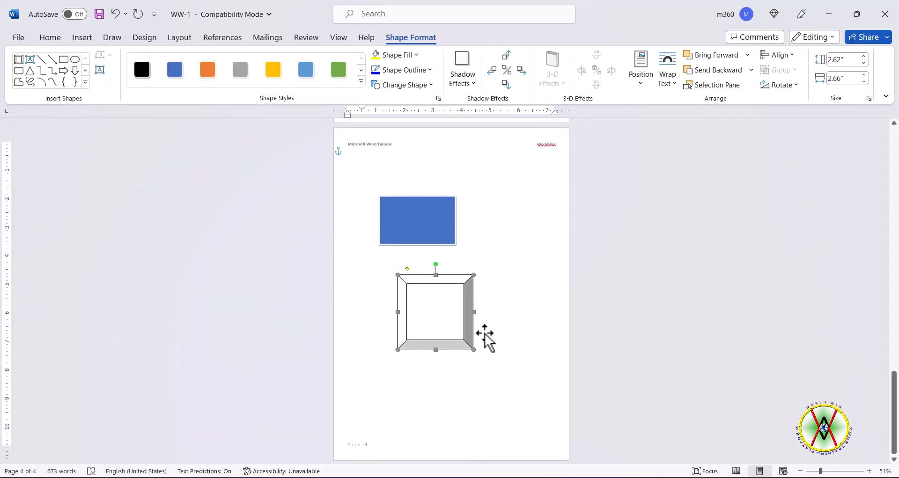
{"action": "left_click", "coordinate": [208, 70]}
{"action": "left_click", "coordinate": [461, 371]}
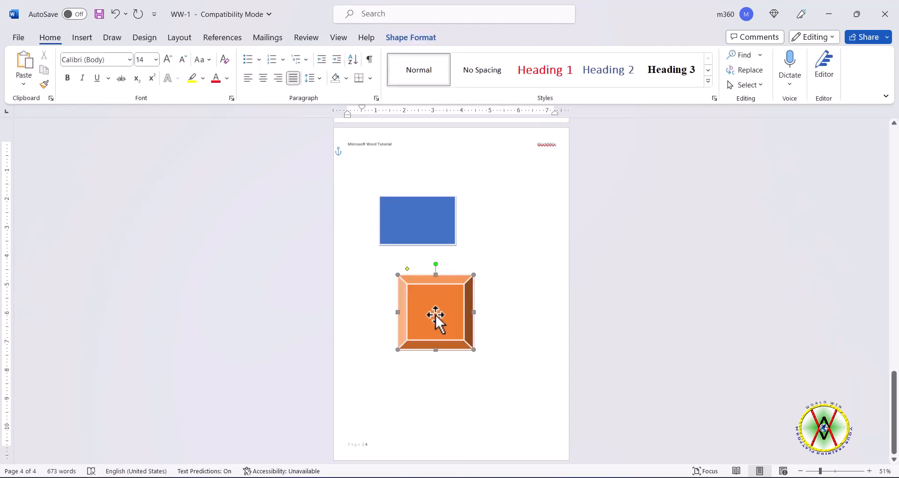
- Deepen the bevel to the shape's centre and narrow it again, and enlarge the shape to about 3.33" by 3.01"
{"action": "left_click", "coordinate": [436, 316]}
{"action": "left_click_drag", "start_coordinate": [407, 270], "coordinate": [431, 310]}
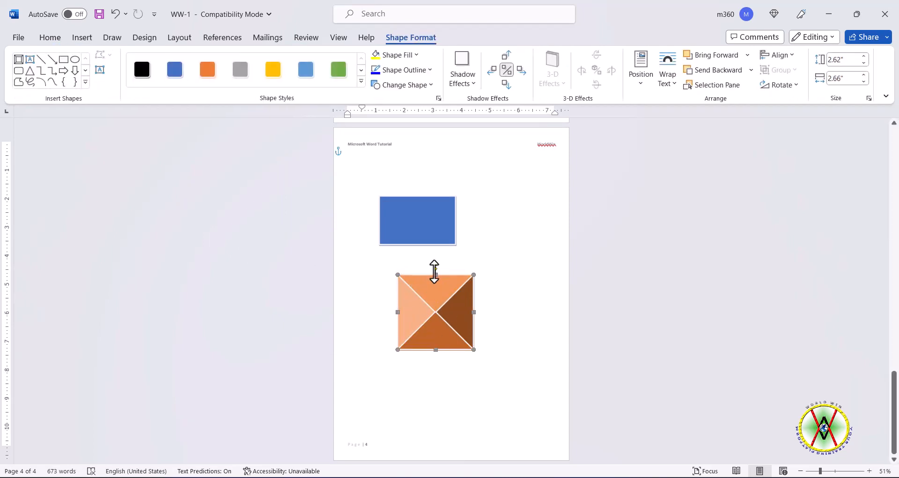
{"action": "left_click_drag", "start_coordinate": [435, 272], "coordinate": [412, 281]}
{"action": "left_click_drag", "start_coordinate": [473, 275], "coordinate": [471, 252]}
{"action": "left_click", "coordinate": [489, 373]}
- Rotate the orange bevel slightly clockwise and move it toward the lower right of the page
{"action": "left_click", "coordinate": [472, 304]}
{"action": "left_click_drag", "start_coordinate": [437, 317], "coordinate": [526, 410]}
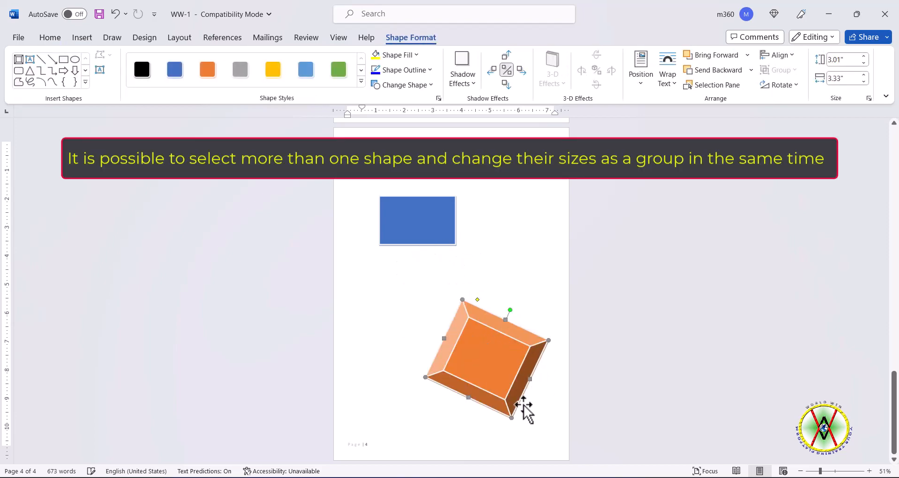
- Move the blue rectangle to just above the orange bevel, tilting it counterclockwise and rotating it back to level
{"action": "left_click", "coordinate": [456, 253]}
{"action": "left_click", "coordinate": [424, 202]}
{"action": "left_click_drag", "start_coordinate": [418, 187], "coordinate": [399, 190]}
{"action": "left_click_drag", "start_coordinate": [459, 245], "coordinate": [509, 280]}
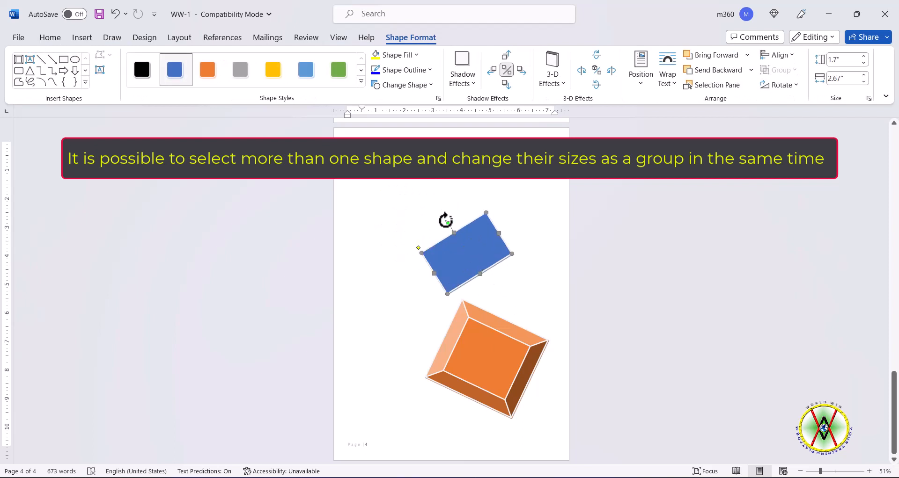
{"action": "left_click_drag", "start_coordinate": [445, 220], "coordinate": [465, 209]}
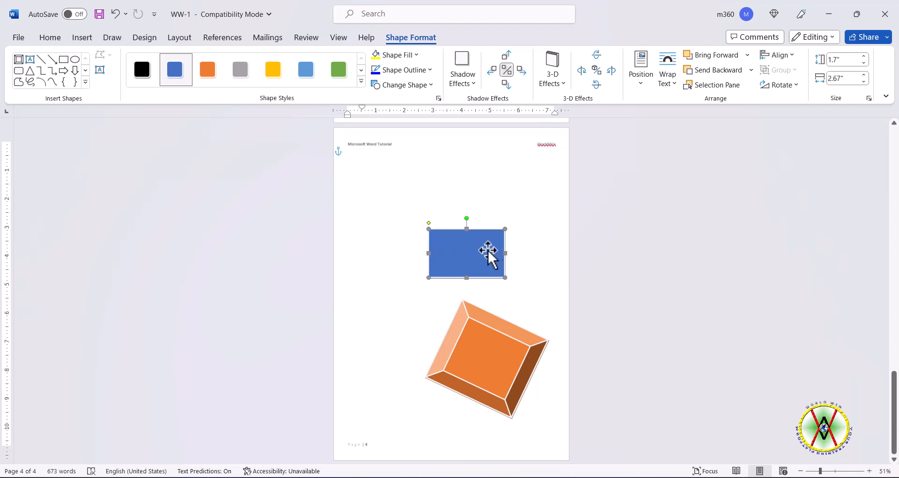
- Rotate the blue rectangle by 90° into an upright position and move it to the top of the page
{"action": "left_click", "coordinate": [583, 261]}
{"action": "left_click", "coordinate": [603, 248]}
{"action": "left_click", "coordinate": [797, 86]}
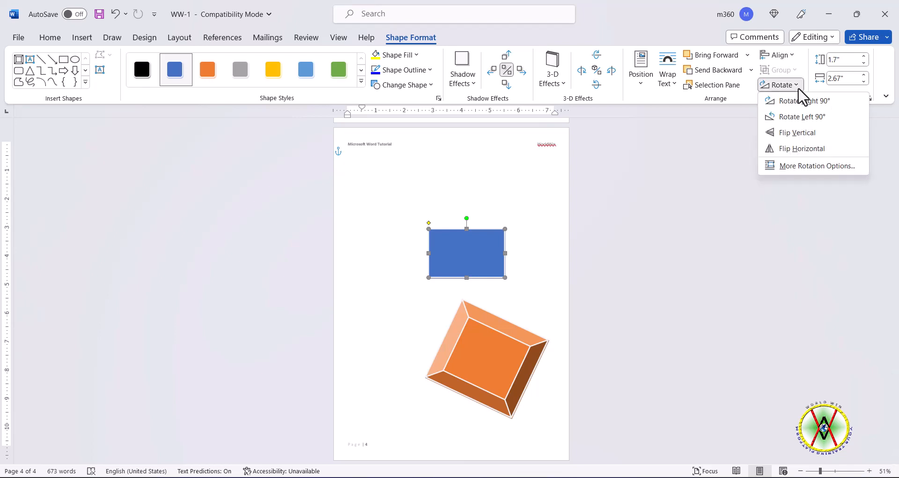
{"action": "left_click", "coordinate": [788, 149]}
{"action": "left_click_drag", "start_coordinate": [488, 240], "coordinate": [462, 175]}
- Move the orange bevel up and left beneath the blue rectangle and rotate it left 90°
{"action": "left_click_drag", "start_coordinate": [537, 368], "coordinate": [465, 319]}
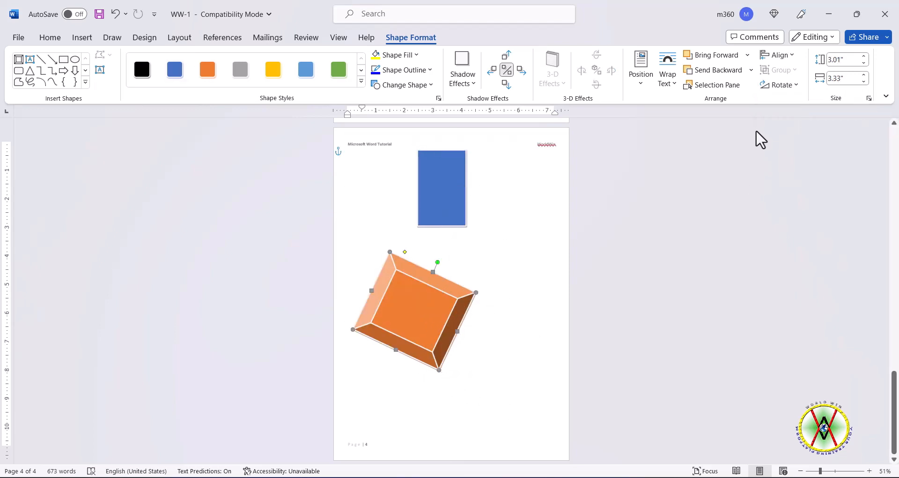
{"action": "left_click", "coordinate": [779, 85]}
{"action": "left_click", "coordinate": [770, 148]}
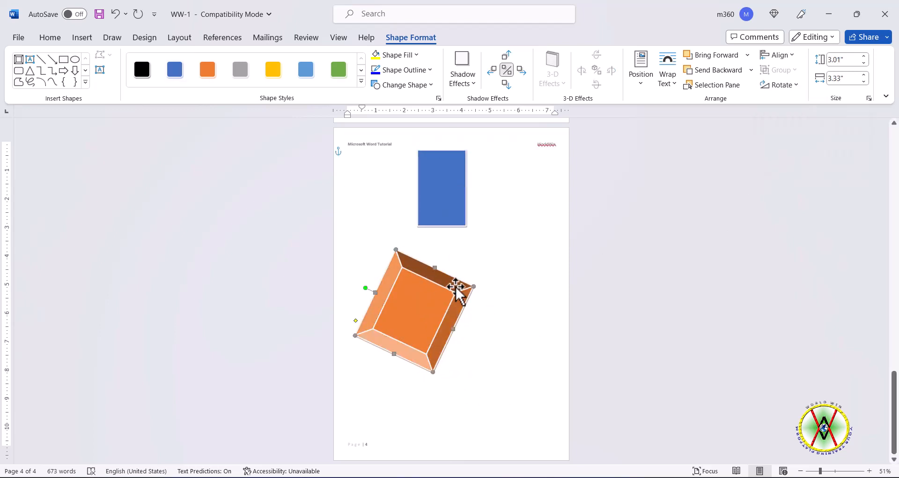
- Flip the orange bevel vertically
{"action": "left_click", "coordinate": [792, 87]}
{"action": "left_click", "coordinate": [788, 132]}
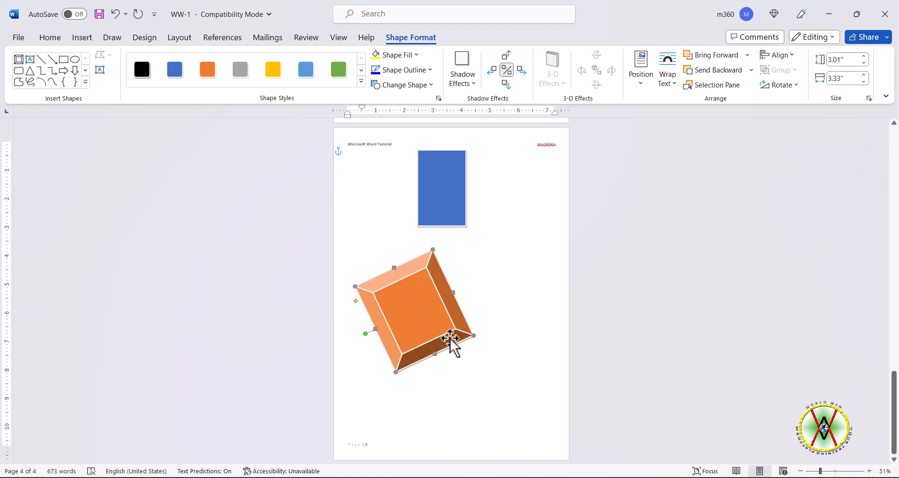
- Flip the orange bevel horizontally and rotate it back until it stands level
{"action": "left_click", "coordinate": [793, 86]}
{"action": "left_click", "coordinate": [792, 148]}
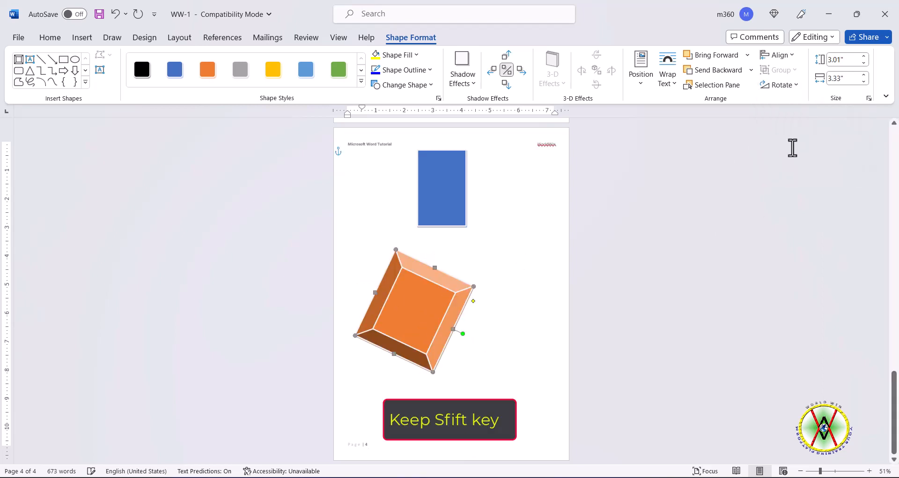
{"action": "left_click", "coordinate": [475, 337]}
{"action": "left_click", "coordinate": [425, 304]}
{"action": "left_click_drag", "start_coordinate": [463, 334], "coordinate": [414, 271]}
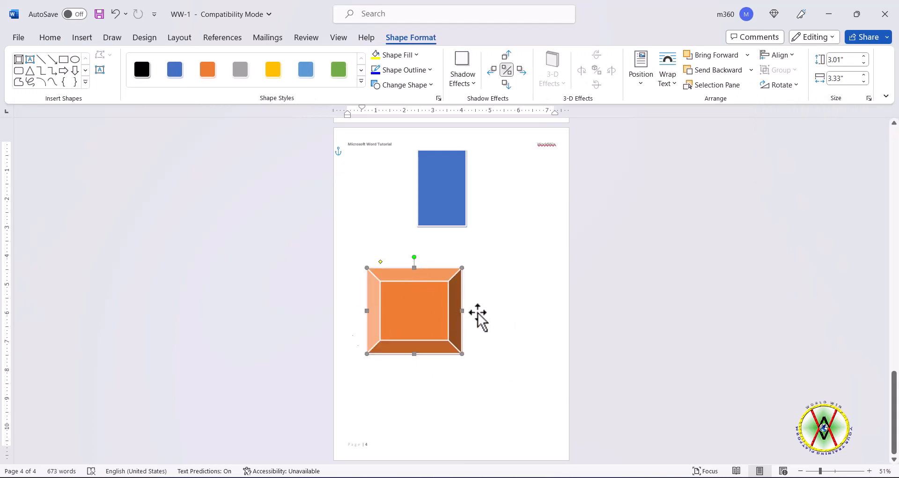
- Flip the level orange bevel horizontally again and move it right and slightly up beneath the blue rectangle
{"action": "left_click", "coordinate": [780, 85]}
{"action": "left_click", "coordinate": [802, 150]}
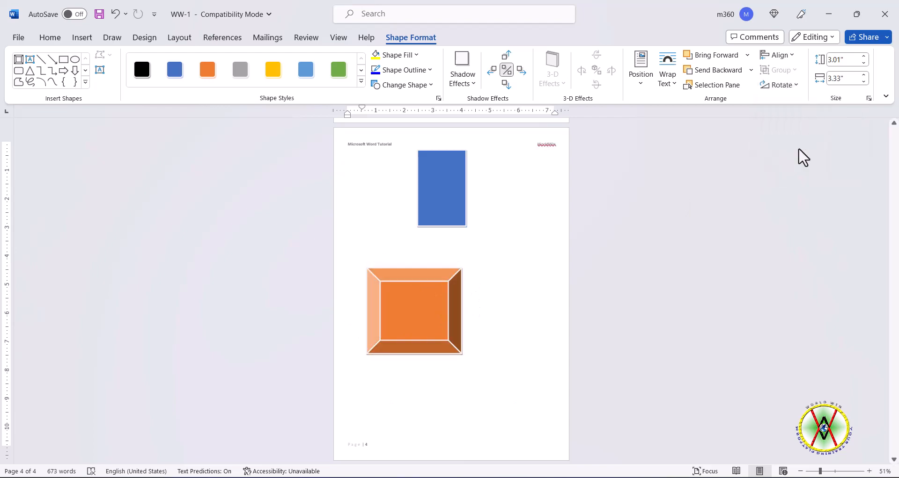
{"action": "left_click_drag", "start_coordinate": [419, 311], "coordinate": [474, 294]}
{"action": "left_click", "coordinate": [550, 326]}
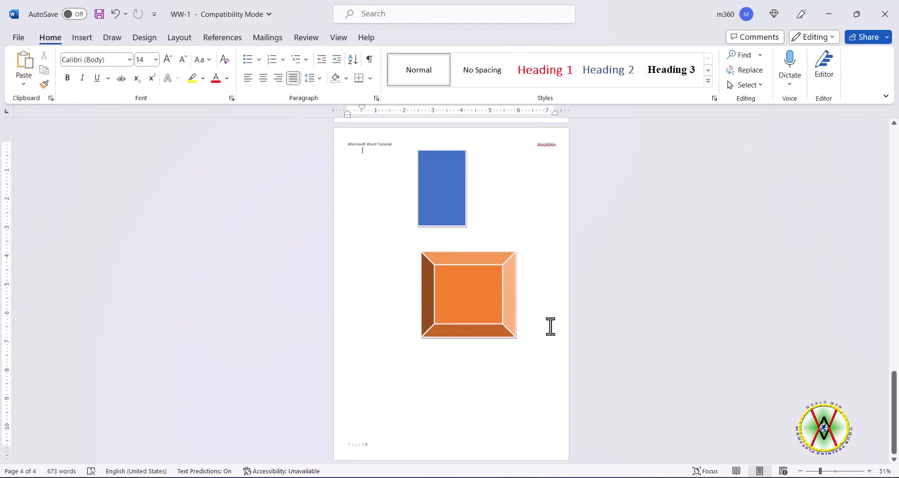
- Draw a diagonal arrow about 1.4" high and 1.1" wide beside the orange bevel and apply a preset shape style
{"action": "left_click", "coordinate": [86, 38]}
{"action": "left_click", "coordinate": [163, 55]}
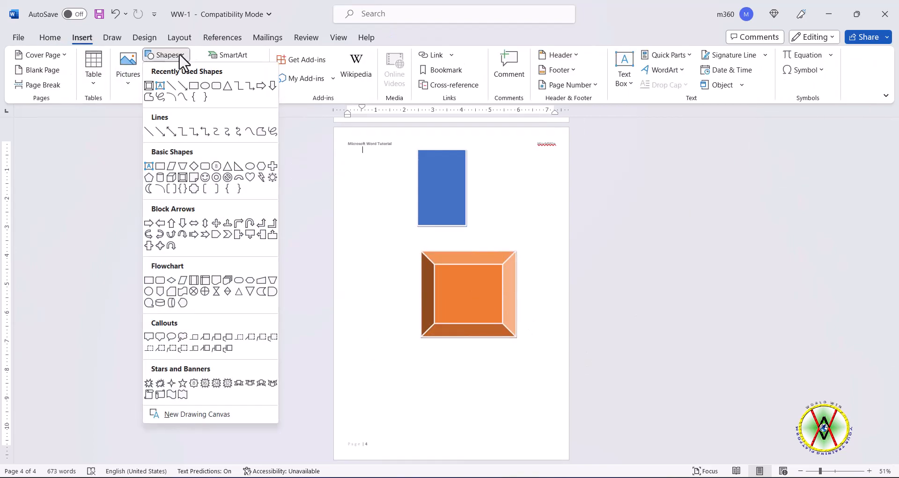
{"action": "left_click", "coordinate": [170, 131]}
{"action": "left_click_drag", "start_coordinate": [358, 295], "coordinate": [388, 255]}
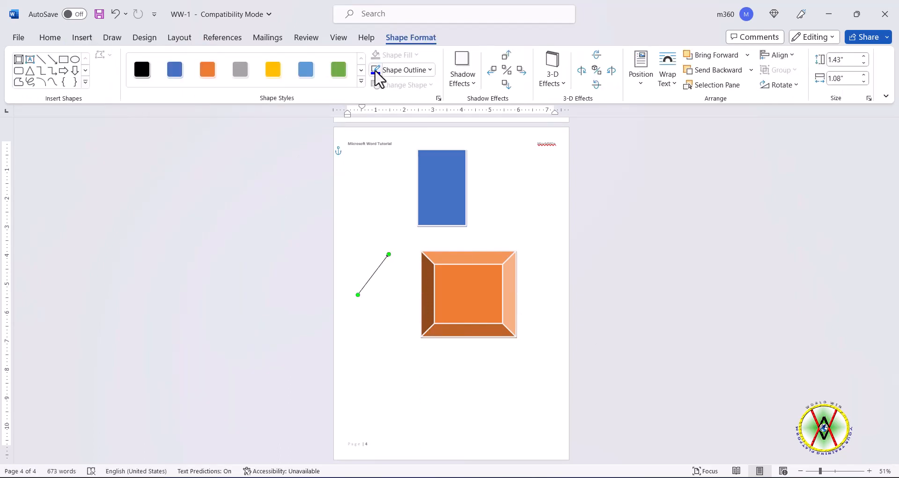
{"action": "left_click", "coordinate": [361, 82]}
{"action": "left_click", "coordinate": [382, 261]}
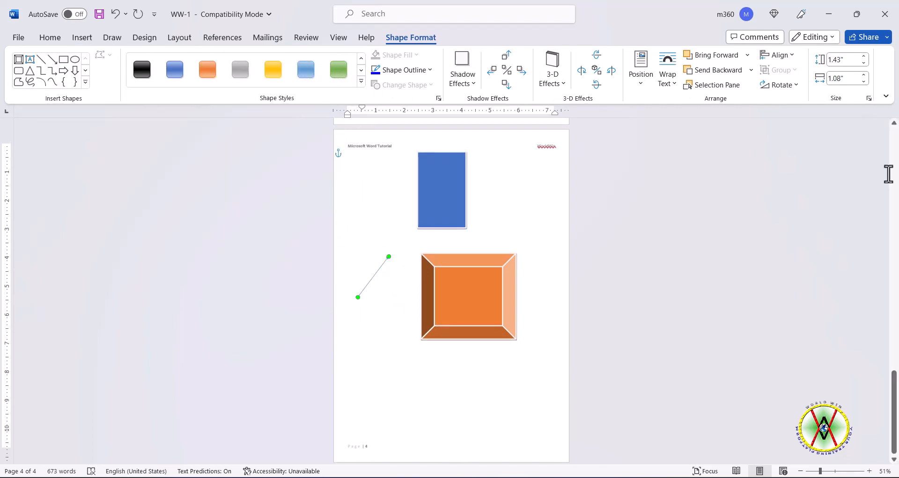
- Set the diagonal arrow's height to 1.7" and its width to 1.1"
{"action": "left_click", "coordinate": [864, 63]}
{"action": "left_click", "coordinate": [864, 76]}
{"action": "left_click", "coordinate": [864, 82]}
{"action": "left_click", "coordinate": [863, 81]}
{"action": "left_click", "coordinate": [864, 81]}
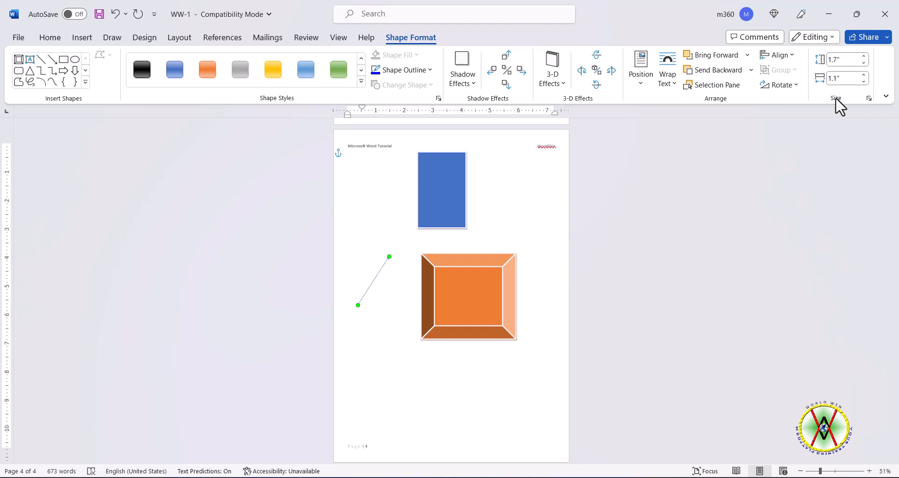
- Shorten the diagonal arrow to about 0.9" high by 0.6" wide, slightly higher on the page, and select it for formatting
{"action": "left_click", "coordinate": [385, 268]}
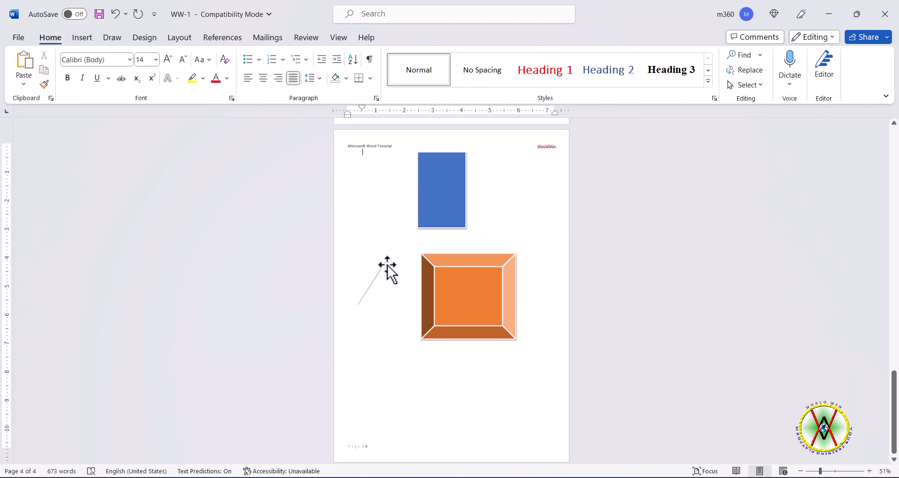
{"action": "left_click_drag", "start_coordinate": [379, 278], "coordinate": [383, 243]}
{"action": "left_click", "coordinate": [378, 284]}
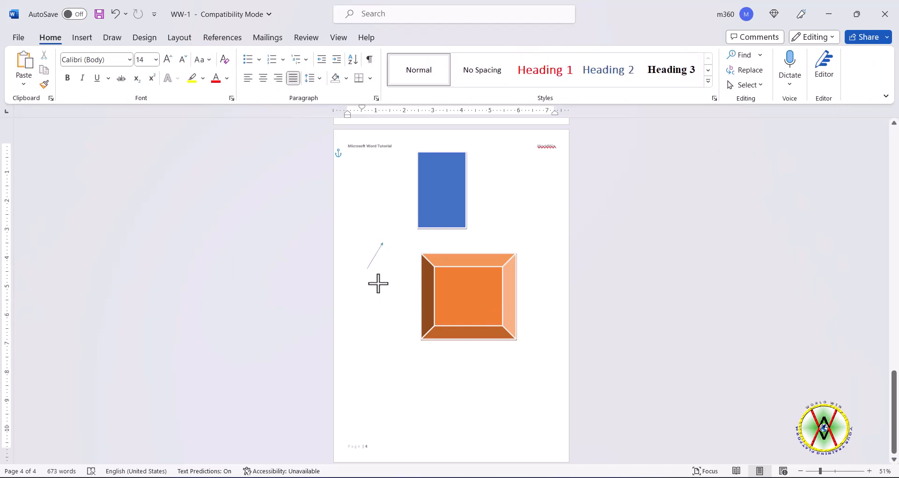
{"action": "left_click", "coordinate": [397, 247]}
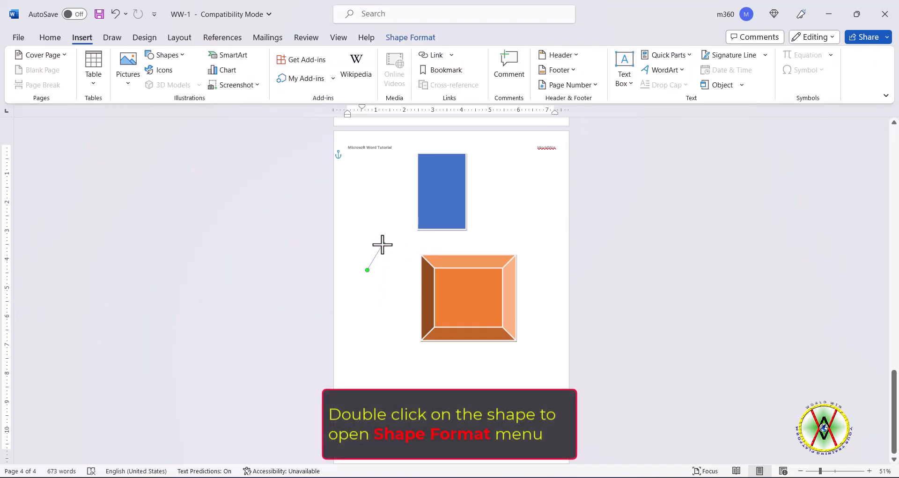
{"action": "double_click", "coordinate": [383, 245]}
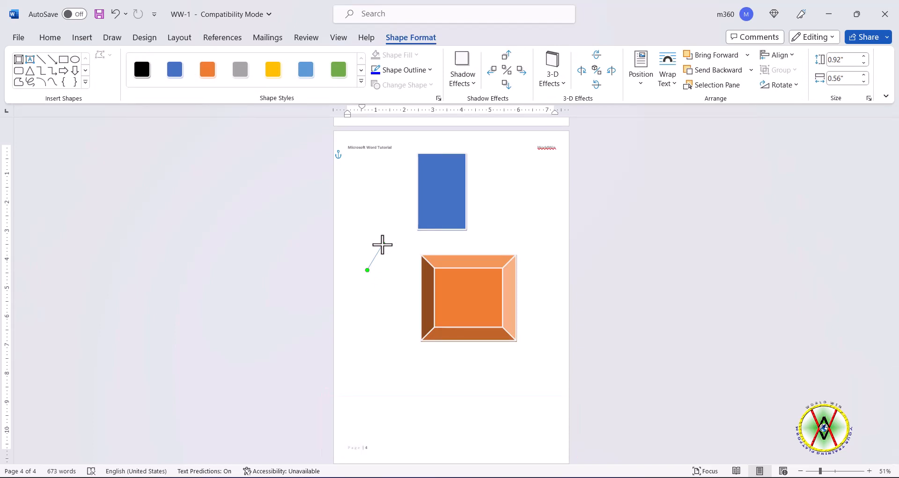
- Change the diagonal arrow's outline to a dark green theme color
{"action": "left_click", "coordinate": [430, 70]}
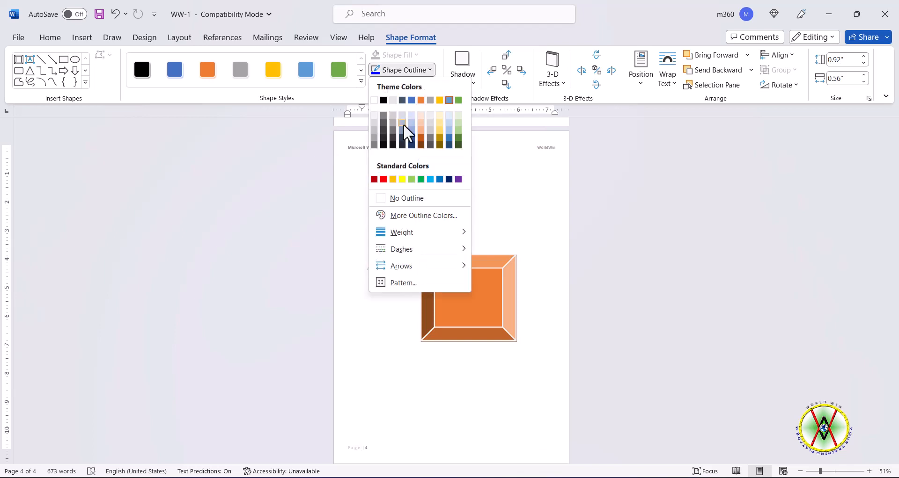
{"action": "left_click", "coordinate": [403, 123]}
{"action": "left_click", "coordinate": [429, 71]}
{"action": "left_click", "coordinate": [485, 161]}
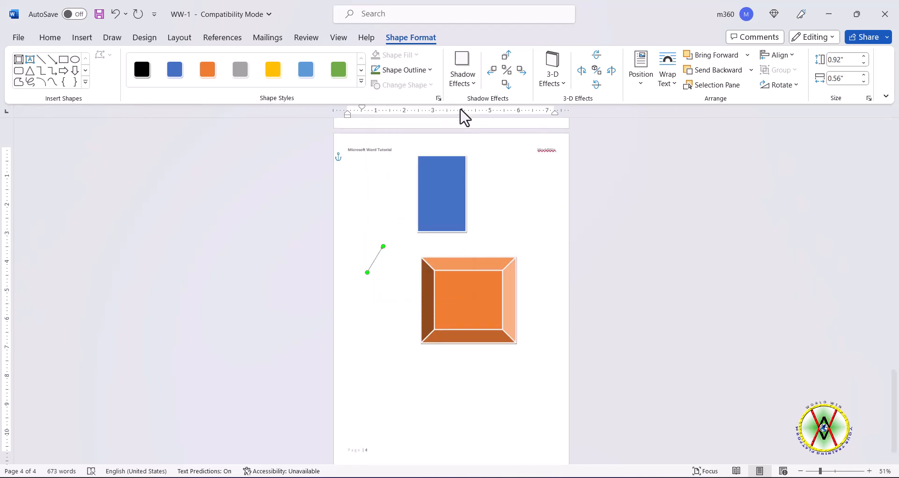
{"action": "left_click", "coordinate": [430, 70]}
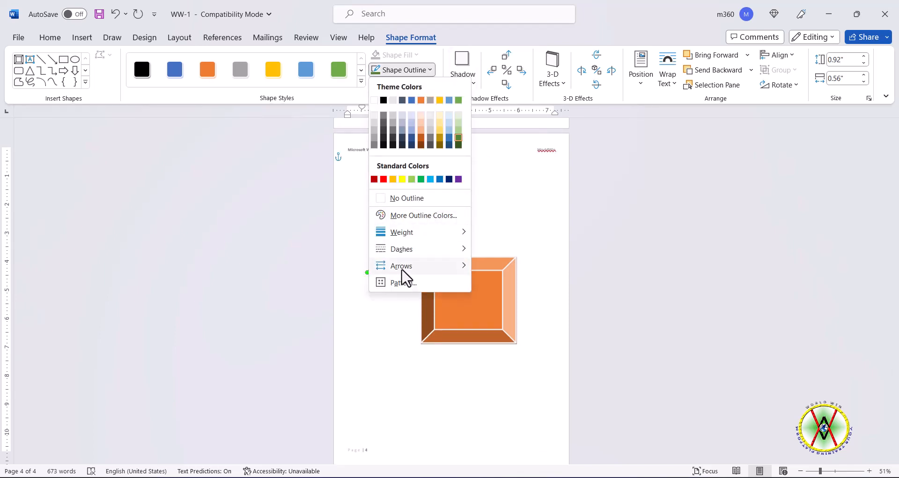
{"action": "mouse_move", "coordinate": [401, 266]}
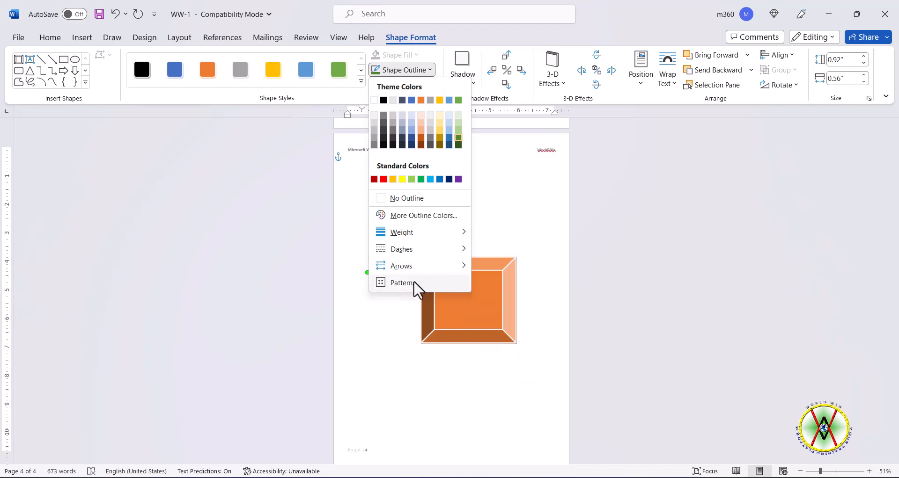
{"action": "left_click", "coordinate": [405, 283]}
{"action": "left_click_drag", "start_coordinate": [395, 106], "coordinate": [538, 88]}
{"action": "left_click", "coordinate": [698, 345]}
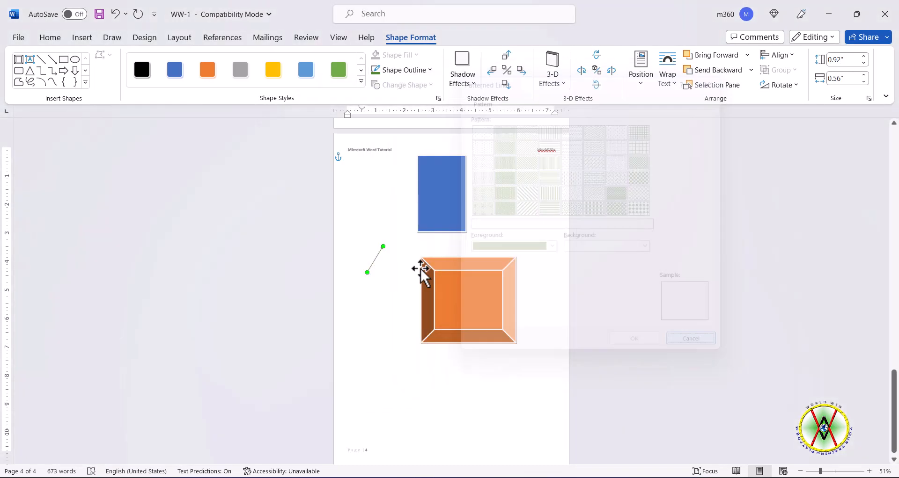
- Set the green arrow's outline weight to 6 pt and lengthen it downward to about 1.7" high by 1.05" wide
{"action": "left_click", "coordinate": [429, 71]}
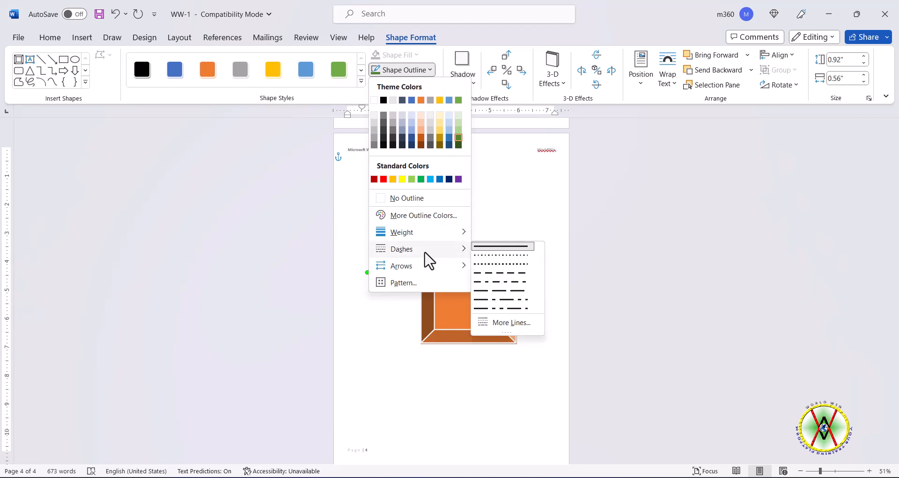
{"action": "mouse_move", "coordinate": [427, 234]}
{"action": "left_click", "coordinate": [515, 354]}
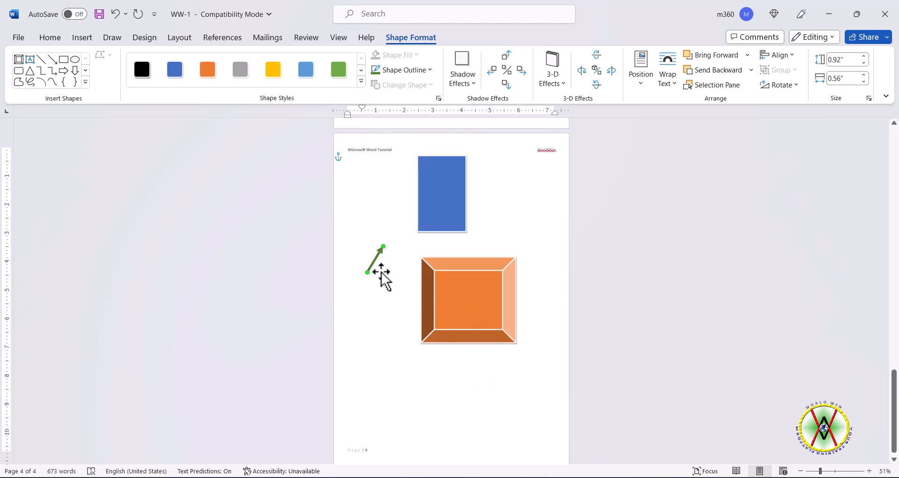
{"action": "left_click_drag", "start_coordinate": [366, 277], "coordinate": [351, 299]}
{"action": "left_click", "coordinate": [387, 329]}
{"action": "left_click", "coordinate": [380, 252]}
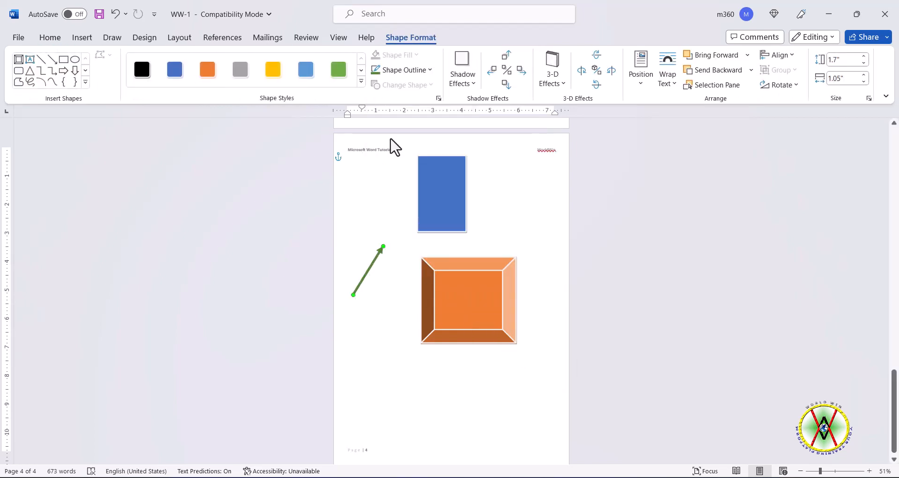
- Give the green line solid arrowheads at both ends
{"action": "left_click", "coordinate": [429, 71]}
{"action": "mouse_move", "coordinate": [435, 265]}
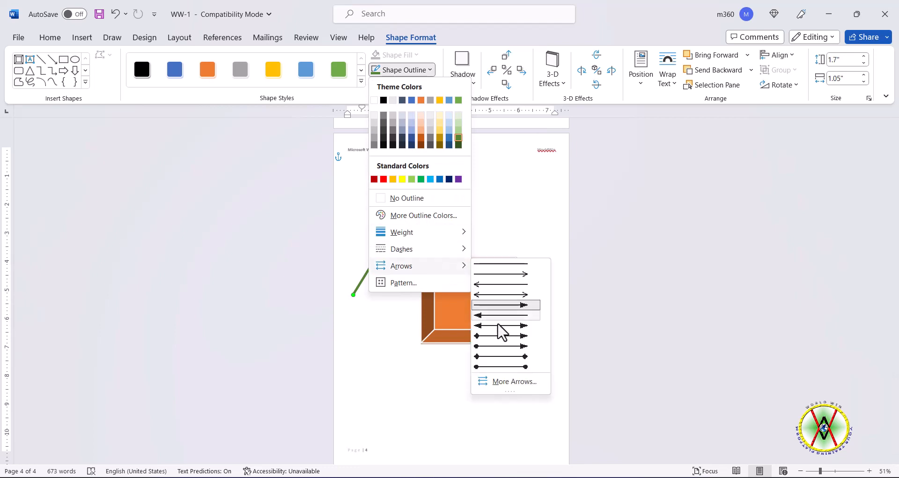
{"action": "left_click", "coordinate": [513, 326]}
- Make the double-headed arrow horizontal, about 1.8" wide, and place it beneath the orange bevel
{"action": "left_click", "coordinate": [374, 305]}
{"action": "left_click", "coordinate": [383, 245]}
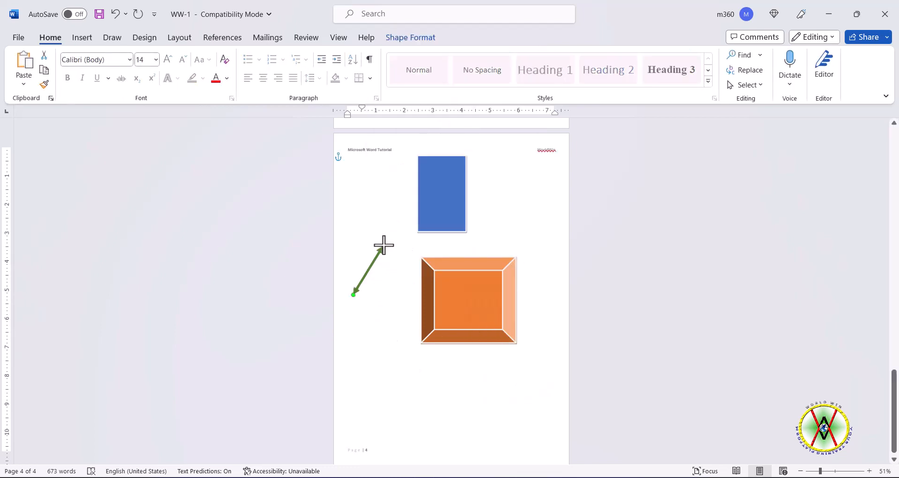
{"action": "left_click_drag", "start_coordinate": [405, 324], "coordinate": [406, 294]}
{"action": "left_click_drag", "start_coordinate": [385, 297], "coordinate": [426, 380]}
{"action": "left_click", "coordinate": [426, 377]}
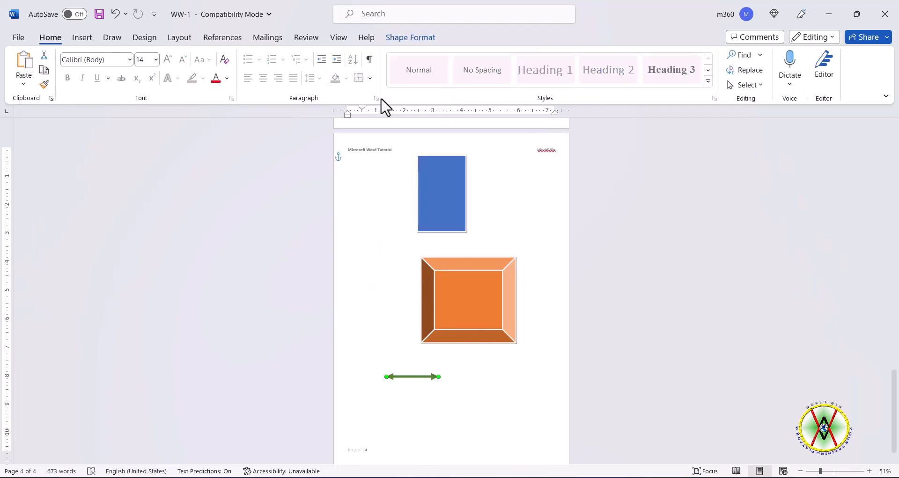
- Open the full format settings of the double-headed arrow and look at its fill effects options
{"action": "double_click", "coordinate": [432, 377]}
{"action": "left_click", "coordinate": [429, 71]}
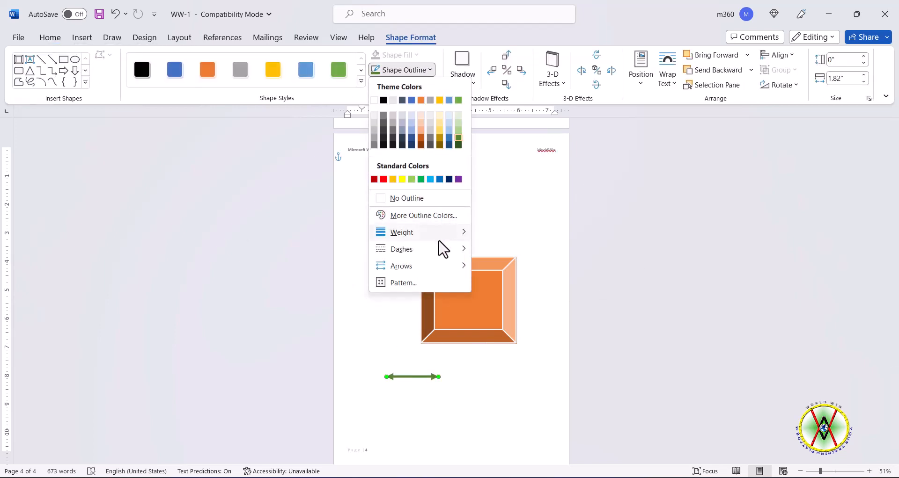
{"action": "mouse_move", "coordinate": [457, 233]}
{"action": "left_click", "coordinate": [515, 372]}
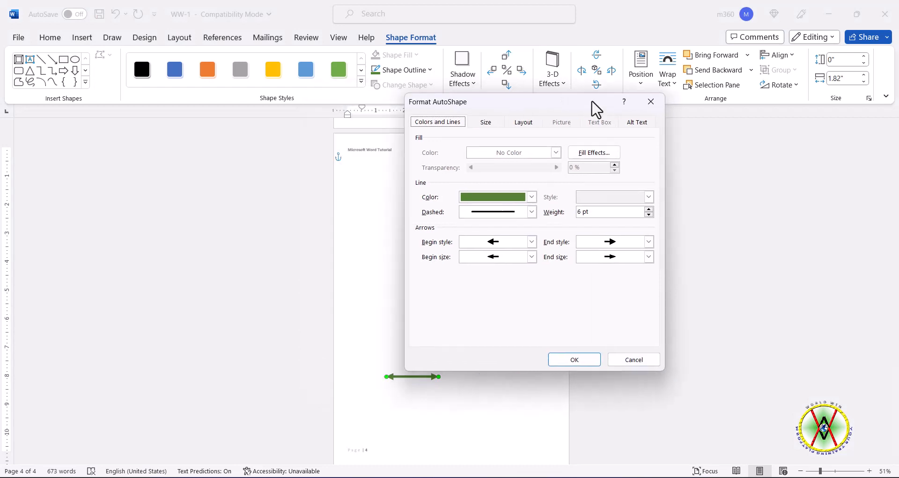
{"action": "left_click_drag", "start_coordinate": [596, 109], "coordinate": [781, 123]}
{"action": "left_click", "coordinate": [786, 169]}
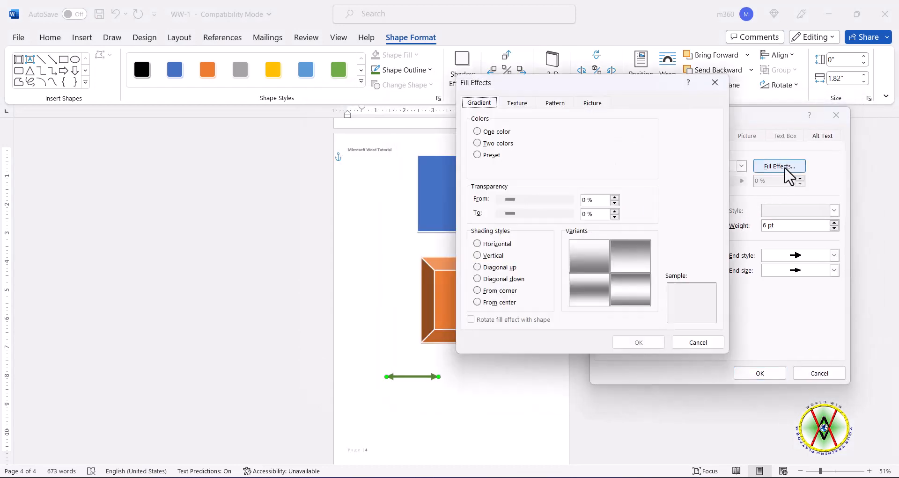
{"action": "left_click", "coordinate": [630, 344]}
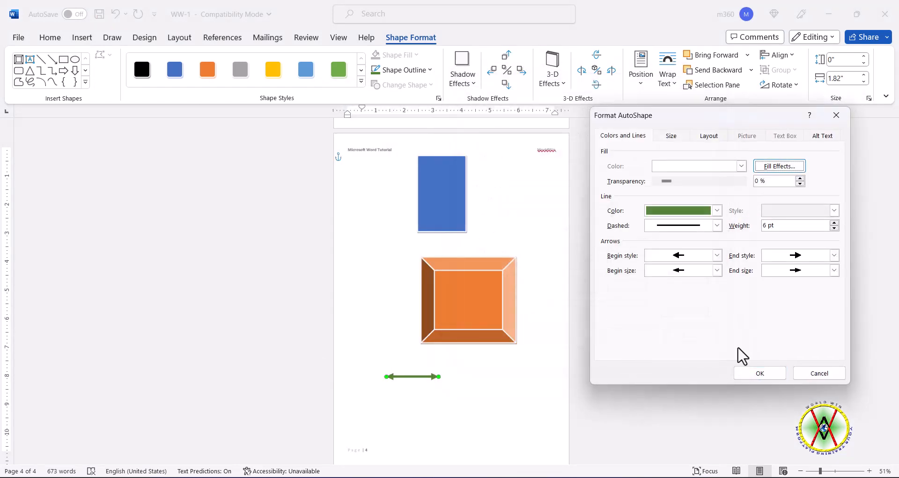
- Increase the double-headed arrow's width to 2.69" in its size settings
{"action": "left_click", "coordinate": [670, 135]}
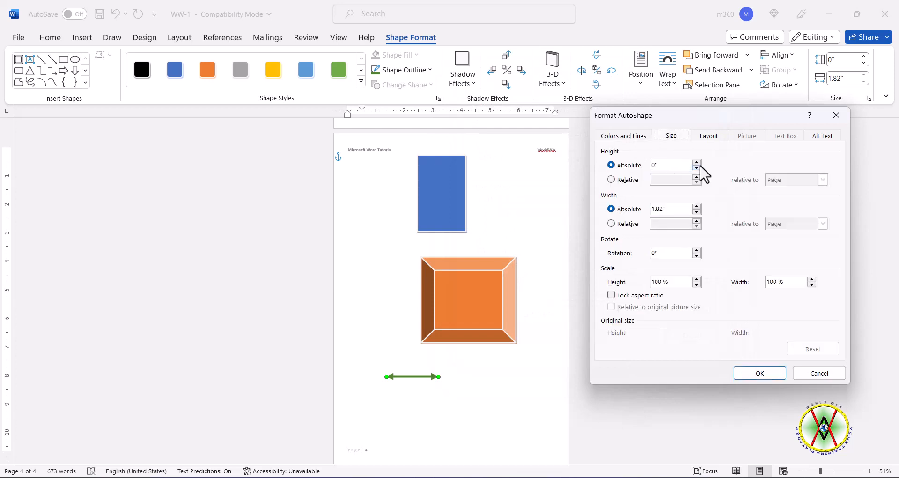
{"action": "left_click", "coordinate": [696, 207]}
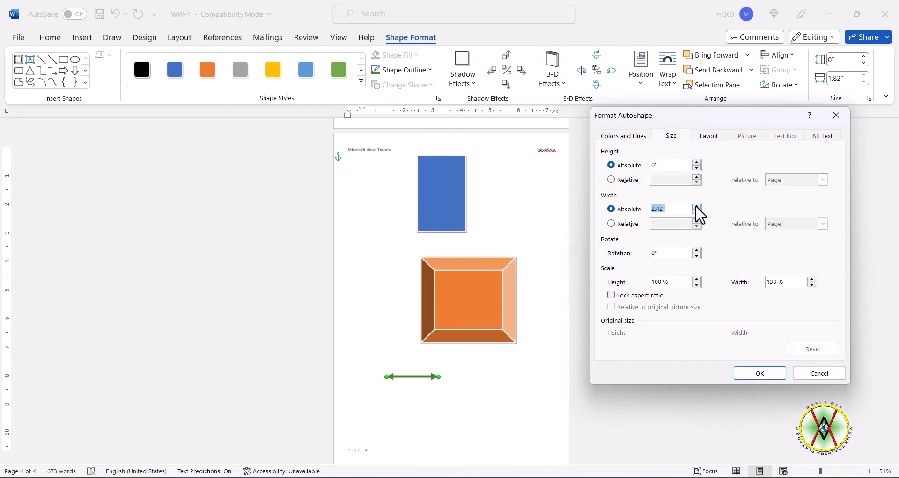
{"action": "left_click", "coordinate": [812, 279]}
- Set the arrow's horizontal alignment to Center, view its alt text settings and apply the changes
{"action": "left_click", "coordinate": [709, 138]}
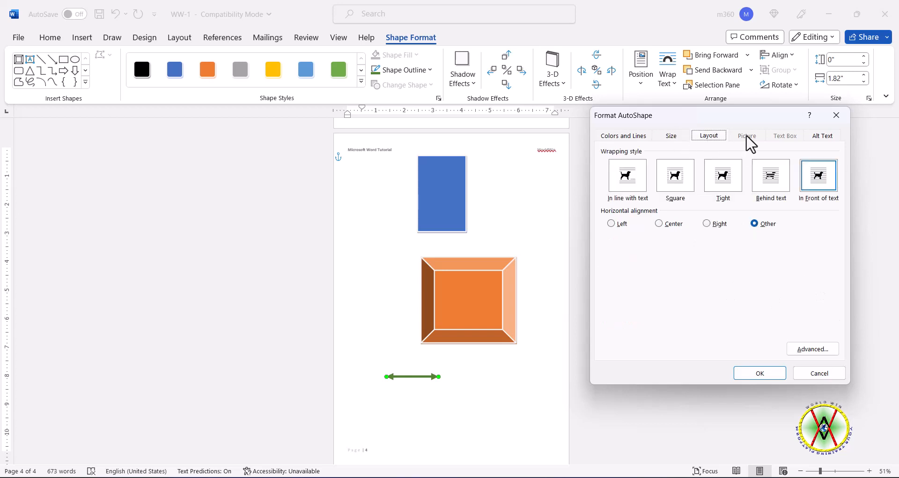
{"action": "left_click", "coordinate": [707, 225]}
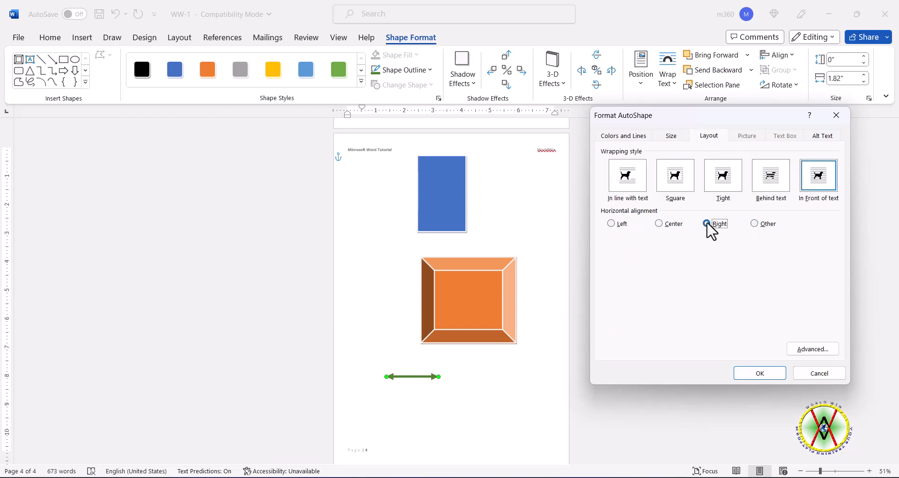
{"action": "left_click", "coordinate": [659, 224]}
{"action": "left_click", "coordinate": [822, 136]}
{"action": "left_click", "coordinate": [760, 374]}
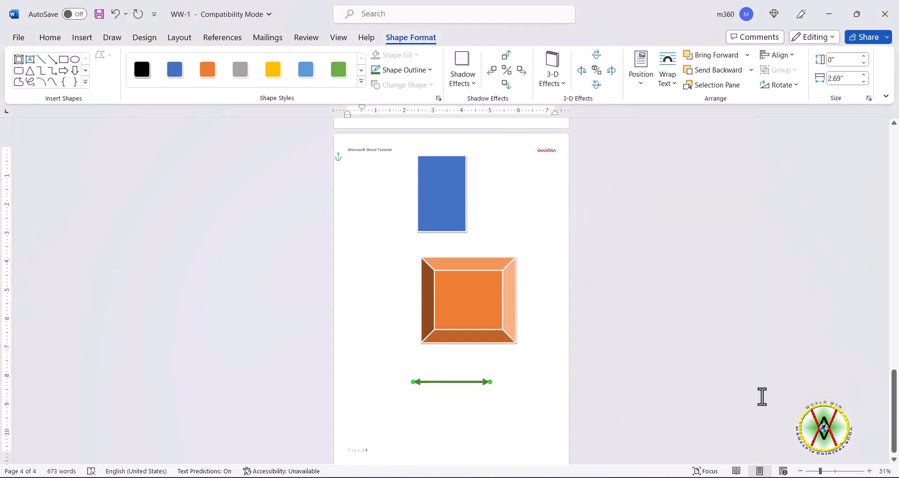
- Set the double-headed arrow's width to 5.1" and reselect it for formatting
{"action": "left_click", "coordinate": [458, 402]}
{"action": "left_click", "coordinate": [459, 382]}
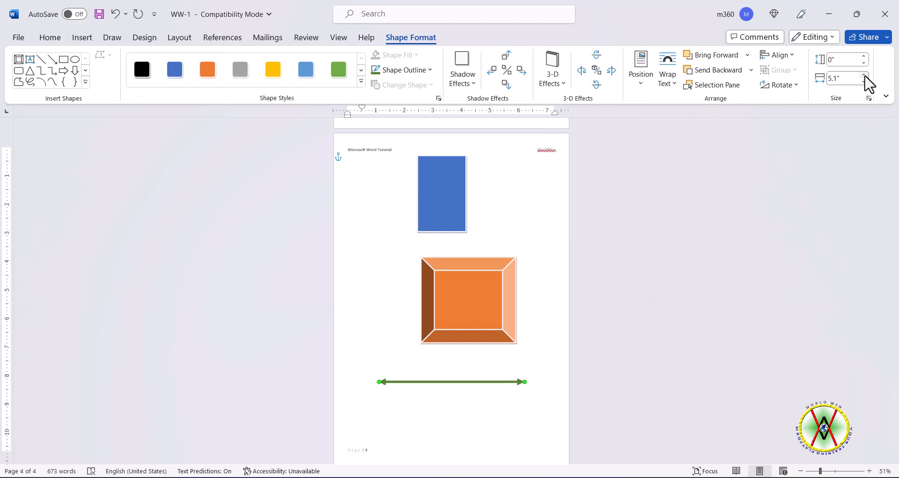
{"action": "left_click", "coordinate": [577, 322]}
{"action": "left_click", "coordinate": [567, 375]}
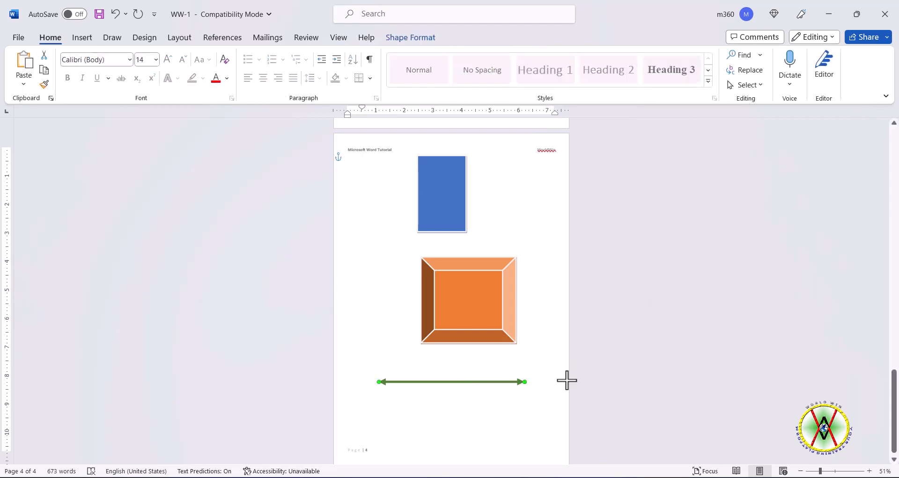
{"action": "double_click", "coordinate": [519, 383]}
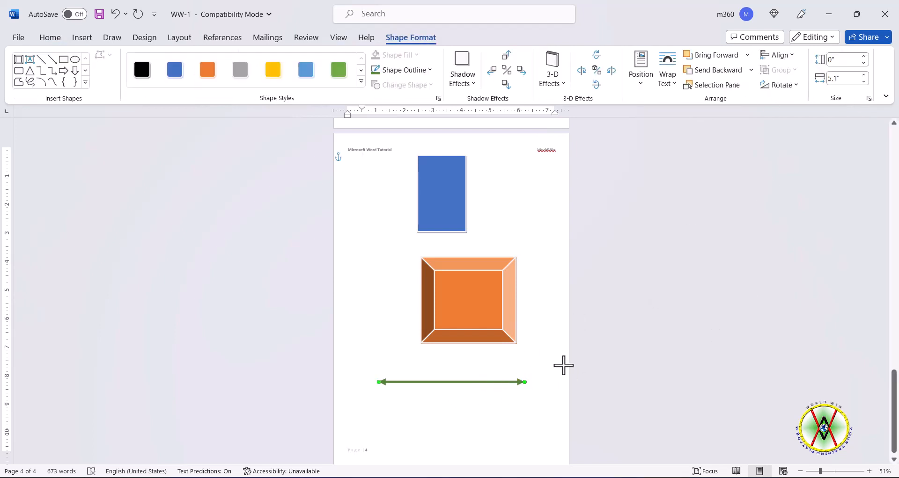
- Set the double-headed arrow's height to 2.3" so that it slopes diagonally
{"action": "left_click", "coordinate": [864, 56]}
{"action": "left_click", "coordinate": [864, 56]}
{"action": "left_click", "coordinate": [864, 56]}
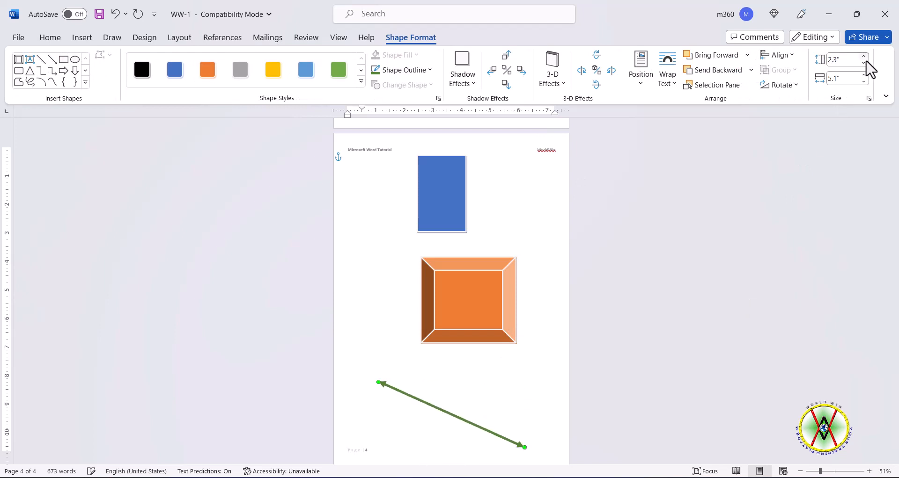
{"action": "left_click", "coordinate": [864, 64]}
{"action": "left_click", "coordinate": [592, 308]}
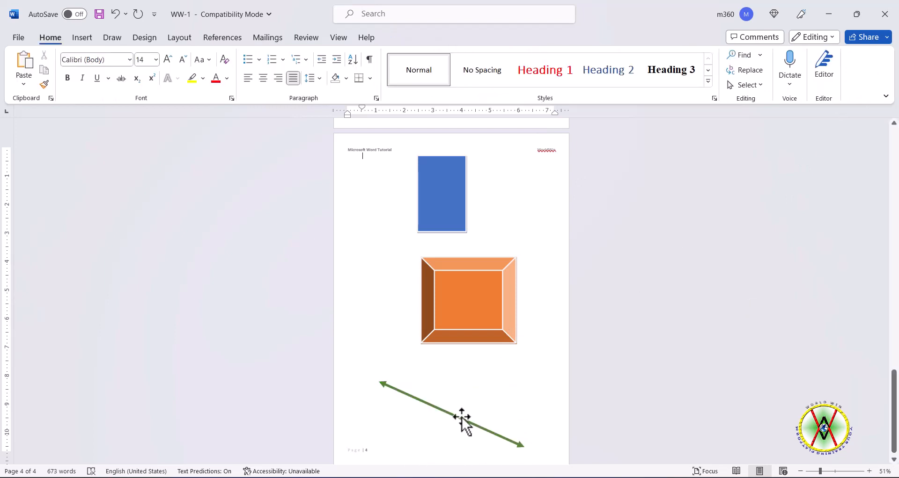
- Move the sloped double-headed arrow up the page, just below the orange bevel shape
{"action": "left_click", "coordinate": [455, 418]}
{"action": "left_click_drag", "start_coordinate": [448, 415], "coordinate": [447, 395]}
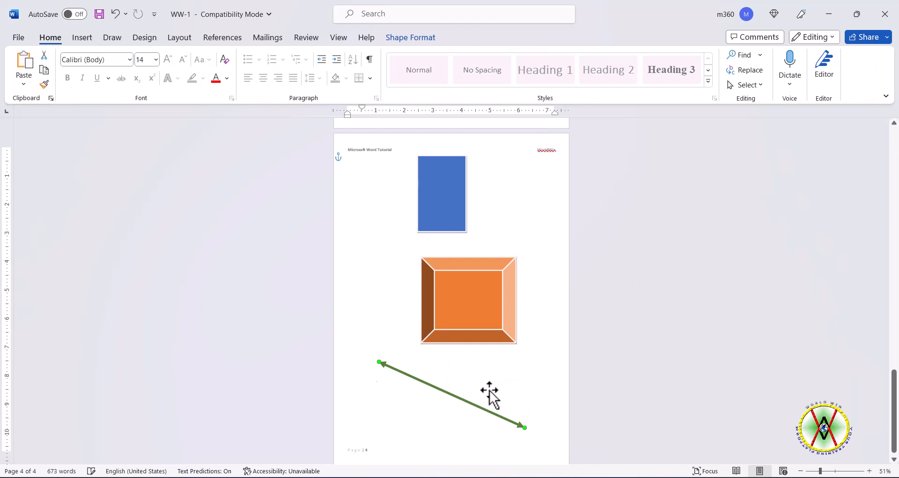
{"action": "left_click", "coordinate": [468, 370]}
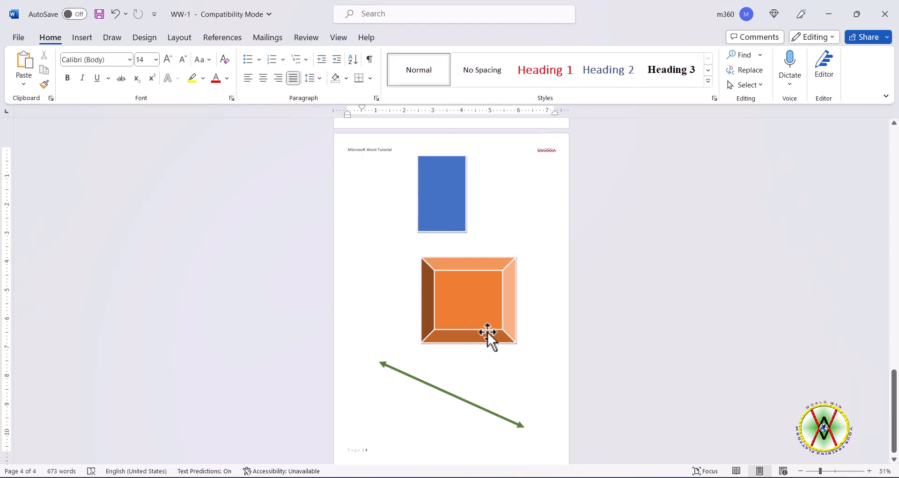
- Change the blue rectangle into a Bevel shape
{"action": "left_click", "coordinate": [442, 207]}
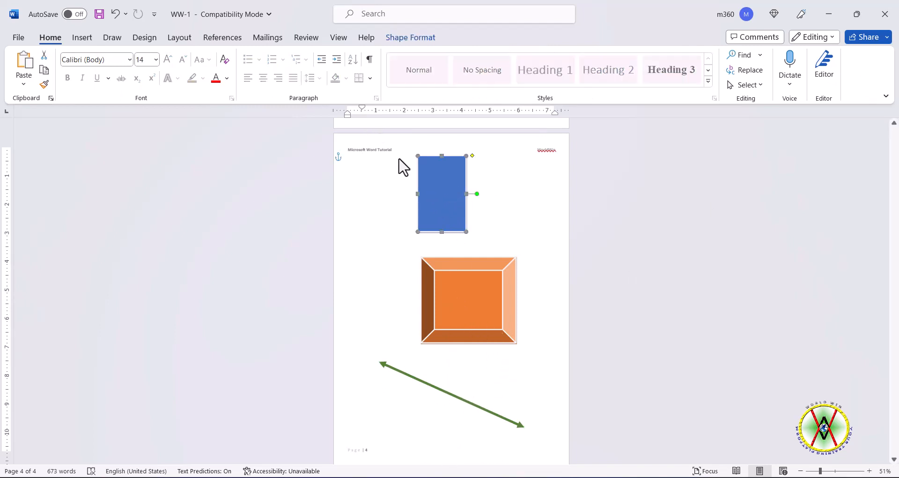
{"action": "double_click", "coordinate": [449, 188]}
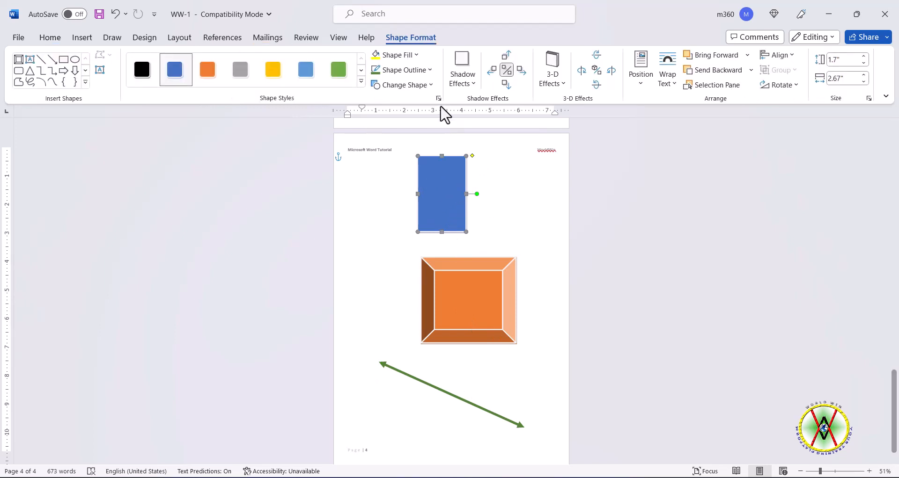
{"action": "left_click", "coordinate": [431, 85]}
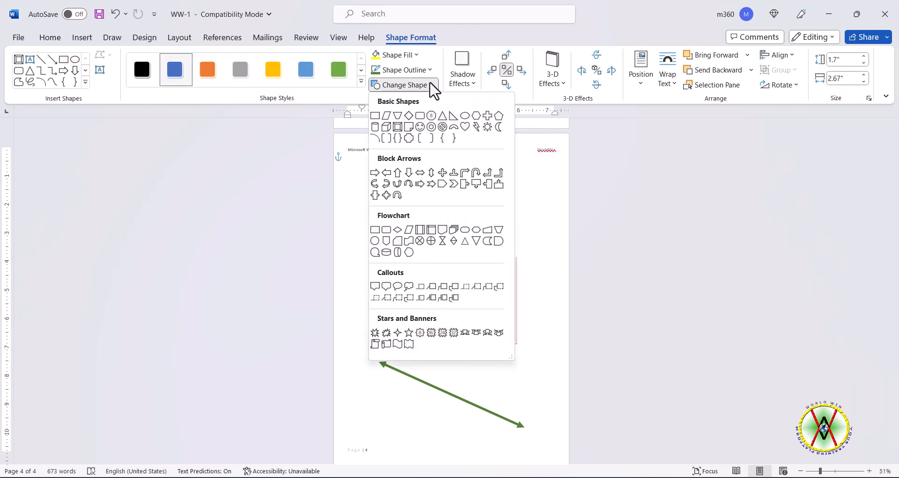
{"action": "left_click", "coordinate": [398, 127]}
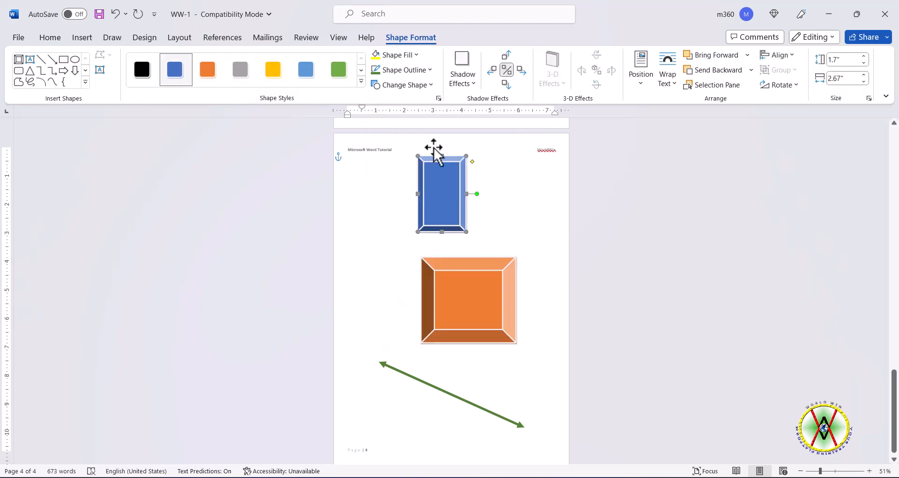
- Change the blue bevel into a four-way block arrow and adjust the proportions of its arrowheads
{"action": "left_click", "coordinate": [434, 89]}
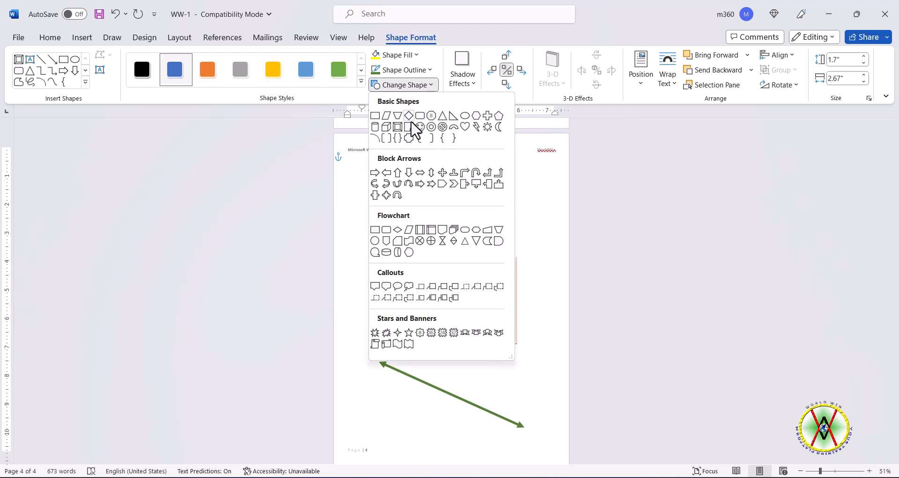
{"action": "left_click", "coordinate": [443, 172]}
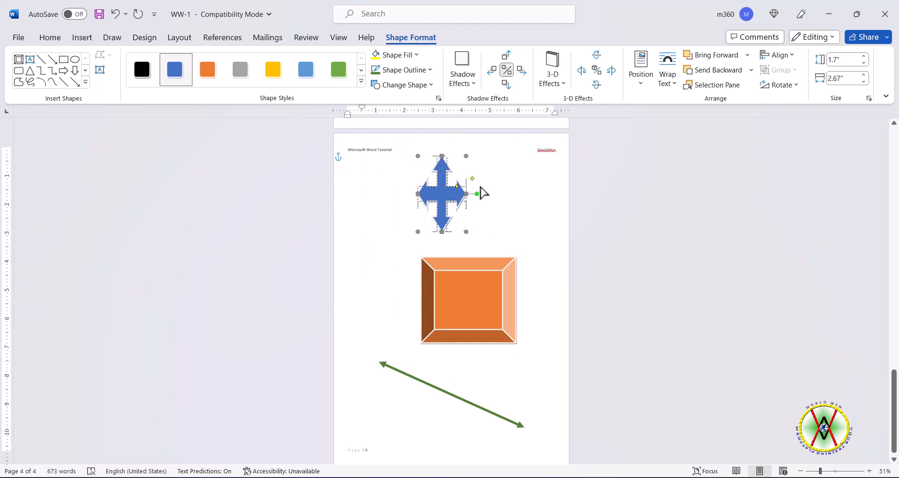
{"action": "left_click_drag", "start_coordinate": [482, 192], "coordinate": [475, 207]}
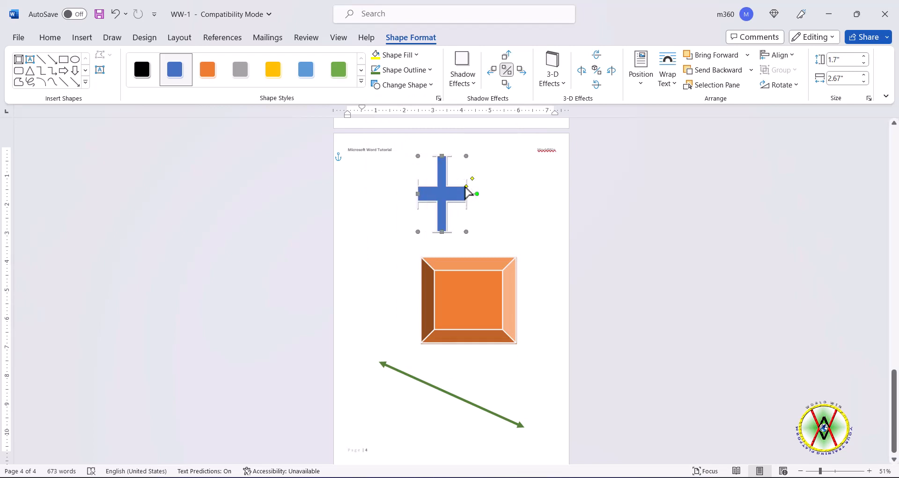
{"action": "left_click_drag", "start_coordinate": [453, 193], "coordinate": [455, 192]}
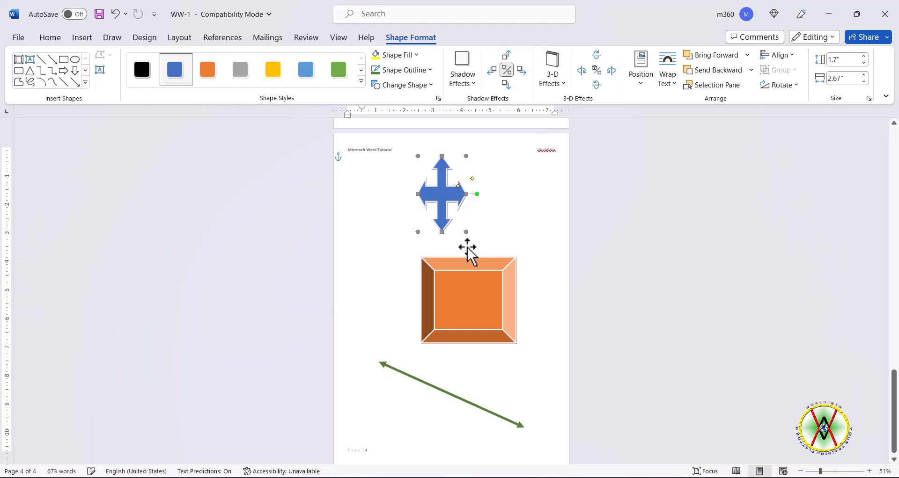
- Enlarge the four-way arrow to about 4.12" by 4.14" and move it toward the page's left margin
{"action": "left_click_drag", "start_coordinate": [467, 232], "coordinate": [535, 274]}
{"action": "left_click_drag", "start_coordinate": [441, 186], "coordinate": [384, 179]}
- Change the four-way arrow into a Smiley Face and rotate it left 90° to stand upright
{"action": "left_click", "coordinate": [429, 87]}
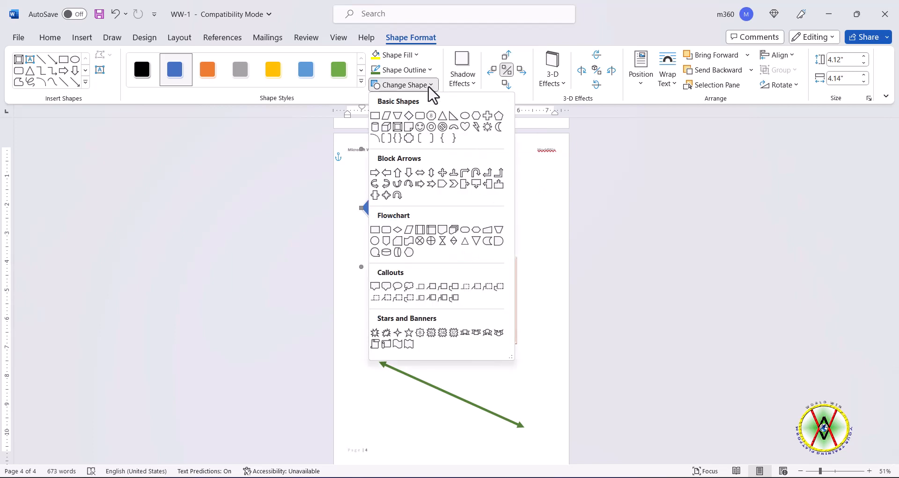
{"action": "left_click", "coordinate": [420, 127]}
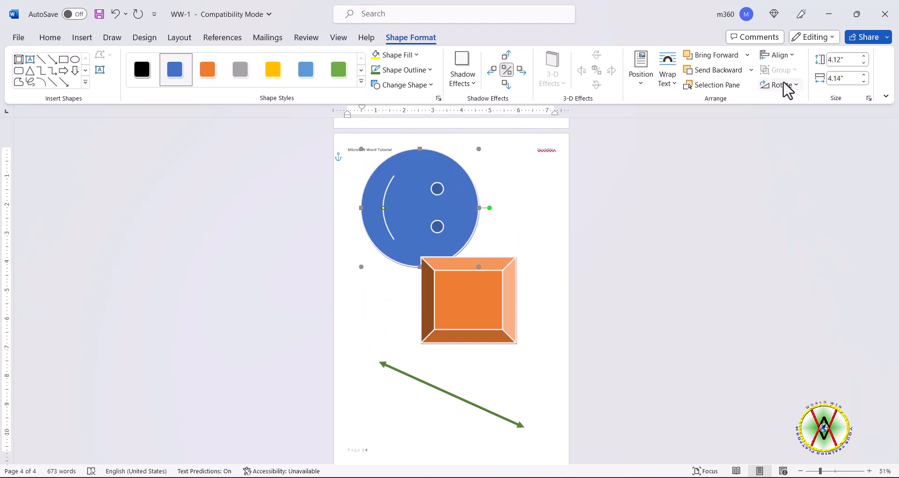
{"action": "left_click", "coordinate": [797, 89]}
{"action": "left_click", "coordinate": [795, 117]}
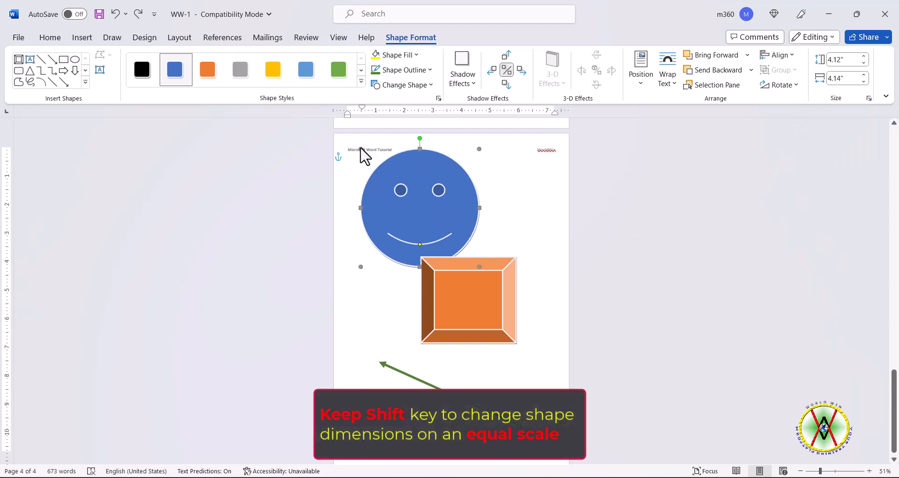
- Shrink the smiley face to about 3.06" by 3.07" and place it above the orange bevel shape
{"action": "mouse_move", "coordinate": [394, 166]}
{"action": "left_mouse_down"}
{"action": "mouse_move", "coordinate": [434, 225]}
{"action": "mouse_move", "coordinate": [381, 170]}
{"action": "mouse_move", "coordinate": [392, 180]}
{"action": "left_mouse_up"}
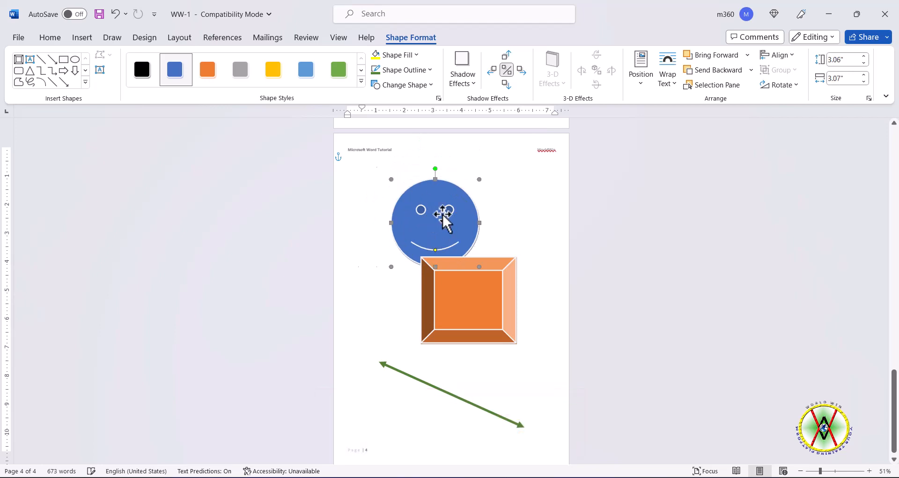
{"action": "left_click_drag", "start_coordinate": [443, 223], "coordinate": [463, 205]}
{"action": "left_click", "coordinate": [559, 305]}
{"action": "left_click", "coordinate": [533, 311]}
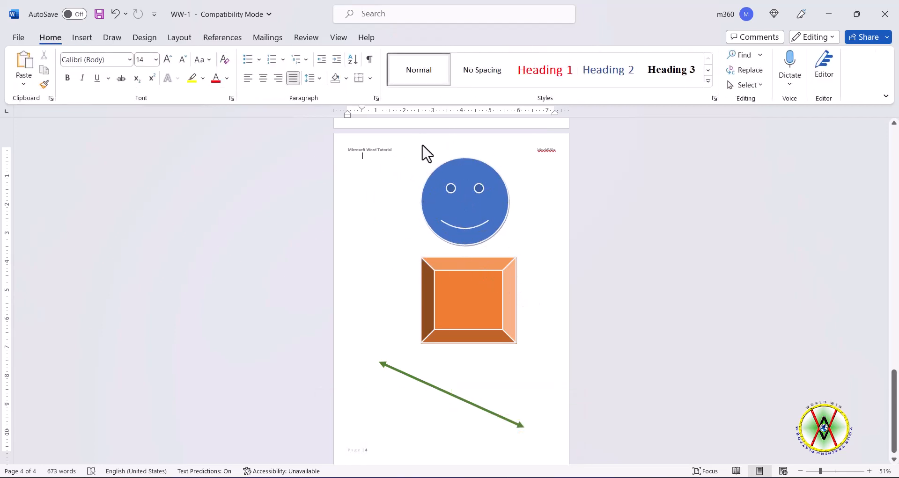
- Draw a Block Arc about 1.89" high and 1.75" wide to the left of the smiley face and bevel
{"action": "left_click", "coordinate": [83, 38]}
{"action": "left_click", "coordinate": [184, 58]}
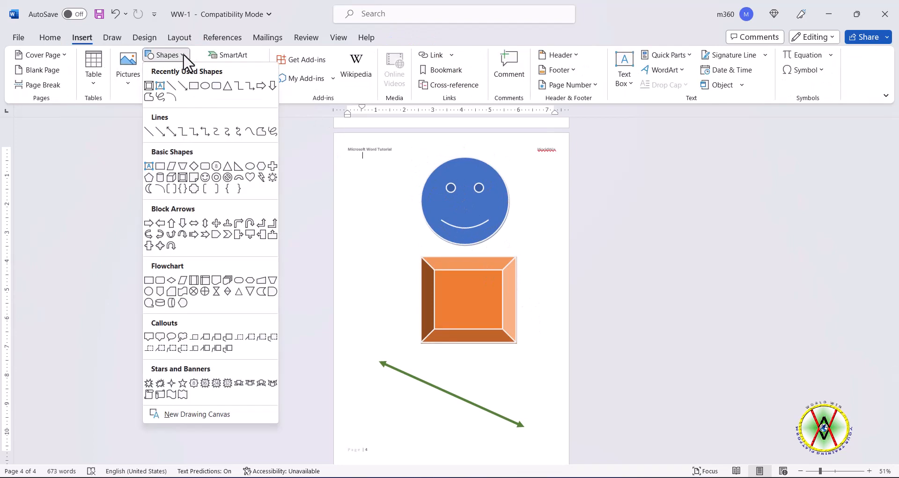
{"action": "left_click", "coordinate": [239, 178]}
{"action": "left_click_drag", "start_coordinate": [357, 216], "coordinate": [409, 275]}
- Try yellow, blue and orange shape styles on the block arc and settle on the dark green gradient style
{"action": "left_click", "coordinate": [269, 70]}
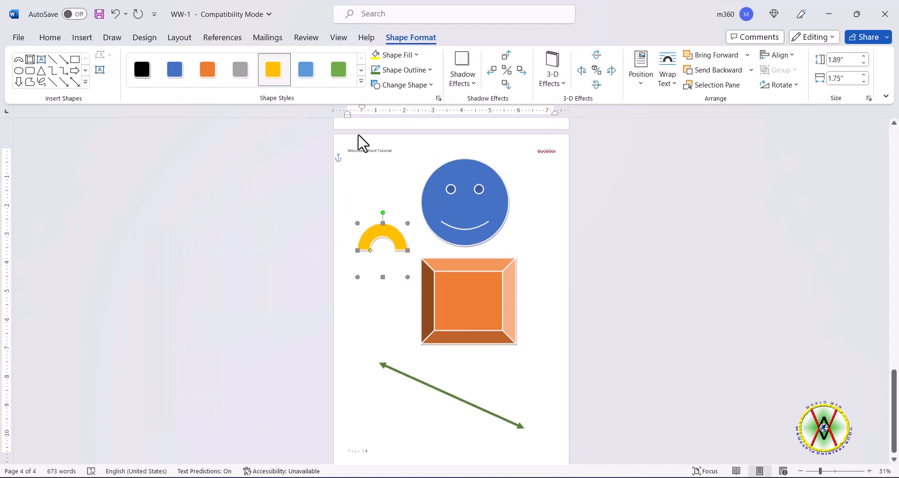
{"action": "left_click", "coordinate": [361, 82]}
{"action": "scroll", "coordinate": [291, 184], "scroll_direction": "down", "scroll_amount": 1}
{"action": "left_click", "coordinate": [181, 287]}
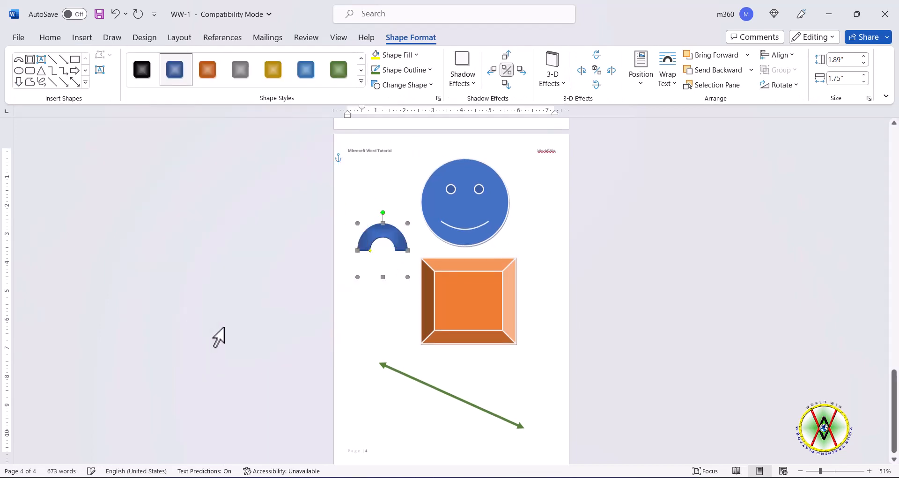
{"action": "left_click", "coordinate": [279, 75]}
{"action": "left_click", "coordinate": [209, 73]}
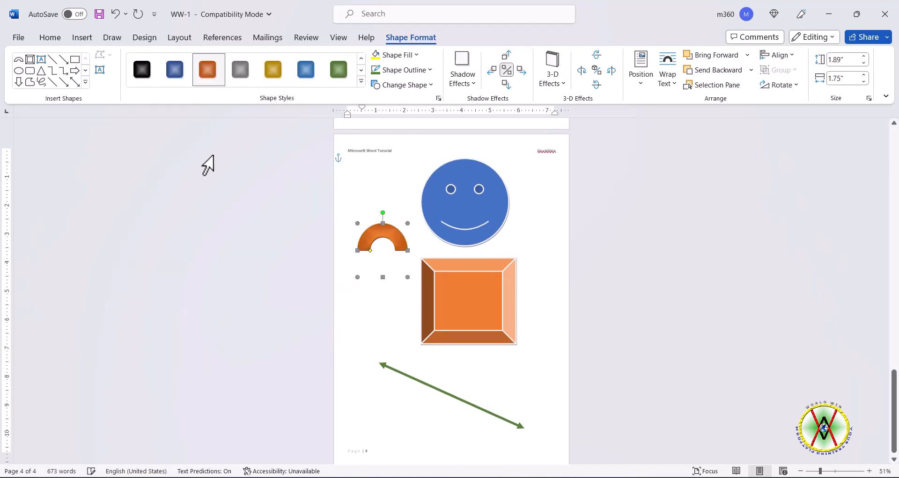
{"action": "left_click", "coordinate": [383, 240]}
{"action": "left_click", "coordinate": [338, 71]}
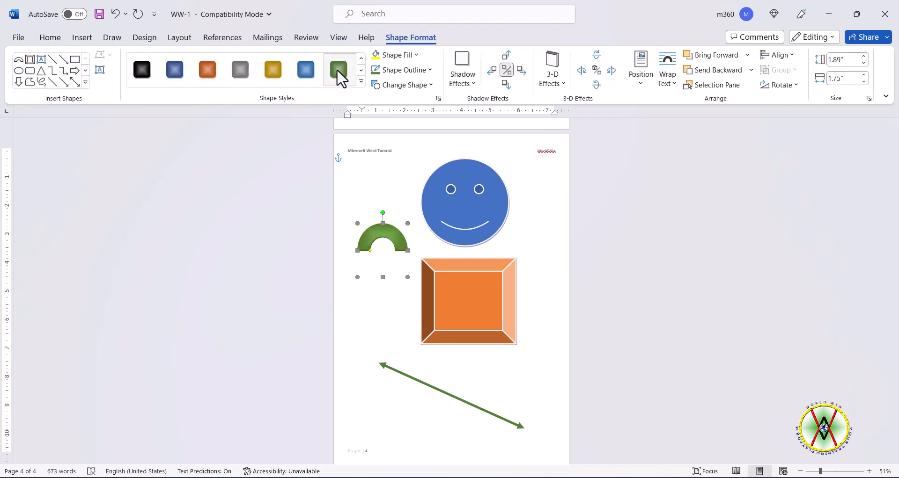
{"action": "left_click", "coordinate": [552, 295]}
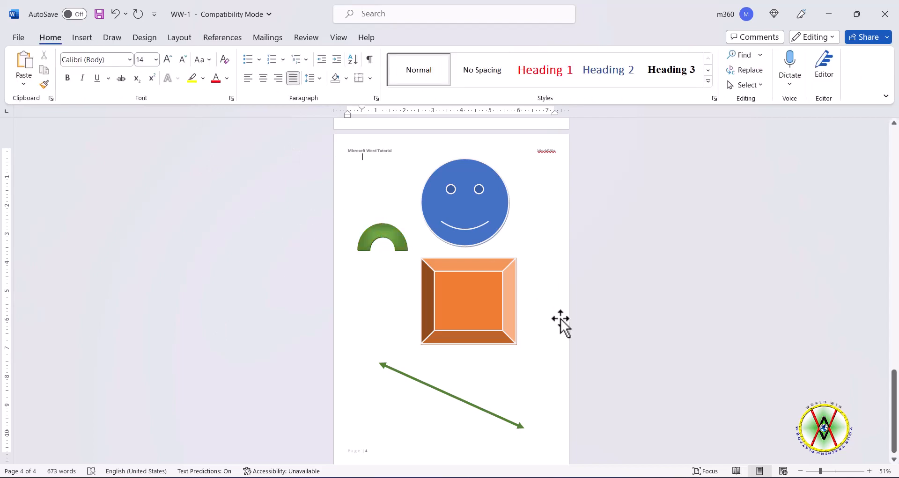
- Give the green block arc a black outline with a weight of 3 pt
{"action": "left_click", "coordinate": [373, 234]}
{"action": "left_click", "coordinate": [430, 71]}
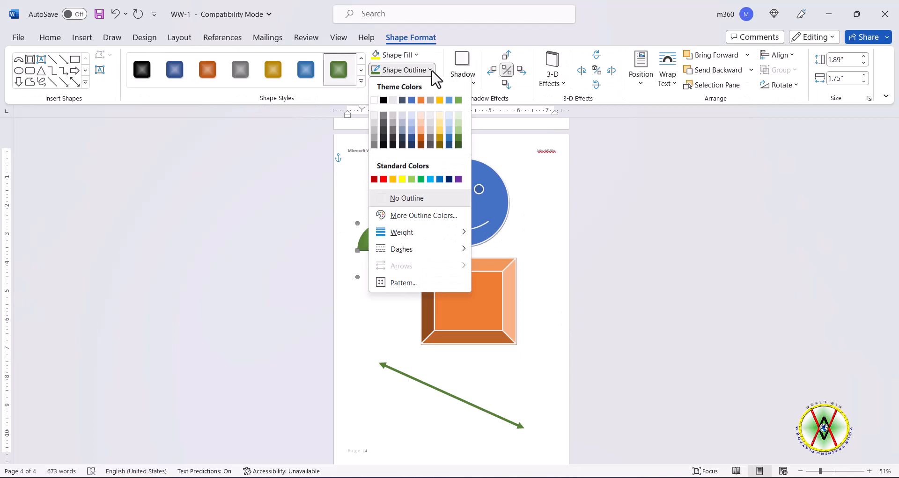
{"action": "left_click", "coordinate": [382, 102]}
{"action": "left_click", "coordinate": [430, 70]}
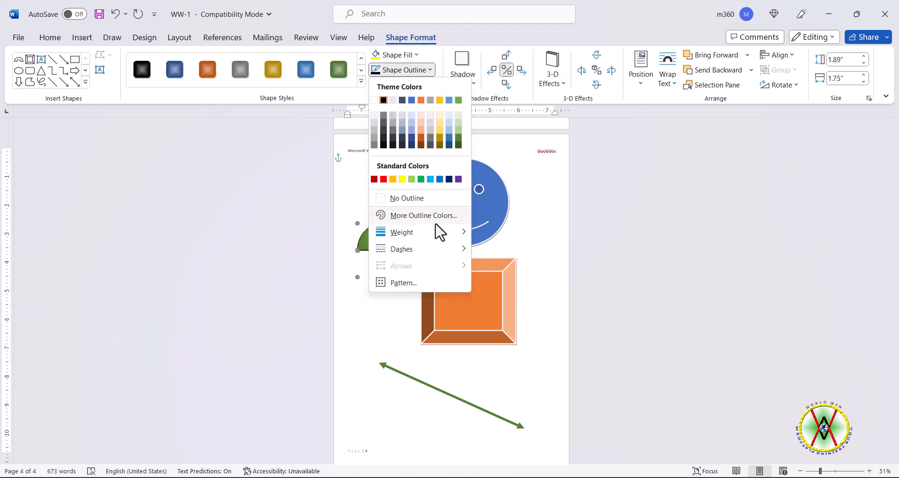
{"action": "mouse_move", "coordinate": [463, 238]}
{"action": "left_click", "coordinate": [525, 324]}
{"action": "left_click", "coordinate": [383, 309]}
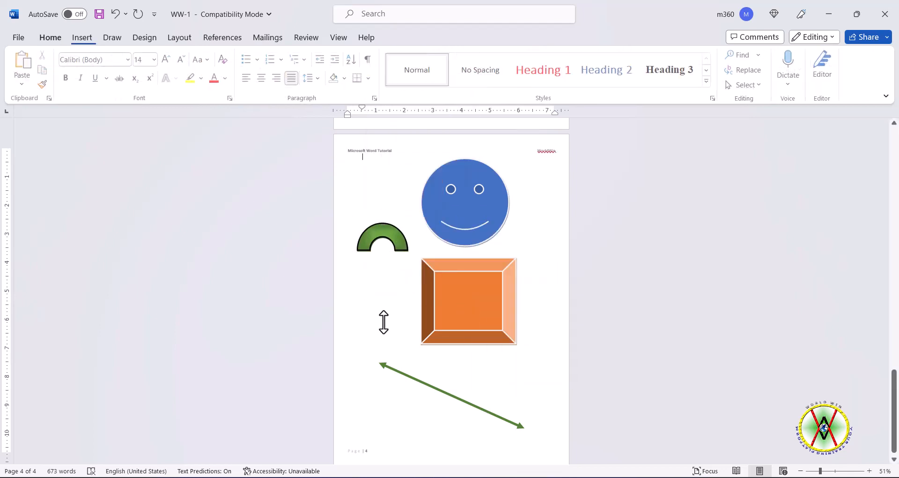
- Remove the outline from the block arc and reselect the shape
{"action": "left_click", "coordinate": [398, 234]}
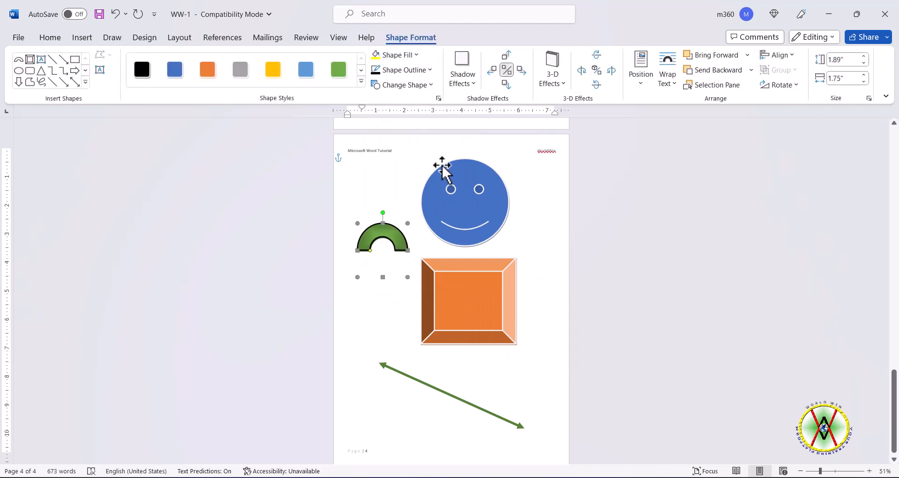
{"action": "left_click", "coordinate": [430, 70]}
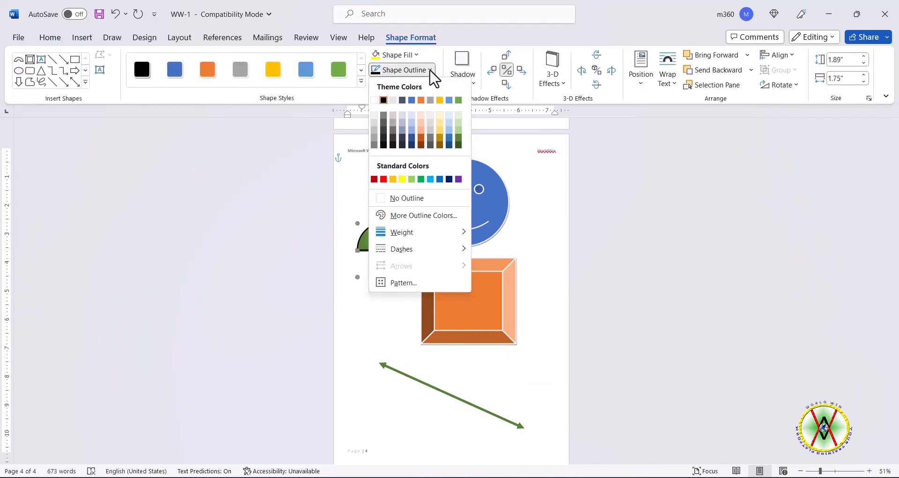
{"action": "left_click", "coordinate": [401, 199]}
{"action": "left_click", "coordinate": [419, 244]}
{"action": "left_click", "coordinate": [398, 238]}
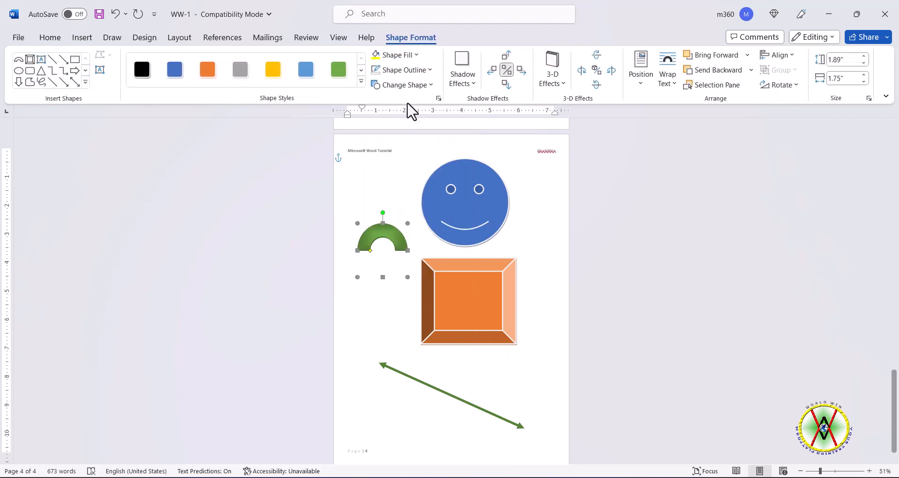
- Set the block arc's outline weight to 6 pt
{"action": "left_click", "coordinate": [429, 70]}
{"action": "mouse_move", "coordinate": [449, 237]}
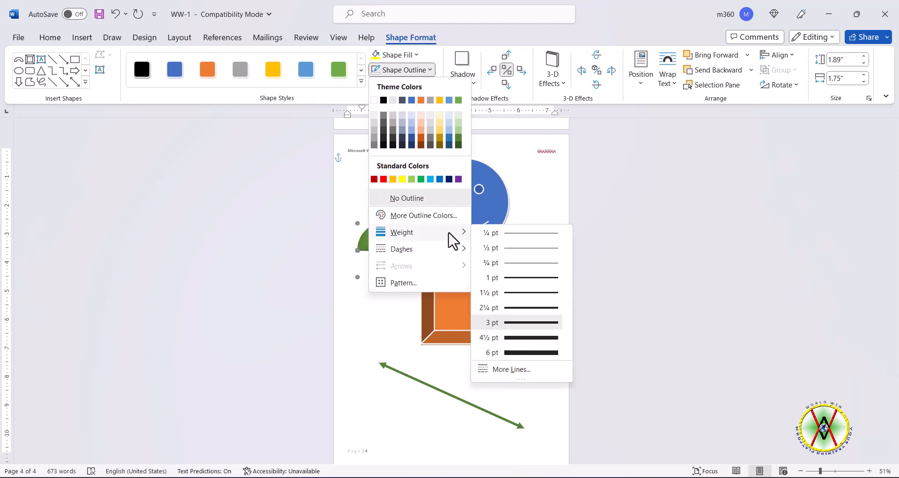
{"action": "left_click", "coordinate": [541, 360]}
- Remove the green fill from the block arc by setting it to No Fill
{"action": "left_click", "coordinate": [430, 86]}
{"action": "left_click", "coordinate": [416, 57]}
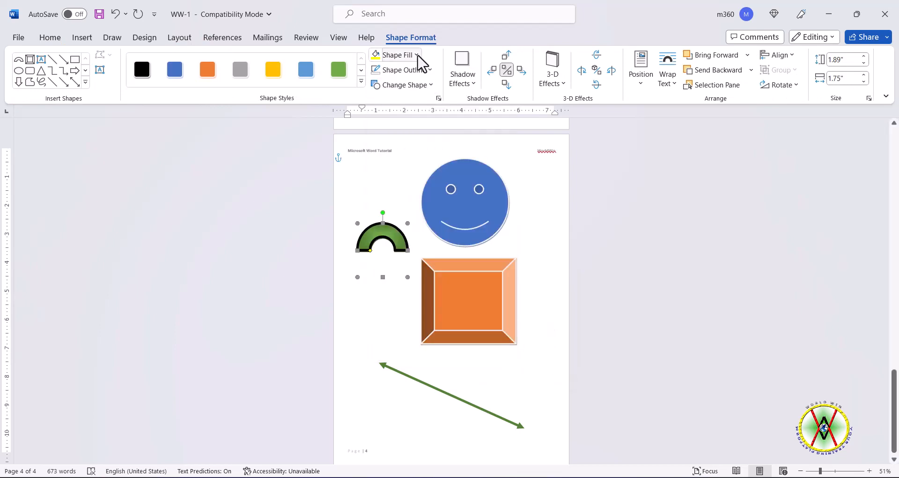
{"action": "left_click", "coordinate": [416, 56]}
{"action": "left_click", "coordinate": [393, 185]}
{"action": "left_click", "coordinate": [394, 281]}
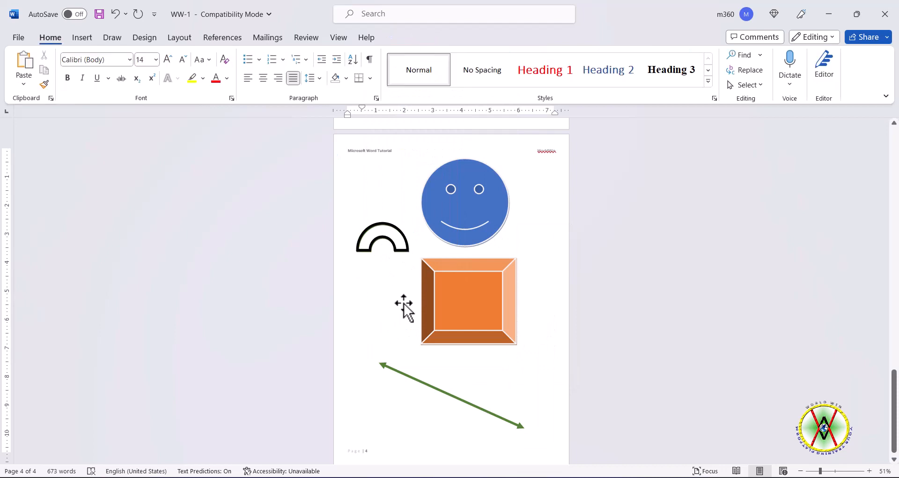
- Set the smiley face's fill to No Fill
{"action": "left_click", "coordinate": [456, 168]}
{"action": "left_click", "coordinate": [411, 38]}
{"action": "left_click", "coordinate": [416, 55]}
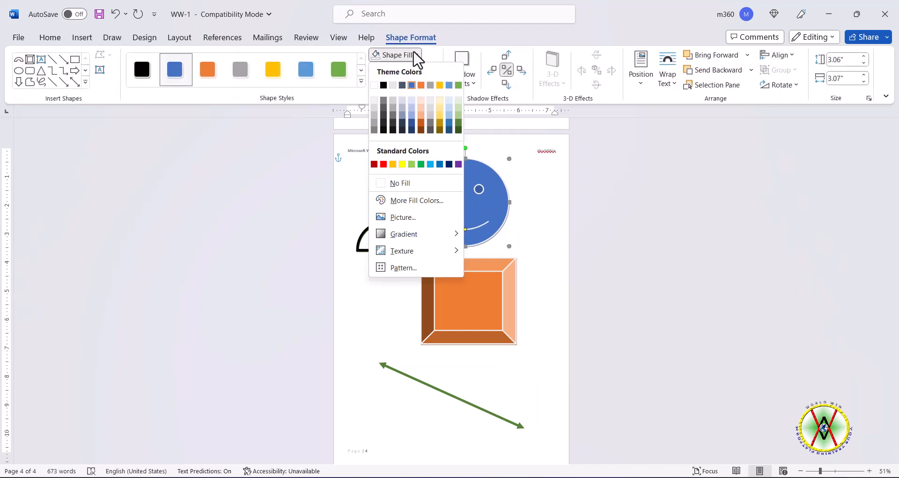
{"action": "left_click", "coordinate": [400, 182]}
- Fill the smiley face with standard blue and apply a glossy blue gradient shape style to it
{"action": "left_click", "coordinate": [416, 55]}
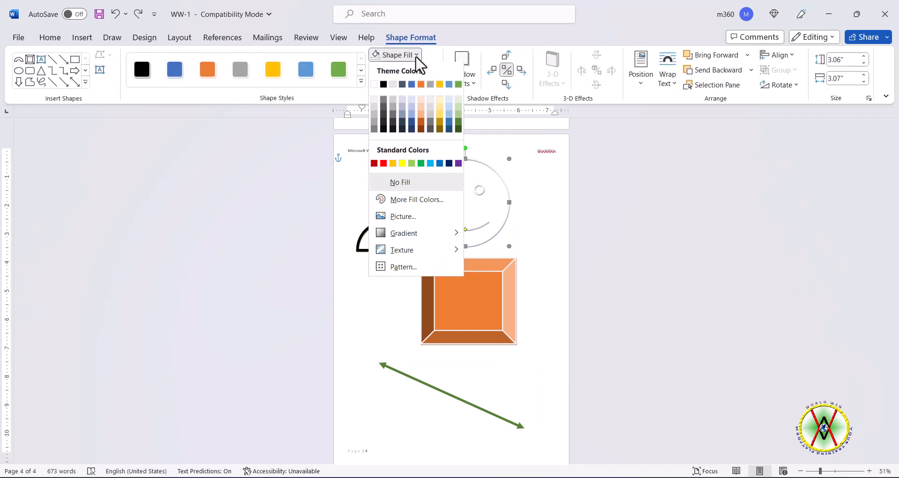
{"action": "left_click", "coordinate": [439, 164]}
{"action": "left_click", "coordinate": [361, 83]}
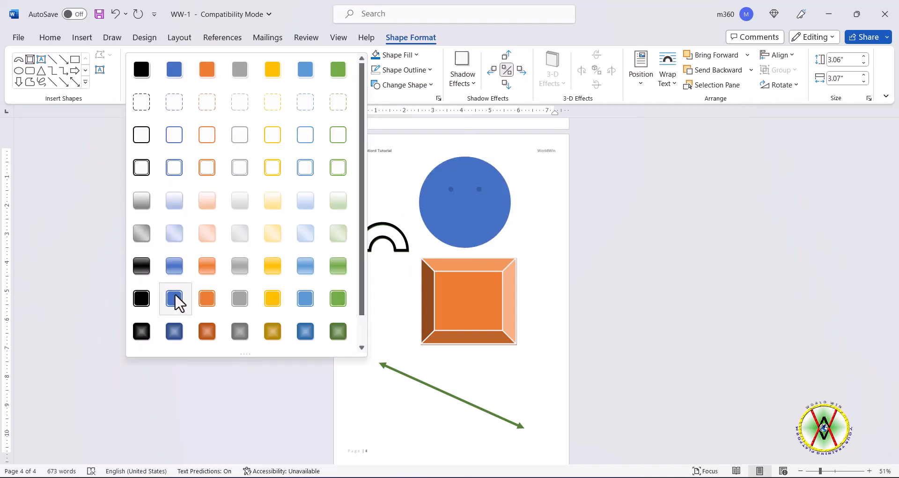
{"action": "left_click", "coordinate": [179, 267]}
- Apply the blue outline-only shape style to the smiley face, switch it to the green variant, and deselect the shape
{"action": "left_click", "coordinate": [361, 82]}
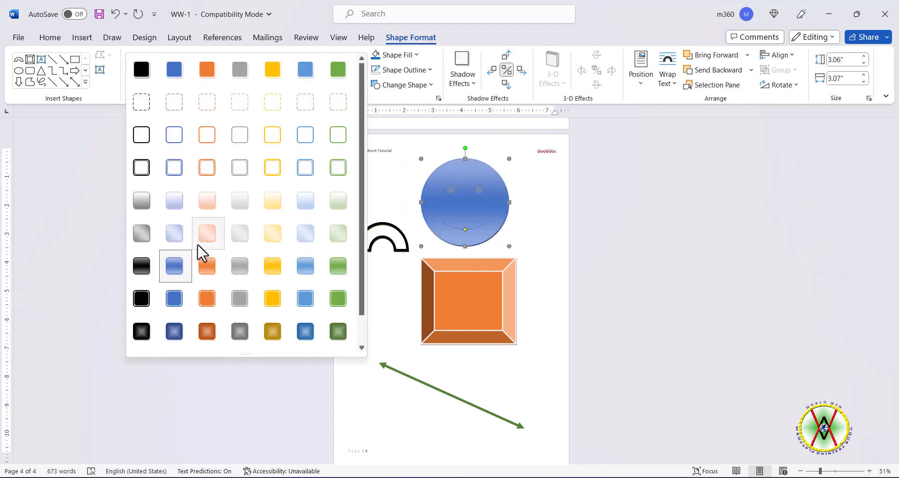
{"action": "left_click", "coordinate": [180, 177]}
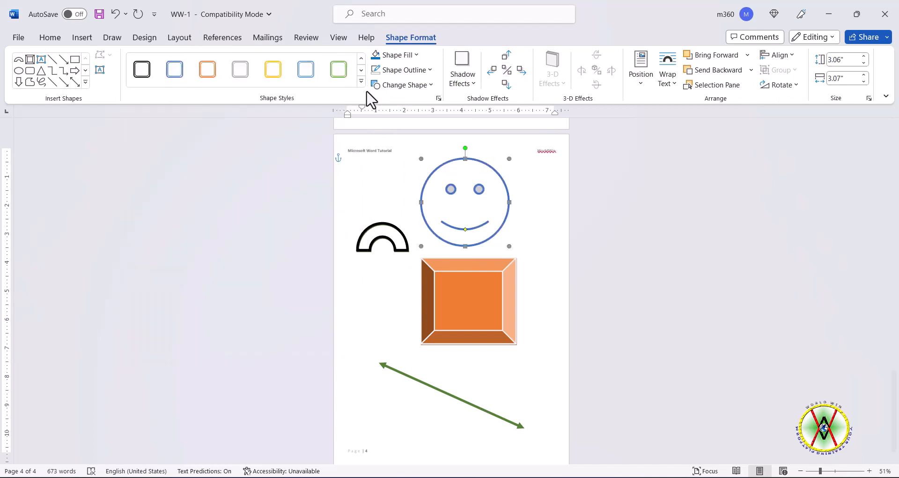
{"action": "left_click", "coordinate": [338, 70]}
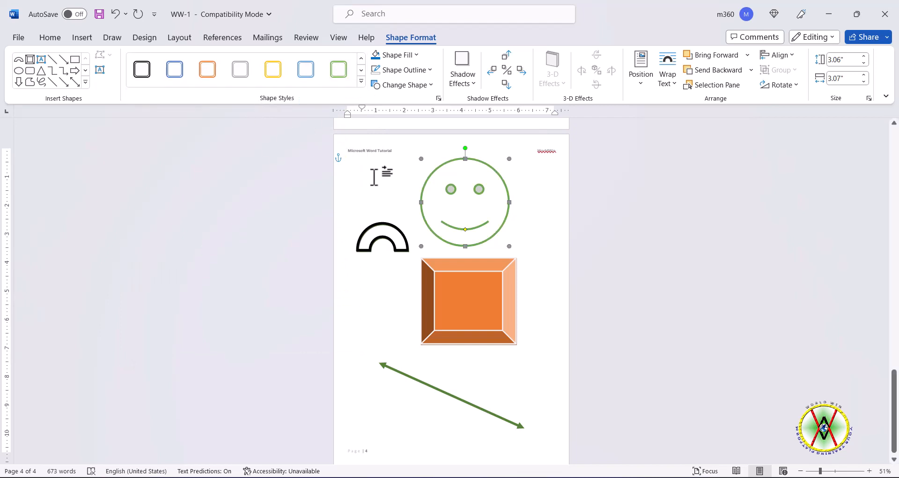
{"action": "left_click", "coordinate": [515, 249]}
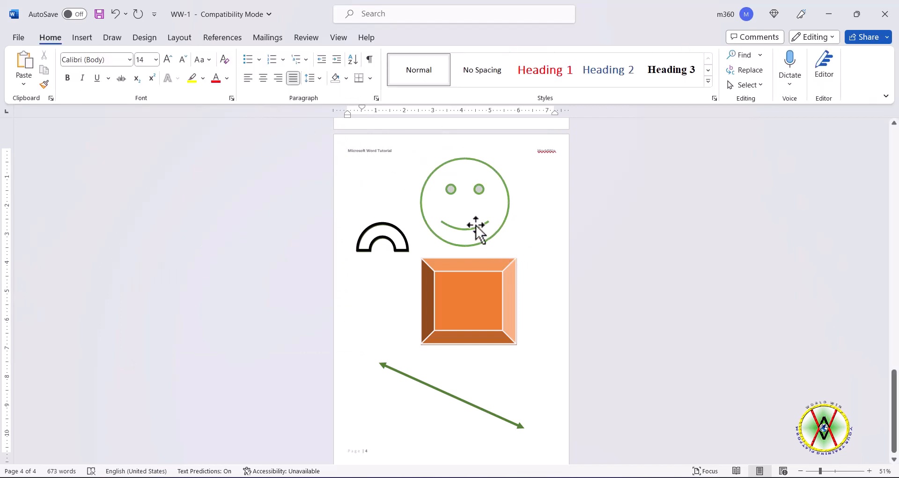
- Select the smiley face, block arc and orange bevel together and align them with Align Left
{"action": "left_click", "coordinate": [509, 206]}
{"action": "left_click", "coordinate": [401, 241], "text": "shift"}
{"action": "left_click", "coordinate": [478, 311], "text": "shift"}
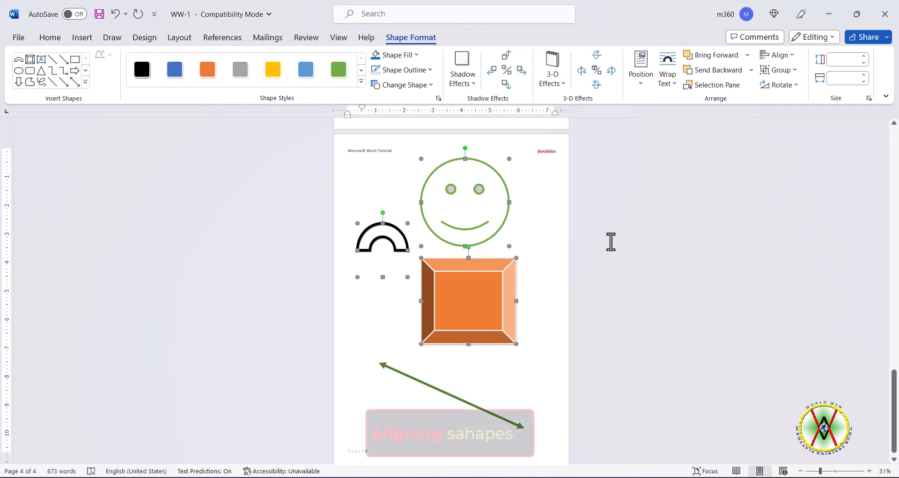
{"action": "left_click", "coordinate": [779, 55]}
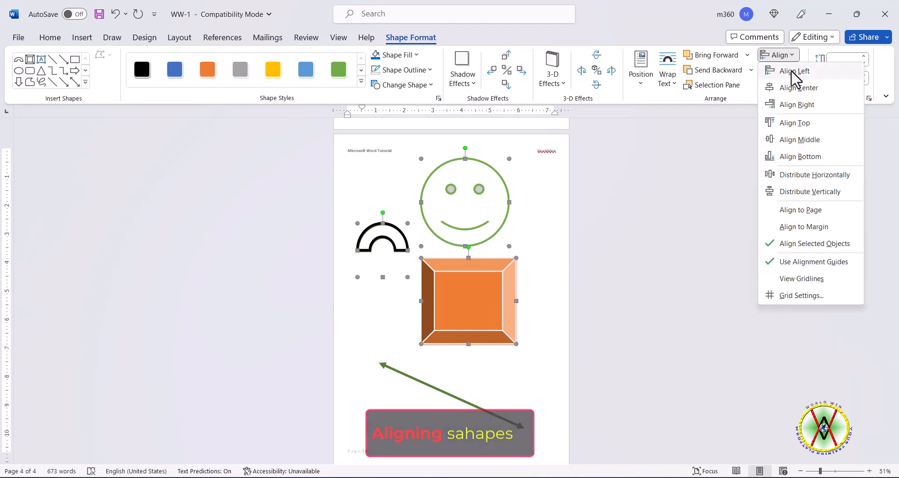
{"action": "left_click", "coordinate": [795, 71]}
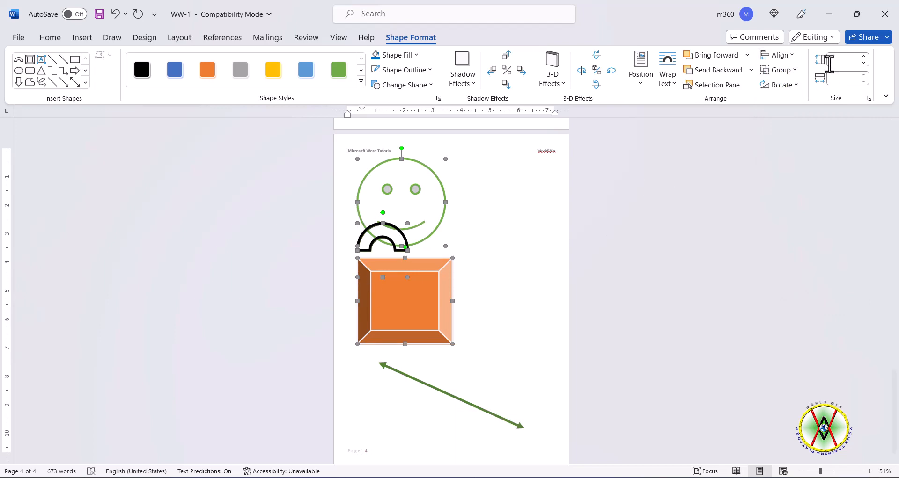
- Apply Align Center and Align Middle to the smiley face, block arc and bevel
{"action": "left_click", "coordinate": [780, 56]}
{"action": "left_click", "coordinate": [807, 87]}
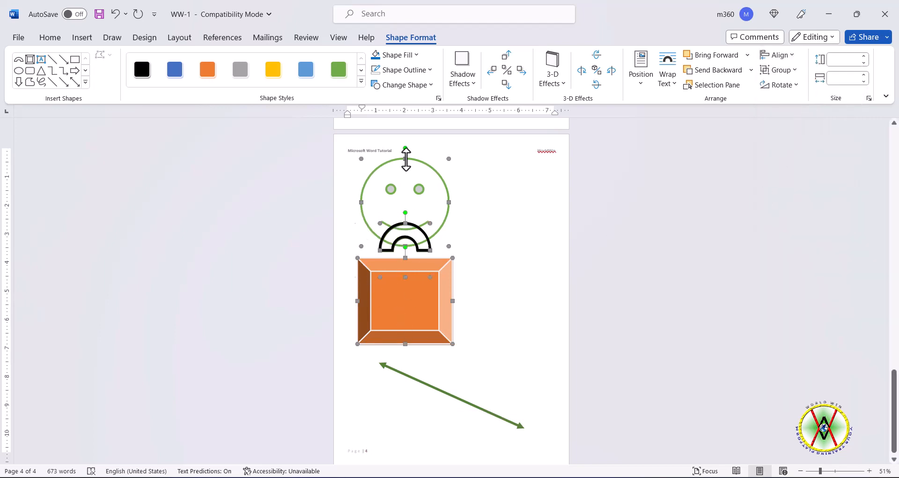
{"action": "left_click", "coordinate": [779, 55]}
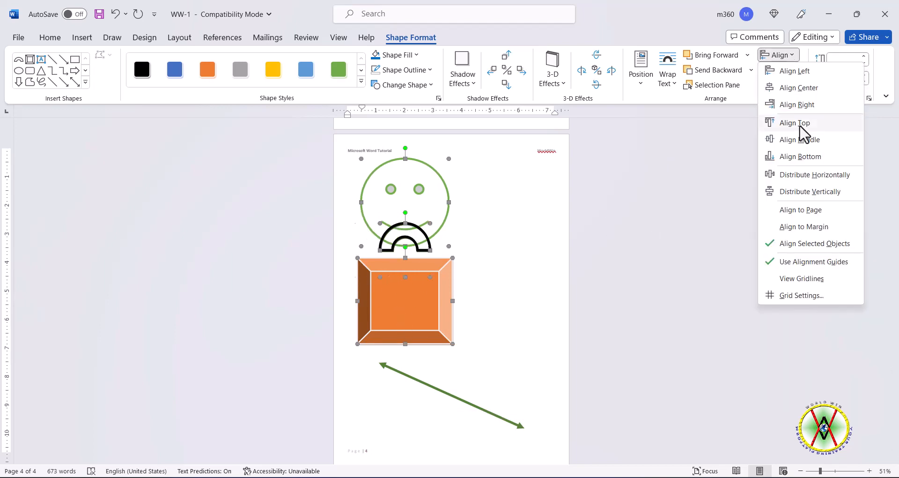
{"action": "left_click", "coordinate": [801, 138]}
- Spread the overlapping shapes apart, moving the bevel below and right of the smiley face and the block arc beneath the bevel
{"action": "left_click_drag", "start_coordinate": [408, 258], "coordinate": [506, 307]}
{"action": "left_click_drag", "start_coordinate": [411, 265], "coordinate": [452, 240]}
{"action": "left_click", "coordinate": [375, 220]}
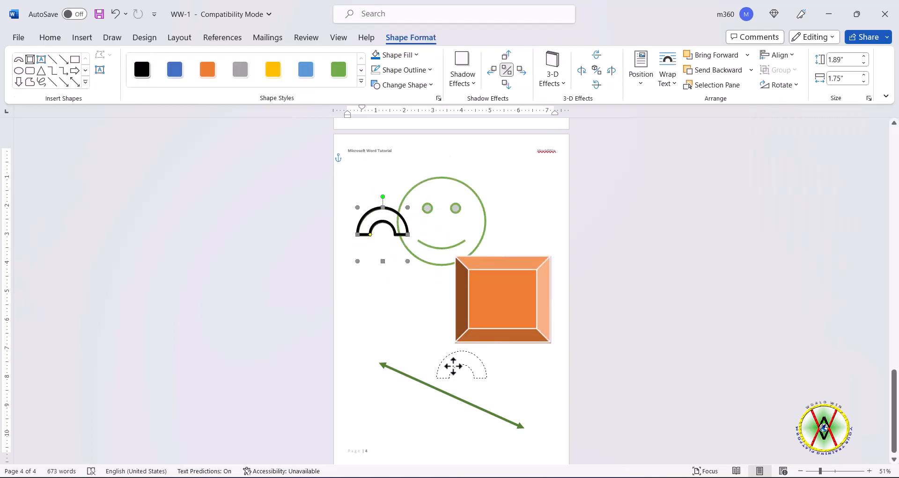
{"action": "left_click_drag", "start_coordinate": [453, 366], "coordinate": [453, 367]}
- Delete the green double-headed arrow line from the page, keeping the other three shapes
{"action": "left_click", "coordinate": [572, 237]}
{"action": "left_click", "coordinate": [450, 240]}
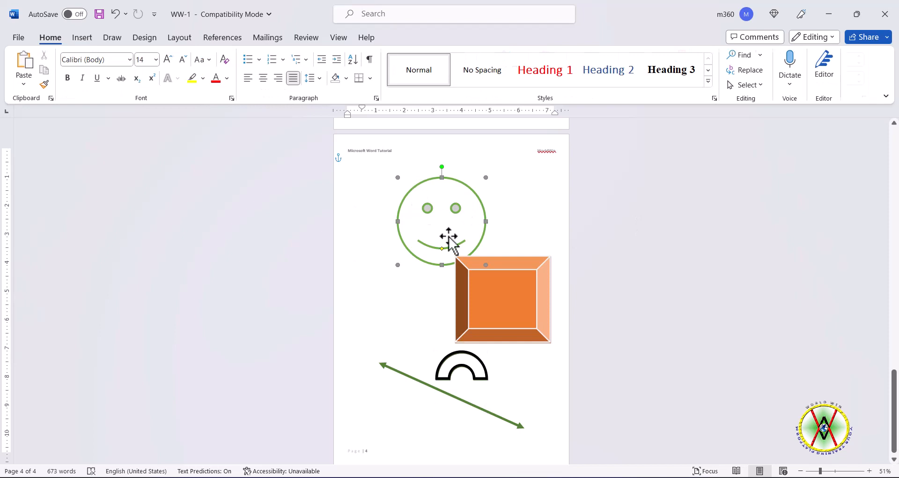
{"action": "left_click", "coordinate": [502, 293], "text": "shift"}
{"action": "left_click", "coordinate": [477, 372], "text": "shift"}
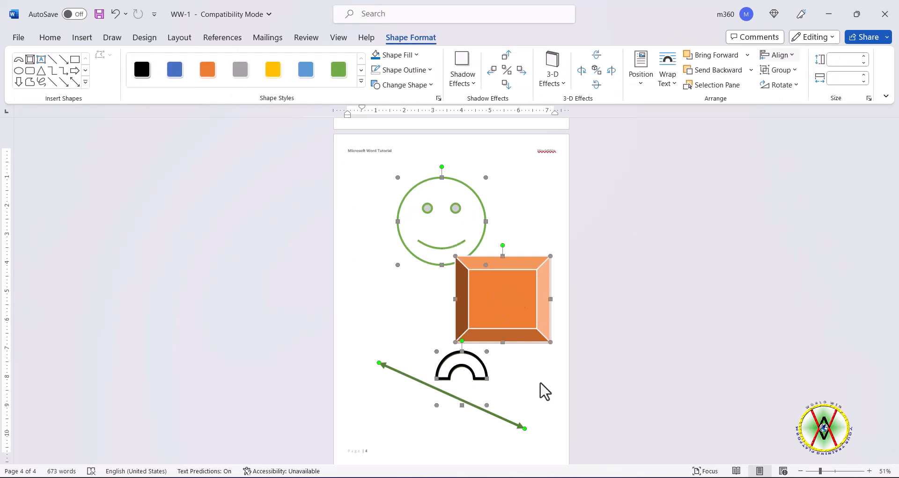
{"action": "left_click", "coordinate": [570, 432]}
- Arrange the shapes in a loose column, with the smiley face above the bevel and the block arc near the page's lower edge
{"action": "left_click", "coordinate": [448, 362]}
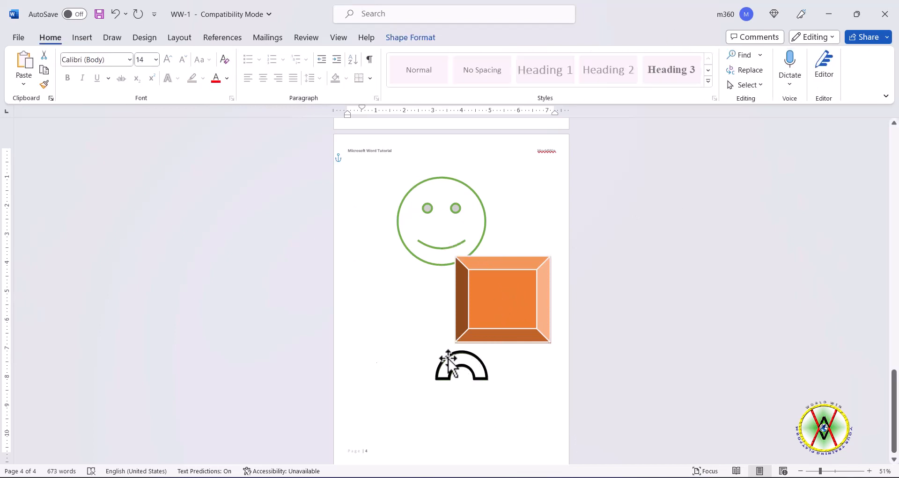
{"action": "left_click_drag", "start_coordinate": [482, 379], "coordinate": [476, 436]}
{"action": "left_click_drag", "start_coordinate": [506, 311], "coordinate": [463, 360]}
{"action": "left_click_drag", "start_coordinate": [419, 223], "coordinate": [402, 256]}
{"action": "left_click", "coordinate": [519, 367]}
- Select the smiley face, bevel and block arc together and align them with Align Center
{"action": "left_click", "coordinate": [462, 248]}
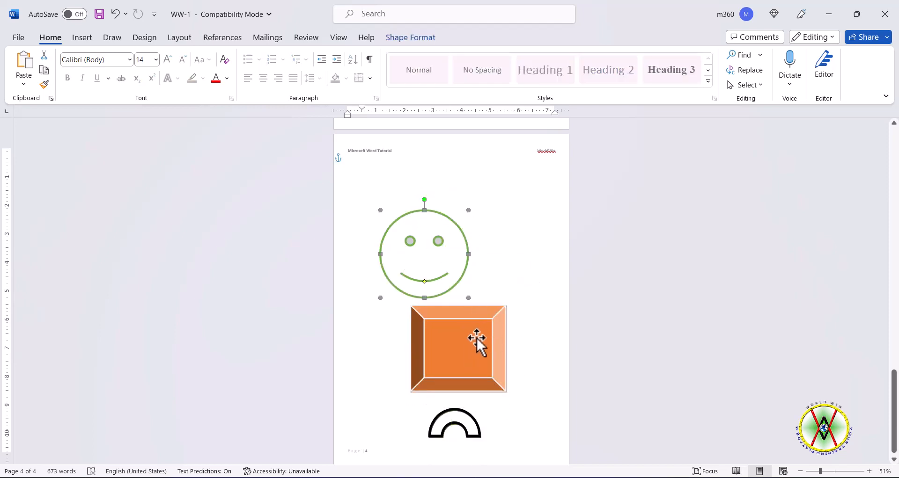
{"action": "left_click", "coordinate": [475, 343], "text": "shift"}
{"action": "left_click", "coordinate": [460, 410], "text": "shift"}
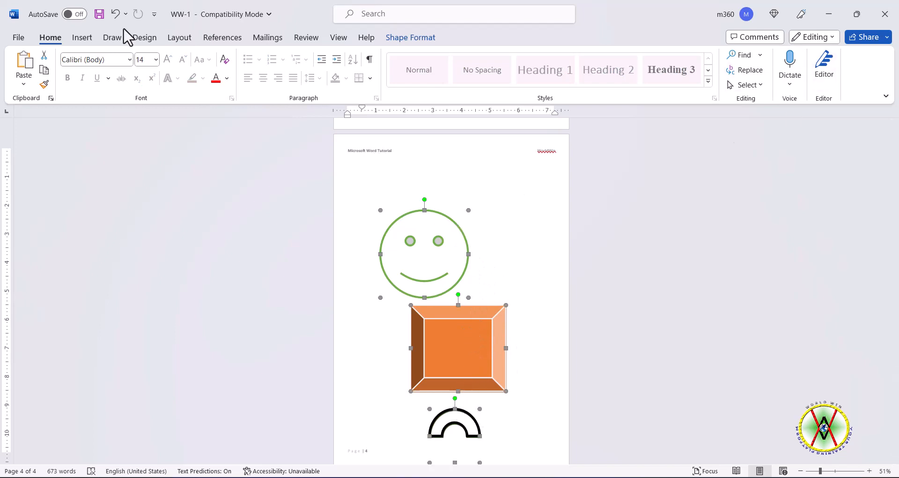
{"action": "left_click", "coordinate": [82, 37]}
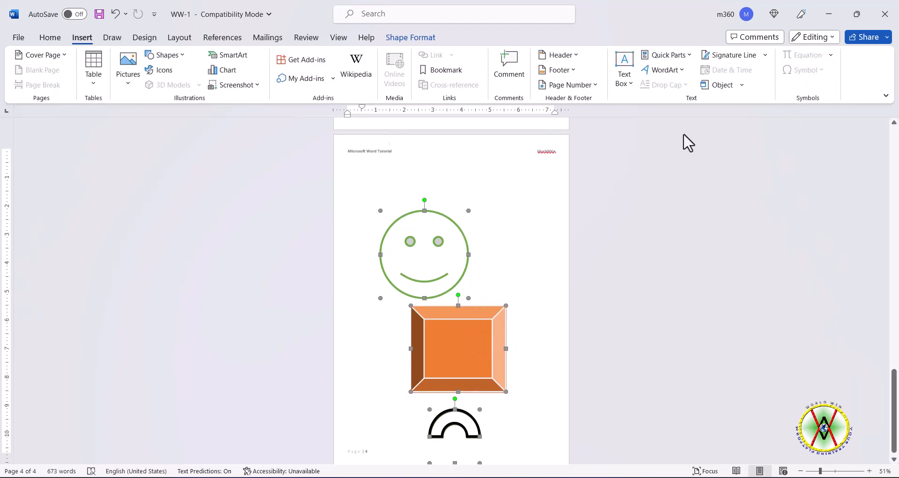
{"action": "left_click", "coordinate": [50, 38]}
{"action": "left_click", "coordinate": [473, 357]}
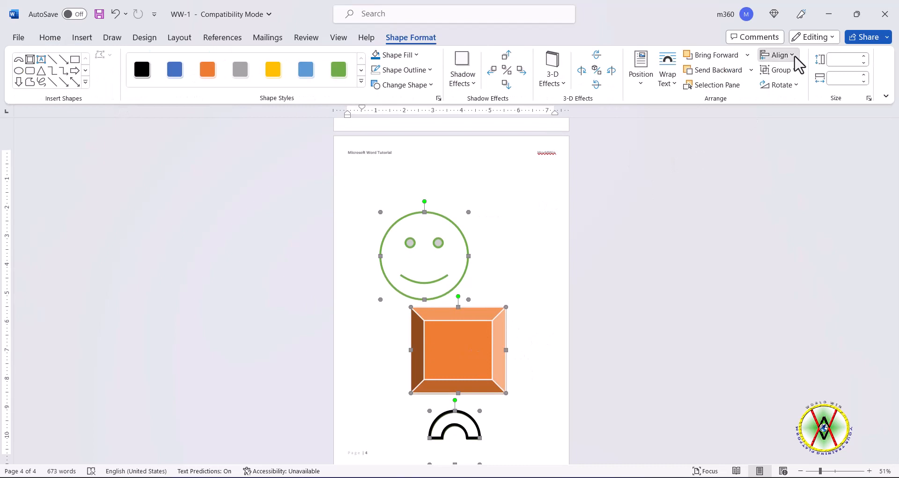
{"action": "left_click", "coordinate": [790, 57]}
{"action": "left_click", "coordinate": [797, 89]}
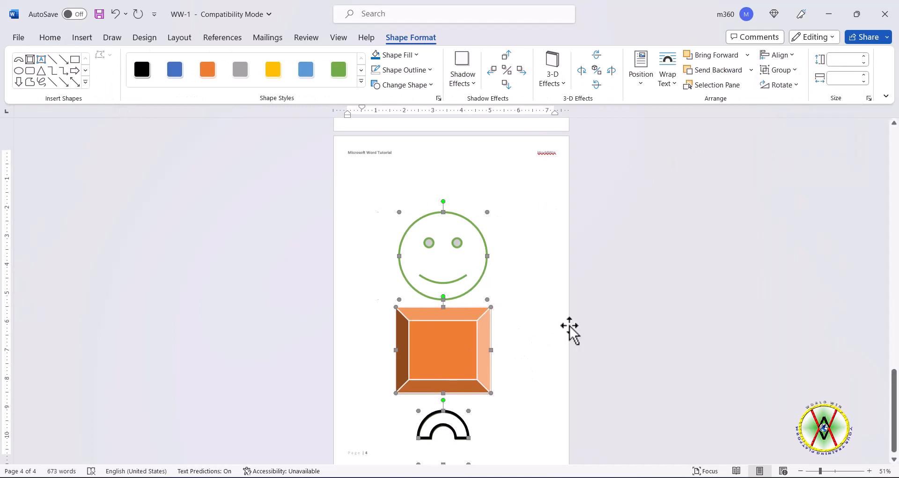
- Distribute the three selected shapes vertically and clear the selection
{"action": "left_click", "coordinate": [794, 58]}
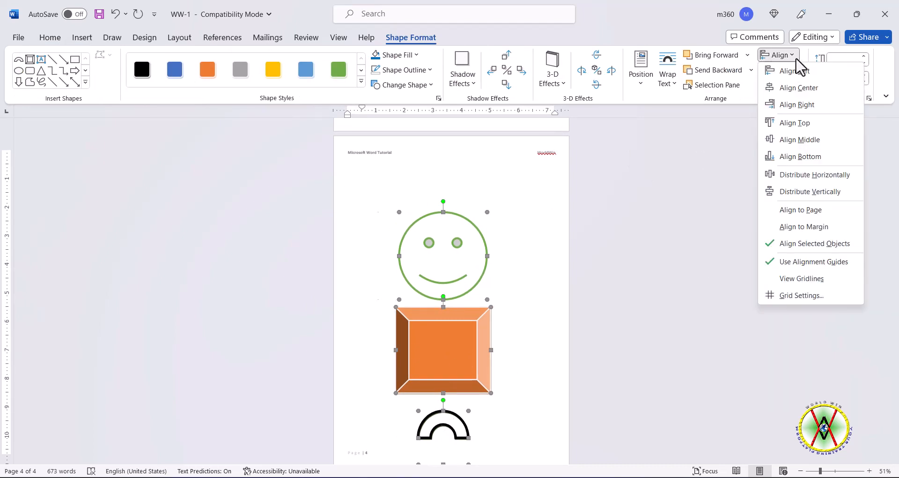
{"action": "left_click", "coordinate": [800, 193]}
{"action": "left_click", "coordinate": [523, 337]}
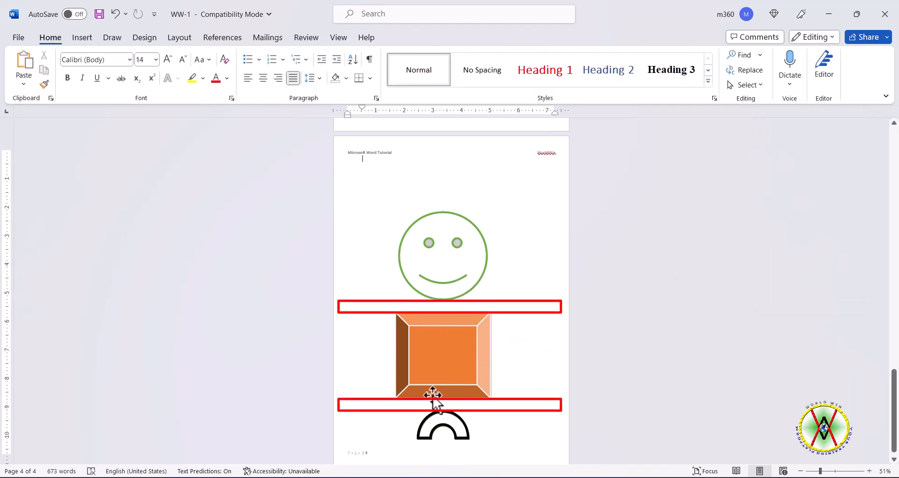
- Shrink the smiley face to about 2.5 inches near the page's upper left, and place a smaller bevel to its right
{"action": "left_click", "coordinate": [466, 299]}
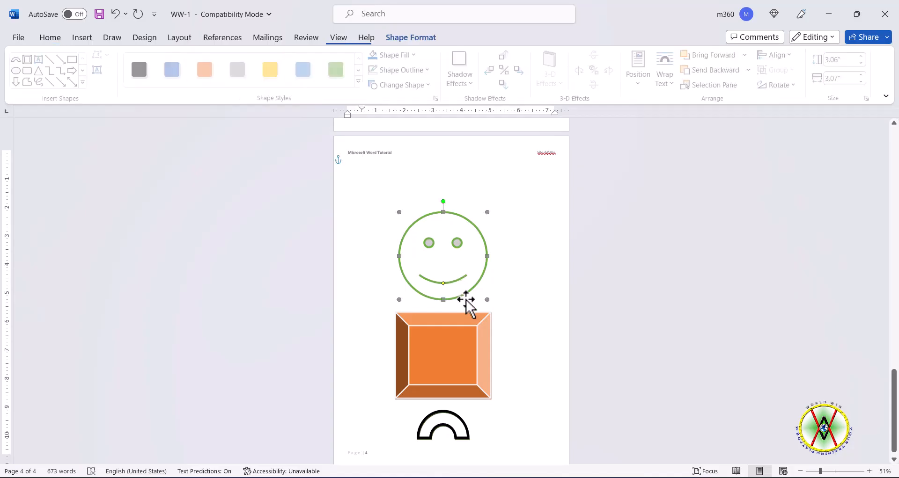
{"action": "left_click_drag", "start_coordinate": [465, 299], "coordinate": [424, 267]}
{"action": "left_click_drag", "start_coordinate": [428, 349], "coordinate": [442, 222]}
{"action": "left_click_drag", "start_coordinate": [412, 186], "coordinate": [434, 201]}
{"action": "left_click", "coordinate": [470, 287]}
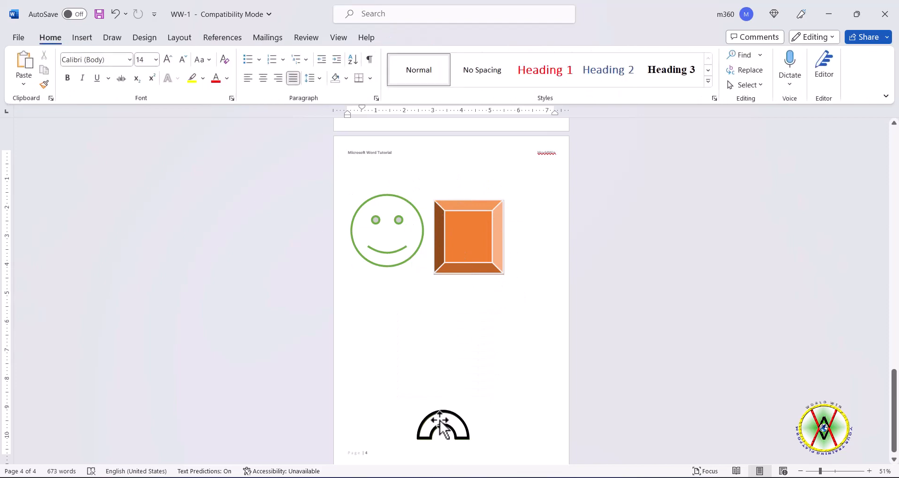
- Move the block arc up from the lower part of the page to the right side of the bevel
{"action": "left_click", "coordinate": [441, 417]}
{"action": "left_click", "coordinate": [522, 272]}
{"action": "left_click", "coordinate": [410, 231]}
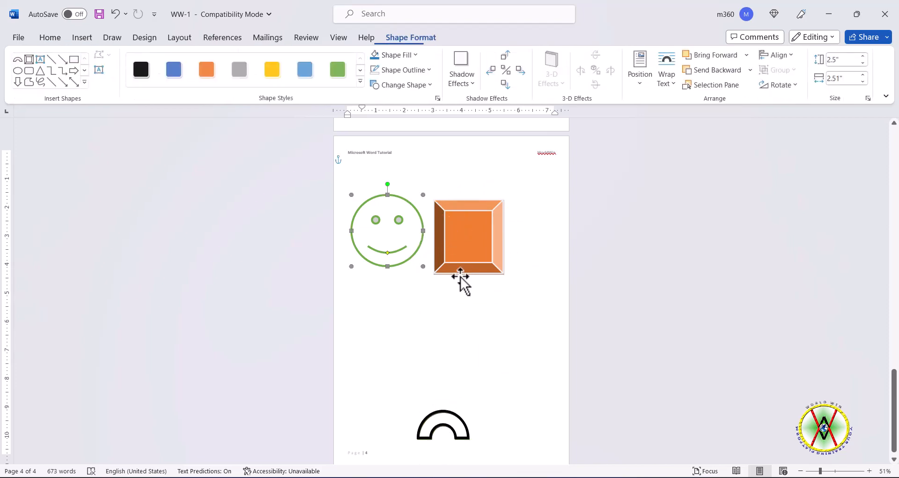
{"action": "left_click", "coordinate": [460, 279]}
{"action": "left_click", "coordinate": [446, 417]}
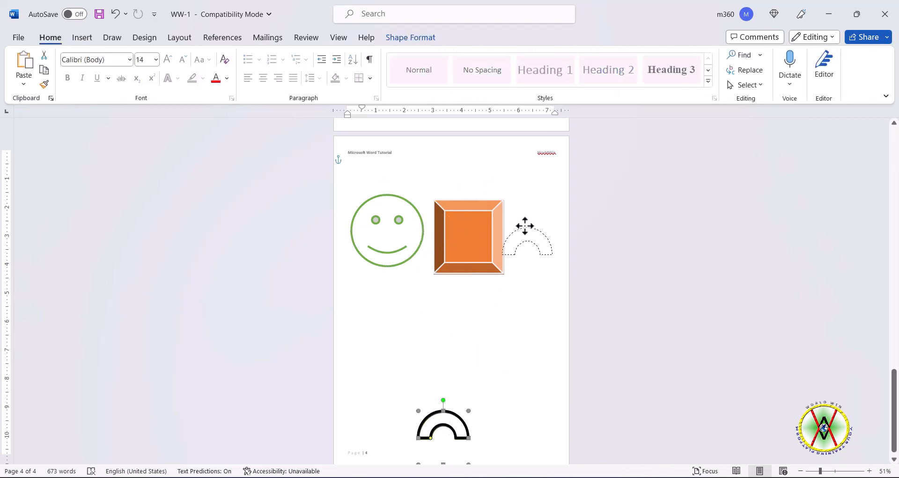
{"action": "left_click_drag", "start_coordinate": [525, 226], "coordinate": [525, 226]}
- Select the block arc, bevel and smiley face together and align them with Align Middle
{"action": "left_click", "coordinate": [471, 245], "text": "shift"}
{"action": "left_click", "coordinate": [404, 234], "text": "shift"}
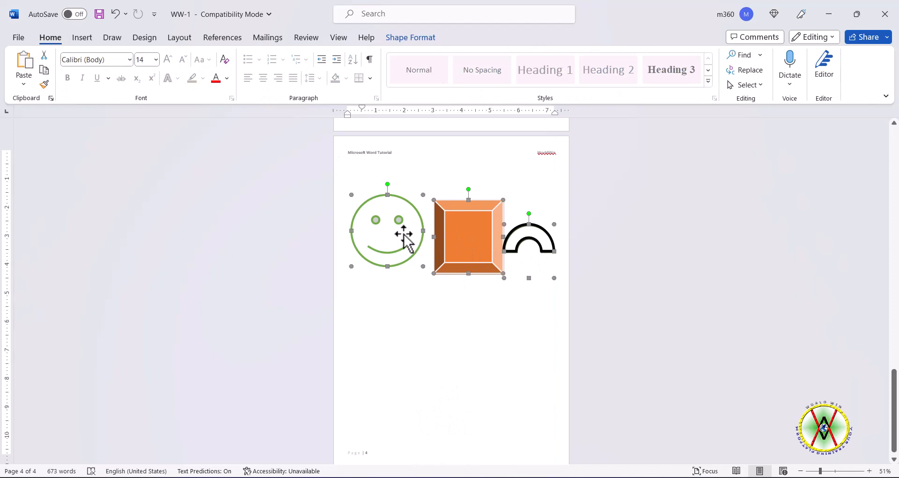
{"action": "left_click", "coordinate": [479, 223]}
{"action": "left_click", "coordinate": [794, 59]}
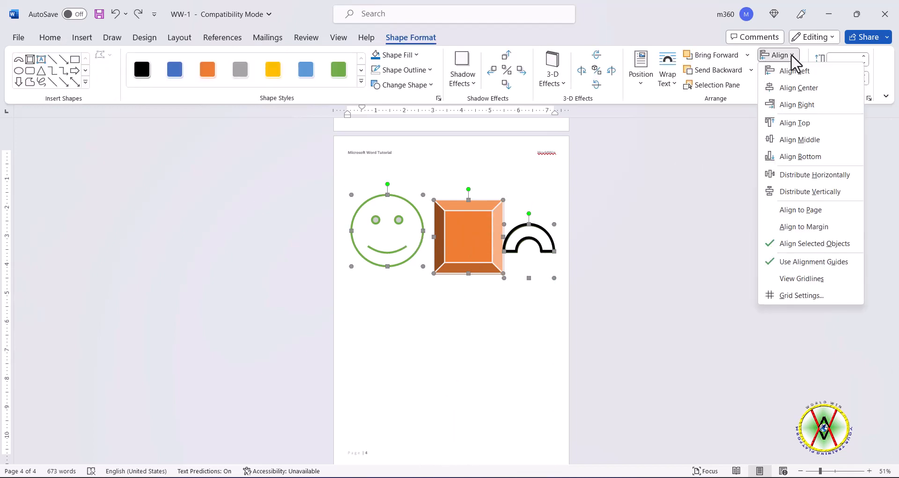
{"action": "left_click", "coordinate": [806, 141]}
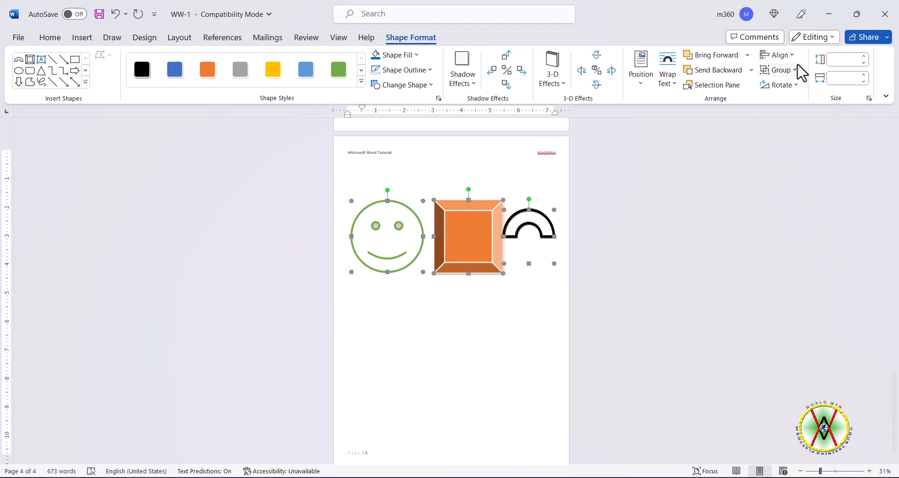
- Distribute the three selected shapes horizontally and clear the selection
{"action": "left_click", "coordinate": [792, 56]}
{"action": "left_click", "coordinate": [805, 176]}
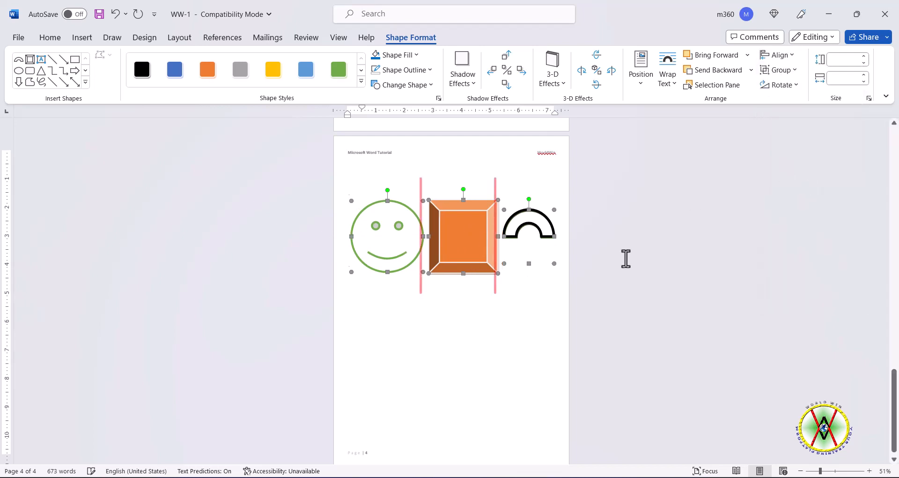
{"action": "left_click", "coordinate": [508, 316]}
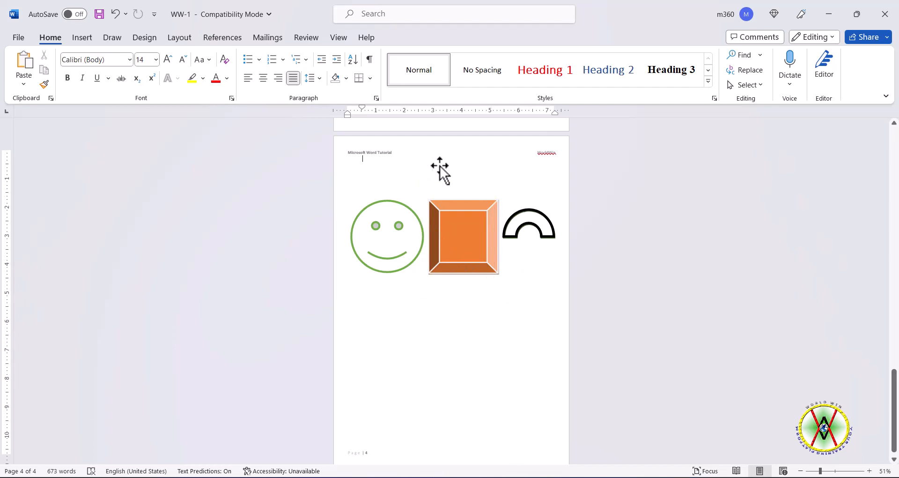
- Change the page orientation to Landscape for this section in Page Setup
{"action": "scroll", "coordinate": [388, 164], "scroll_direction": "down", "scroll_amount": 1}
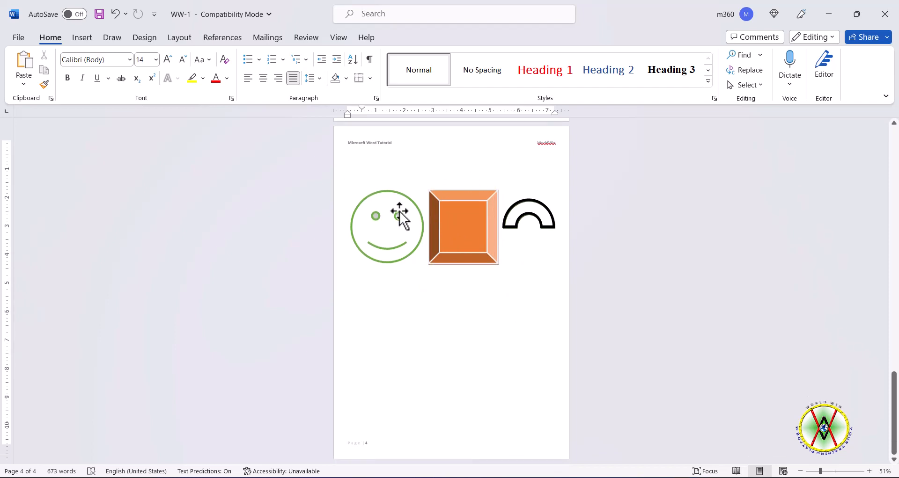
{"action": "double_click", "coordinate": [341, 111]}
{"action": "left_click", "coordinate": [700, 219]}
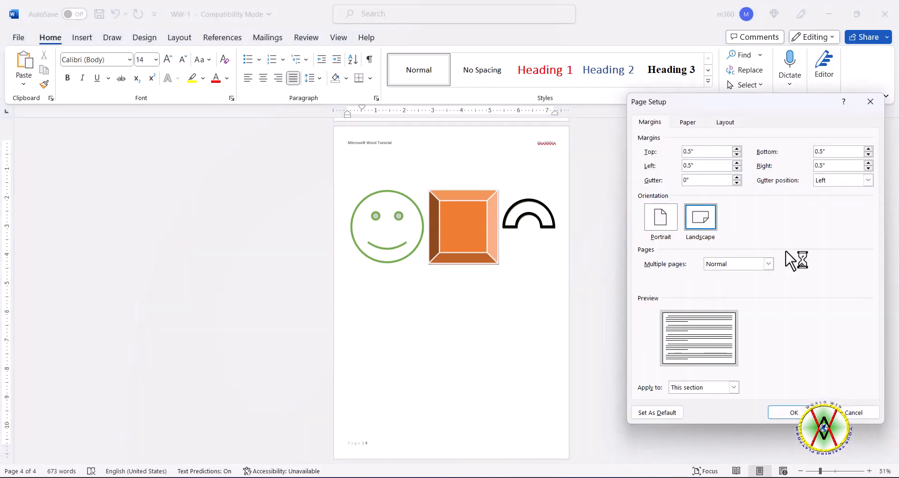
{"action": "left_click", "coordinate": [788, 413]}
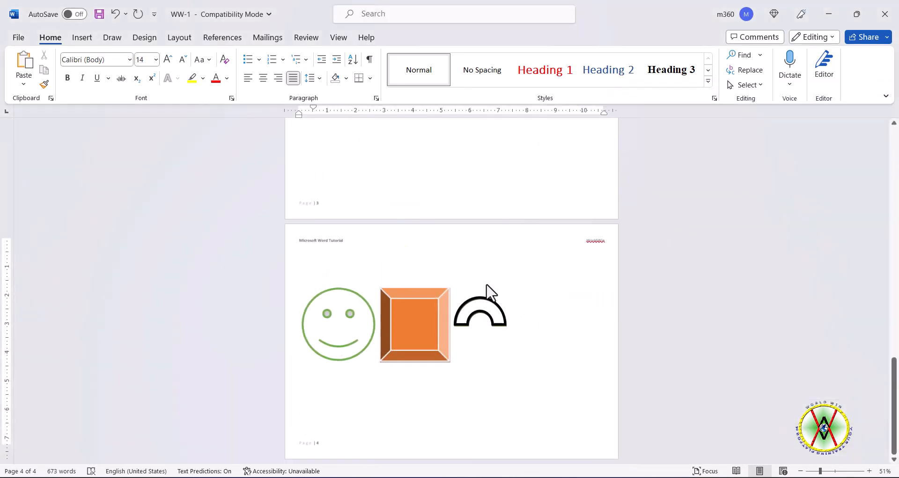
- Select the block arc, bevel and smiley face together and apply Align Middle to them
{"action": "left_click", "coordinate": [434, 315]}
{"action": "left_click", "coordinate": [472, 325]}
{"action": "left_click", "coordinate": [338, 324]}
{"action": "left_click", "coordinate": [526, 325]}
{"action": "left_click", "coordinate": [468, 322]}
{"action": "left_click", "coordinate": [417, 317], "text": "shift"}
{"action": "left_click", "coordinate": [357, 315], "text": "shift"}
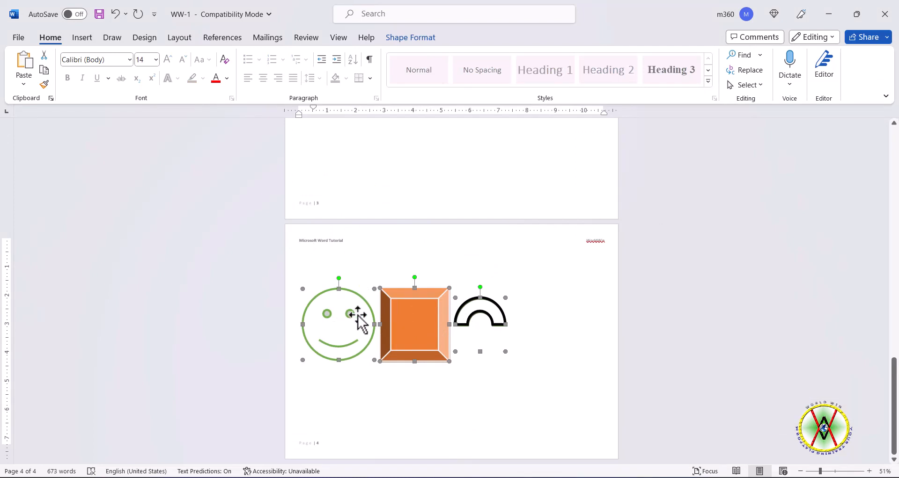
{"action": "left_click", "coordinate": [411, 37]}
{"action": "left_click", "coordinate": [791, 55]}
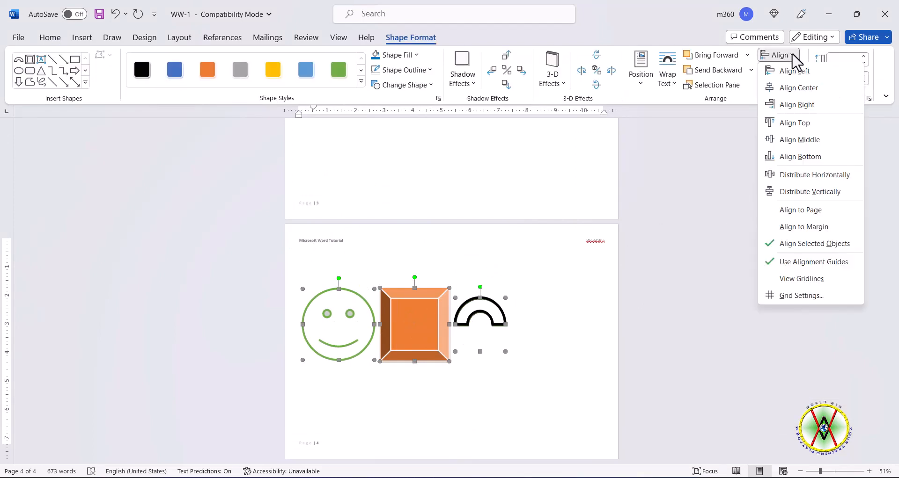
{"action": "left_click", "coordinate": [800, 140]}
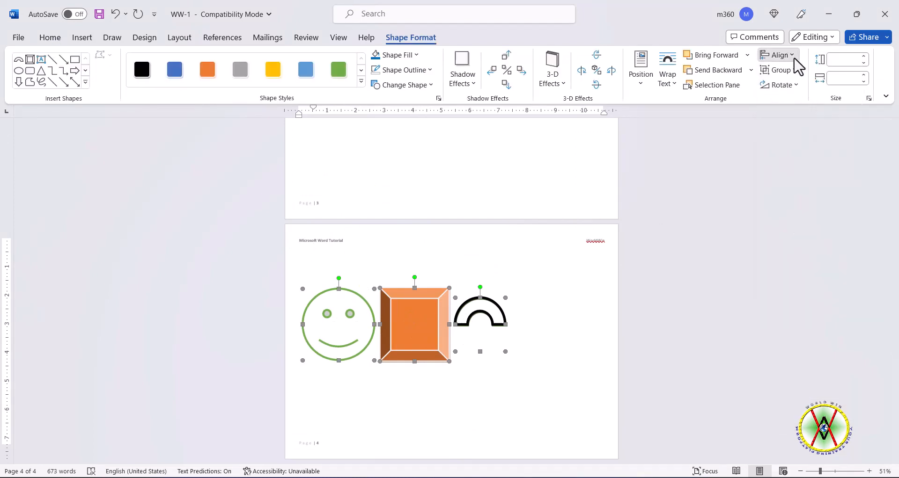
- Distribute the three selected shapes vertically and clear the selection
{"action": "left_click", "coordinate": [792, 56]}
{"action": "left_click", "coordinate": [800, 192]}
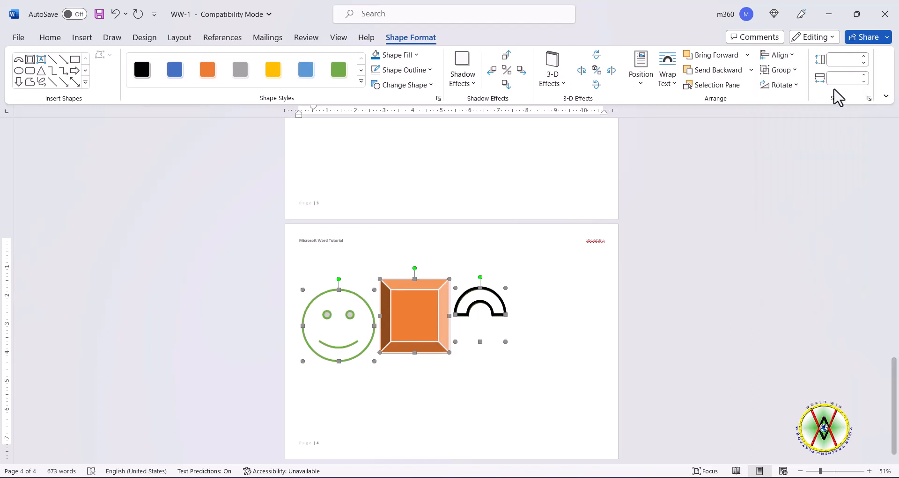
{"action": "left_click", "coordinate": [792, 56]}
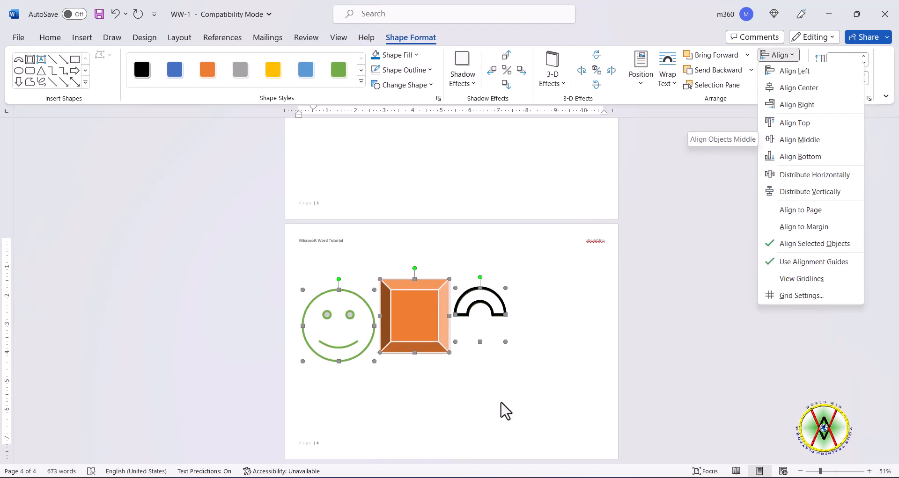
{"action": "left_click", "coordinate": [536, 379]}
{"action": "left_click", "coordinate": [478, 336]}
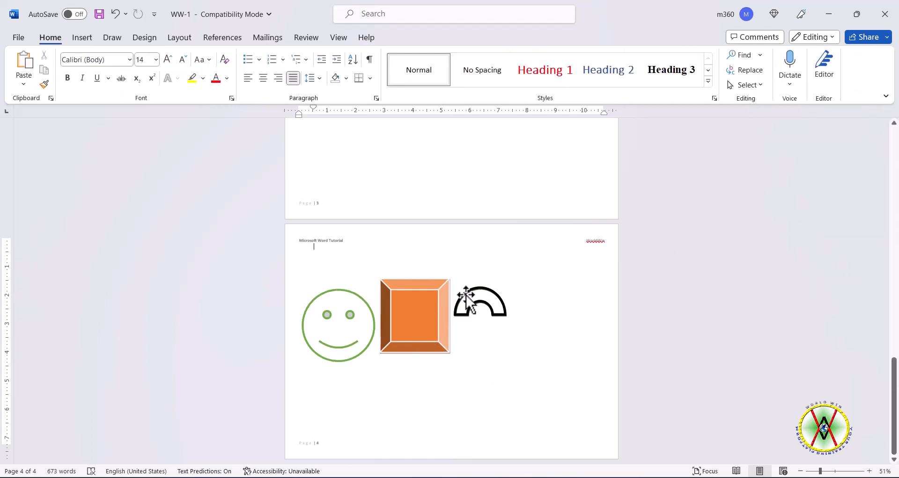
- Scatter the shapes, moving the block arc to the lower right, the bevel up and right, and the smiley slightly right and down
{"action": "left_click_drag", "start_coordinate": [466, 296], "coordinate": [545, 373]}
{"action": "left_click_drag", "start_coordinate": [422, 323], "coordinate": [476, 304]}
{"action": "left_click", "coordinate": [412, 333]}
{"action": "left_click_drag", "start_coordinate": [361, 345], "coordinate": [386, 355]}
{"action": "left_click", "coordinate": [591, 443]}
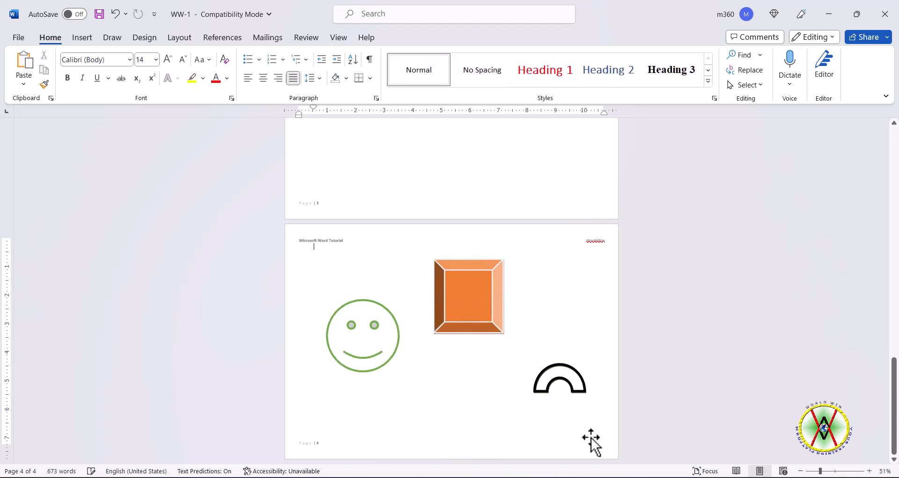
- Try to select all three scattered shapes at once and align them with Align Middle
{"action": "left_click_drag", "start_coordinate": [250, 263], "coordinate": [561, 378]}
{"action": "left_click", "coordinate": [468, 293]}
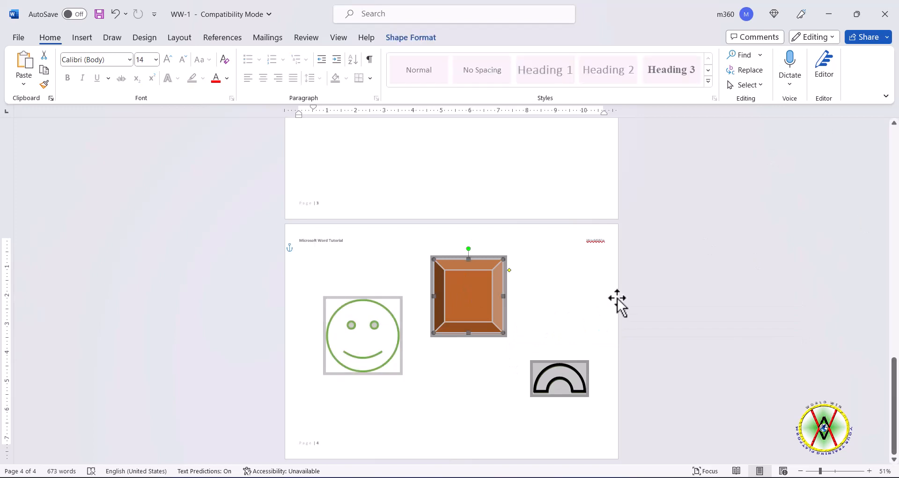
{"action": "left_click", "coordinate": [787, 56]}
{"action": "left_click", "coordinate": [806, 139]}
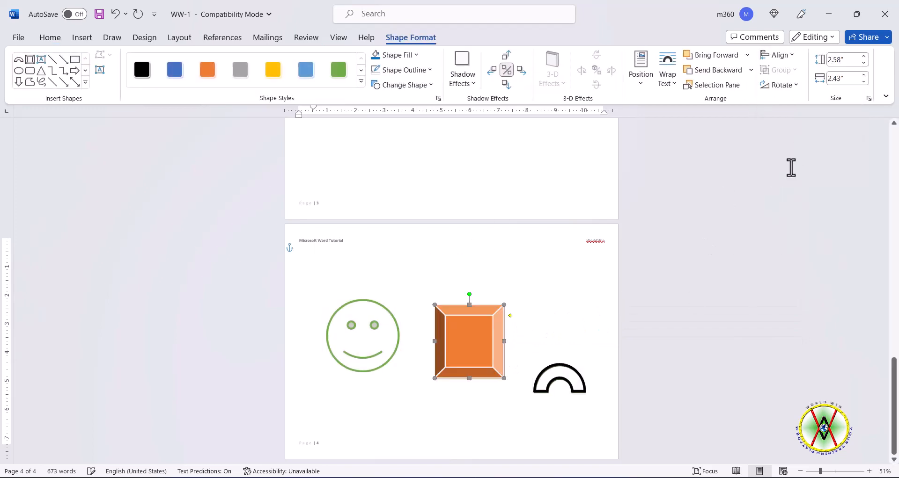
- Select the block arc, bevel and smiley face as a group of three and align their middles
{"action": "left_click", "coordinate": [555, 387]}
{"action": "left_click", "coordinate": [544, 387]}
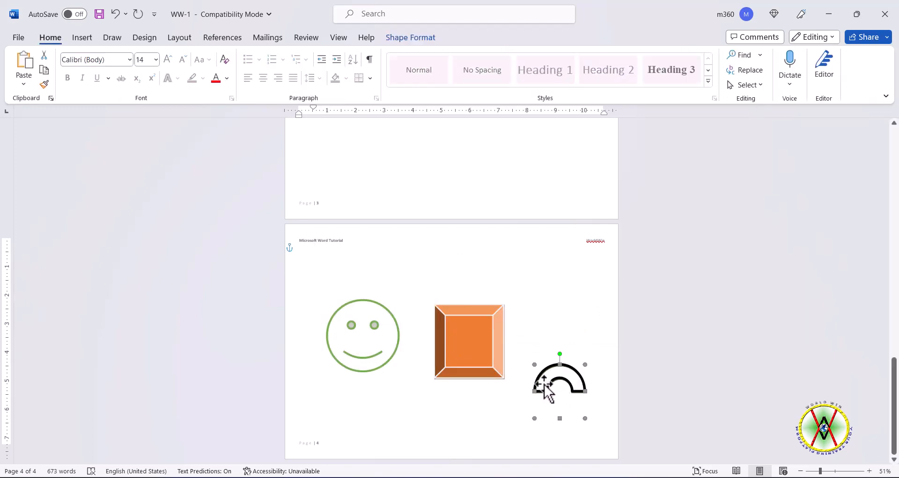
{"action": "left_click", "coordinate": [485, 342], "text": "shift"}
{"action": "left_click", "coordinate": [391, 331], "text": "shift"}
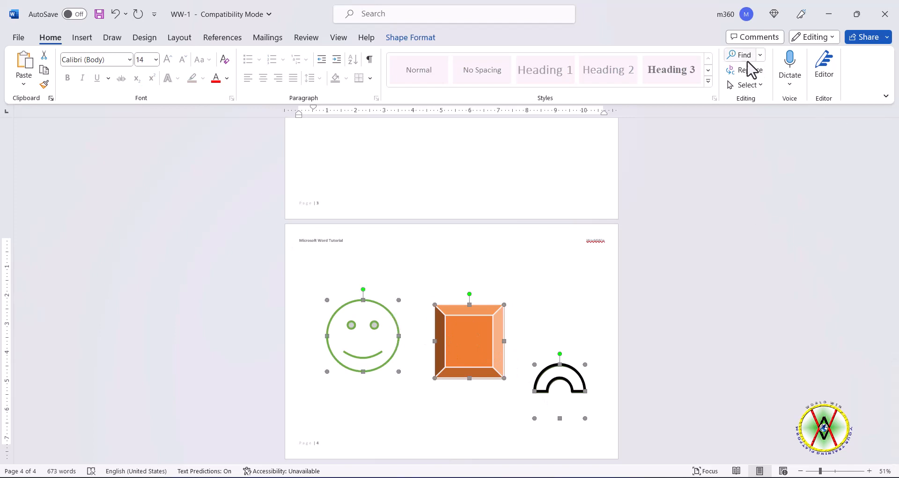
{"action": "left_click", "coordinate": [778, 55]}
{"action": "left_click", "coordinate": [802, 137]}
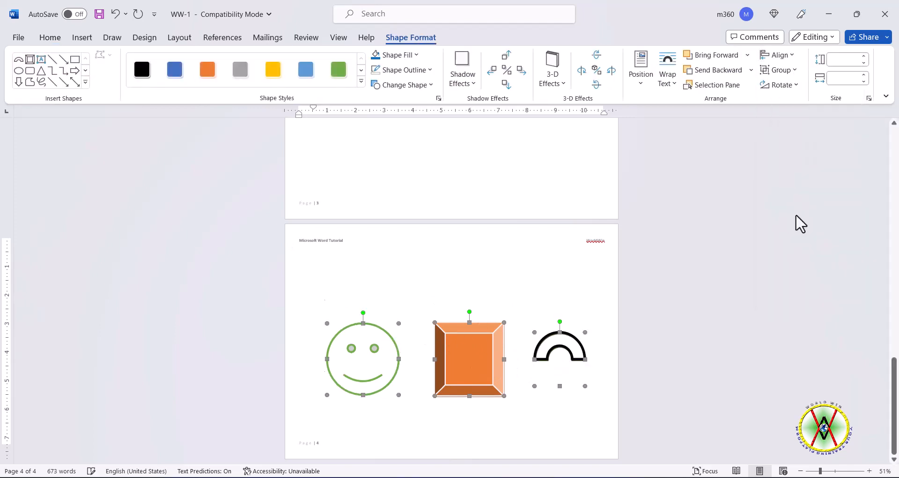
- Distribute the three aligned shapes horizontally and clear the selection
{"action": "left_click", "coordinate": [778, 55]}
{"action": "left_click", "coordinate": [815, 174]}
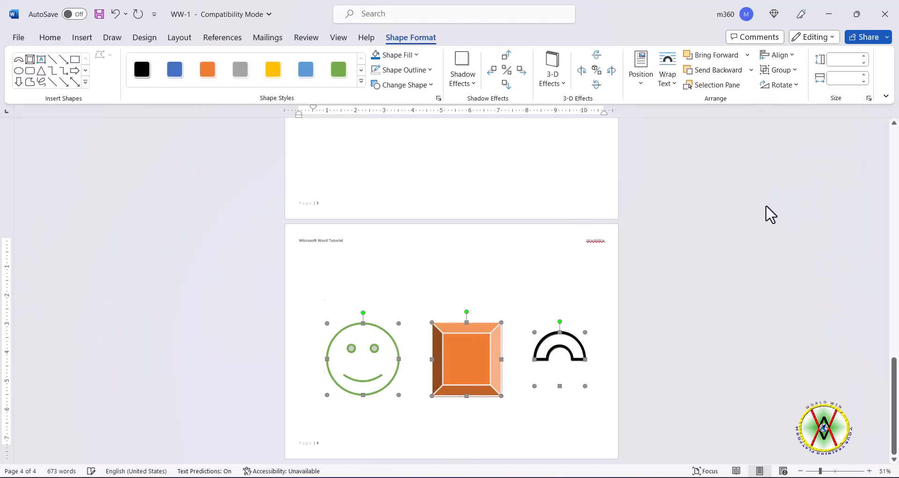
{"action": "left_click", "coordinate": [633, 360]}
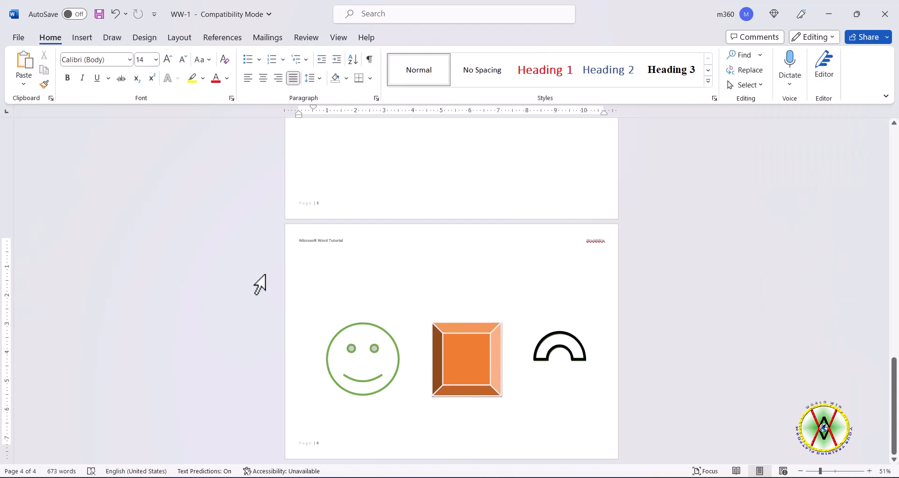
{"action": "left_click_drag", "start_coordinate": [260, 284], "coordinate": [722, 386]}
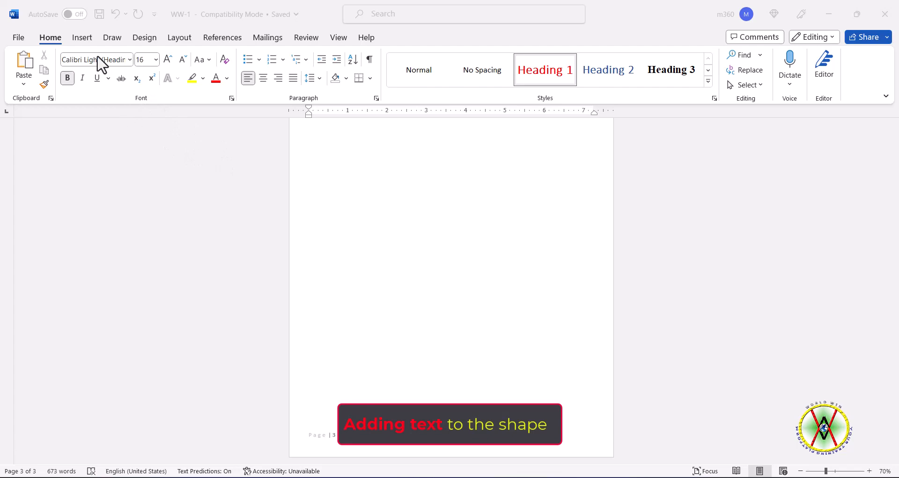
- Insert a rounded rectangle about 6.4" wide and 3.6" high on the blank area of page 3
{"action": "left_click", "coordinate": [89, 39]}
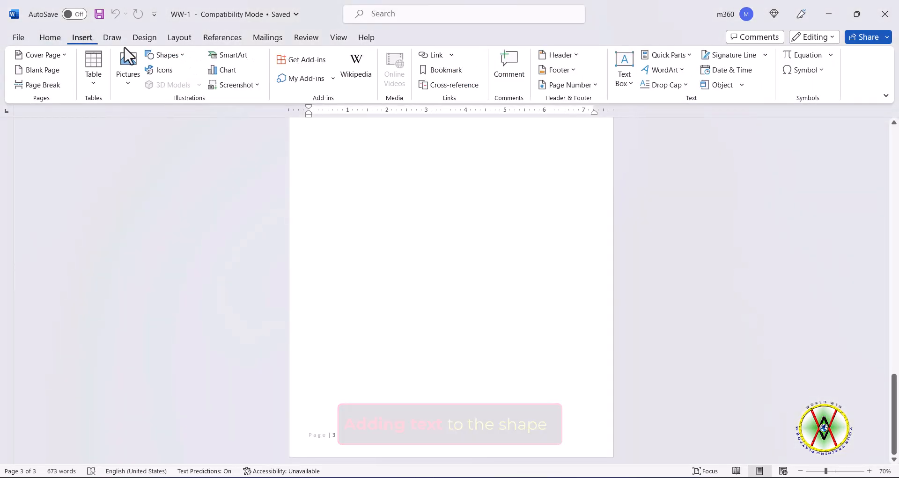
{"action": "left_click", "coordinate": [185, 57]}
{"action": "left_click", "coordinate": [201, 86]}
{"action": "left_click_drag", "start_coordinate": [326, 189], "coordinate": [577, 331]}
- Apply the blue gradient shape style to the rounded rectangle
{"action": "left_click", "coordinate": [177, 81]}
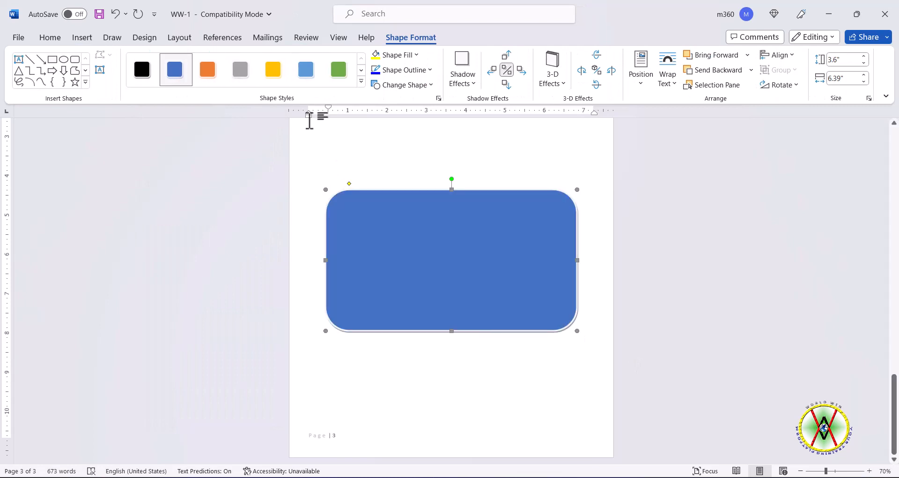
{"action": "left_click", "coordinate": [361, 81]}
{"action": "left_click", "coordinate": [178, 258]}
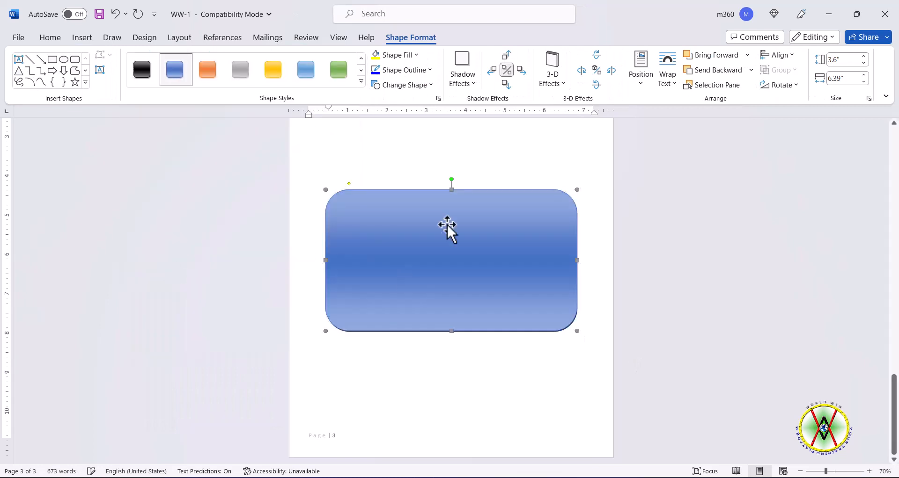
- Add the text "Microsoft Word Tutorial" inside the rounded rectangle
{"action": "right_click", "coordinate": [418, 241]}
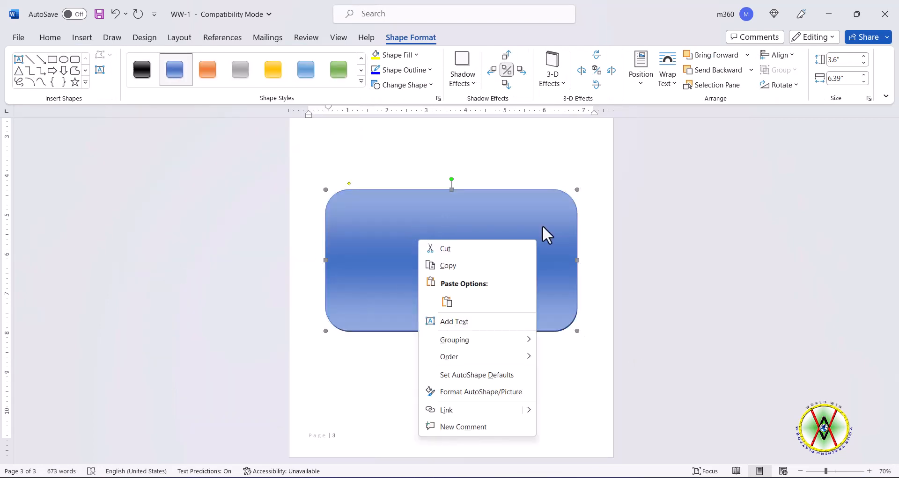
{"action": "left_click", "coordinate": [453, 323]}
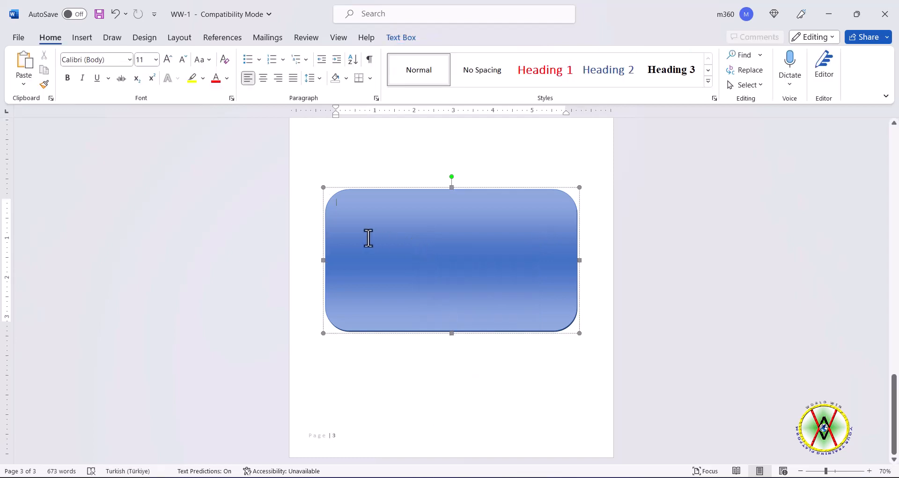
{"action": "type", "text": "Microsoft Word Tutorial"}
- Enlarge all the text in the rounded rectangle to font size 36
{"action": "key", "text": "ctrl+a"}
{"action": "left_click", "coordinate": [168, 59]}
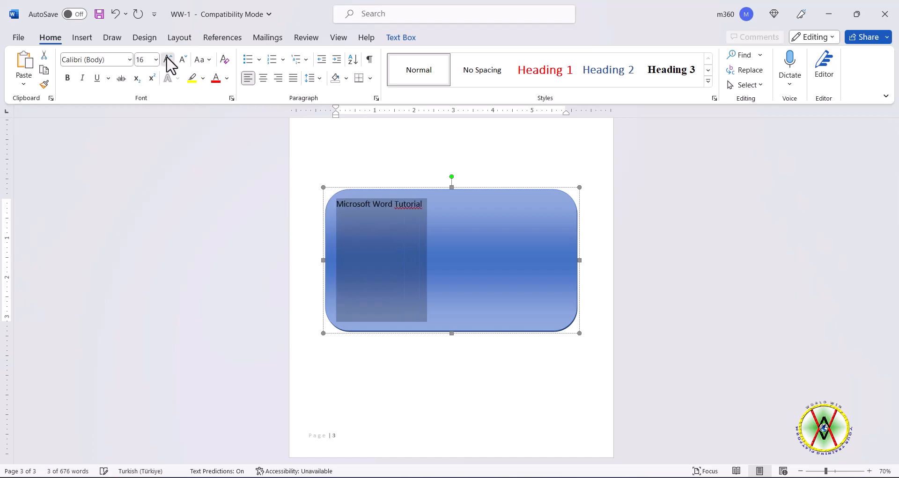
{"action": "left_click", "coordinate": [168, 59]}
{"action": "left_click", "coordinate": [168, 59]}
{"action": "left_click", "coordinate": [184, 60]}
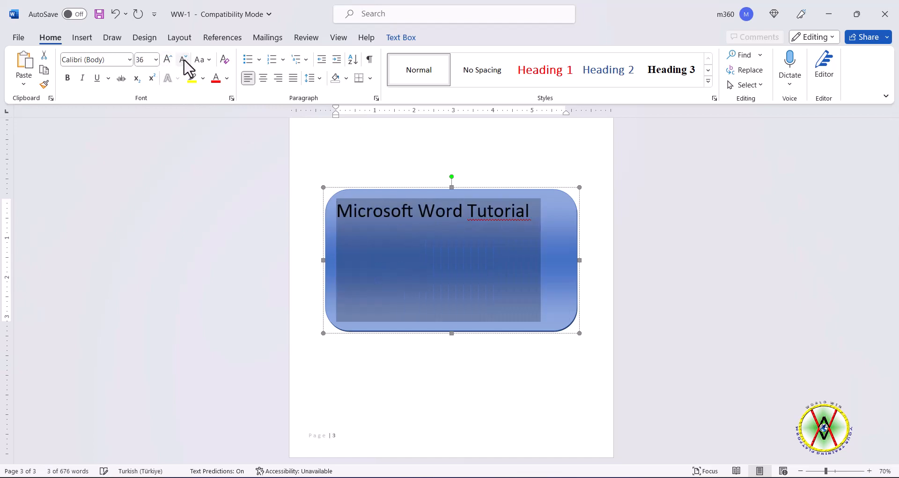
- Center the text in the rounded rectangle and set its font color to white
{"action": "left_click", "coordinate": [264, 79]}
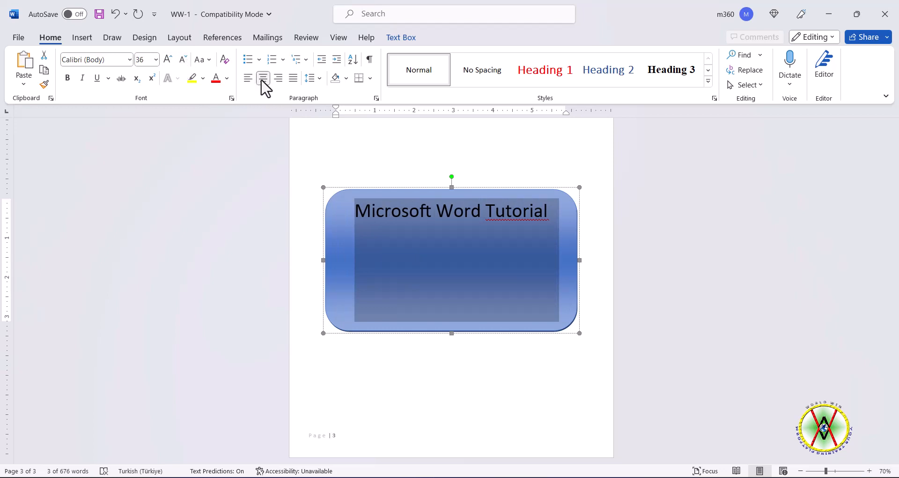
{"action": "left_click", "coordinate": [213, 80]}
{"action": "left_click", "coordinate": [227, 78]}
{"action": "left_click", "coordinate": [218, 125]}
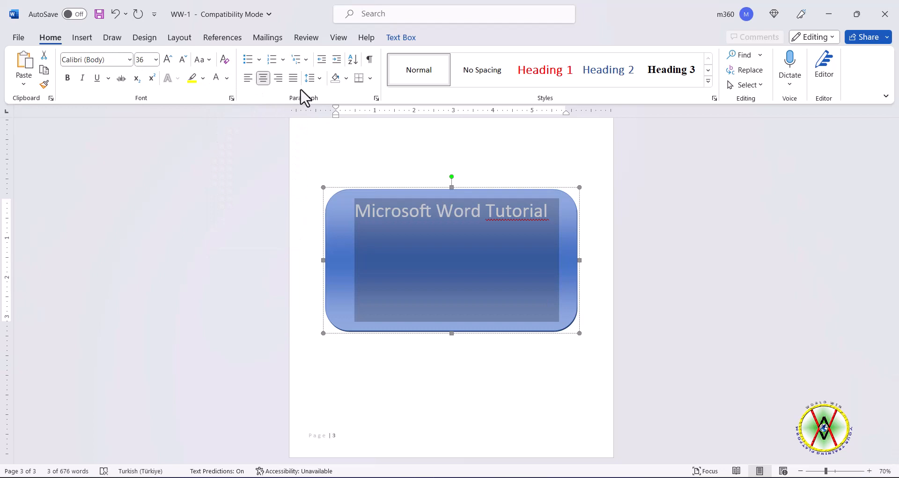
- Make the shape's text bold and set its font to Arial Rounded MT Bold
{"action": "left_click", "coordinate": [505, 209]}
{"action": "left_click_drag", "start_coordinate": [357, 211], "coordinate": [541, 209]}
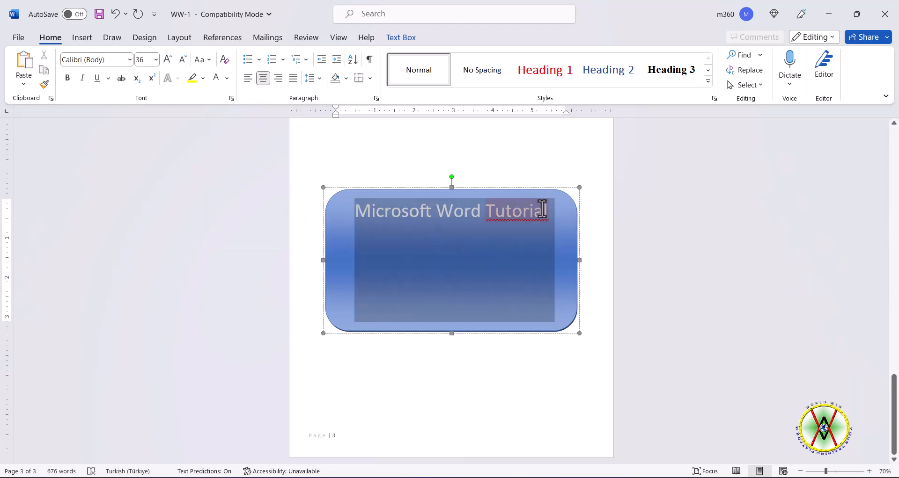
{"action": "left_click", "coordinate": [129, 60]}
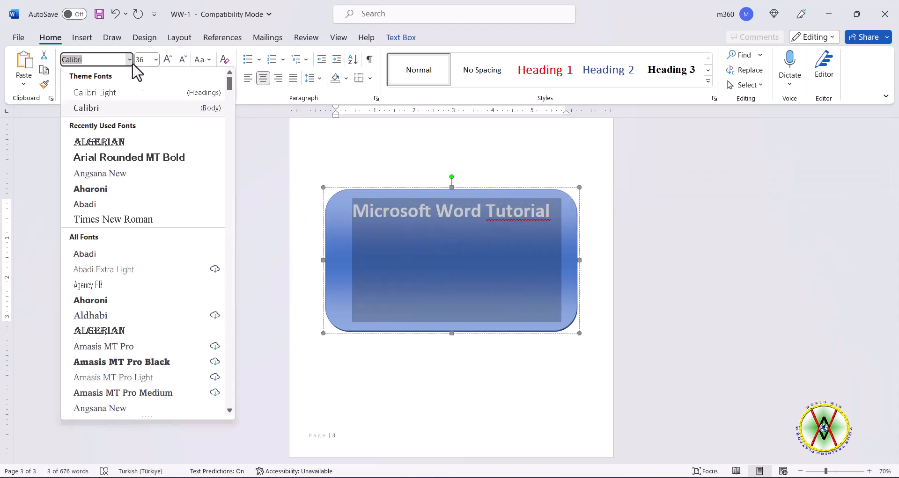
{"action": "left_click", "coordinate": [122, 159]}
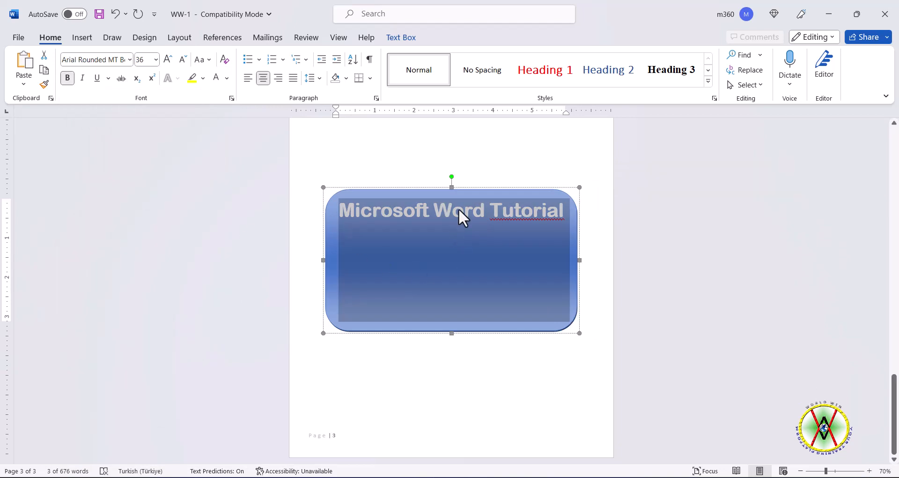
- Push the text down with a blank line above it and underline the text
{"action": "left_click", "coordinate": [488, 347]}
{"action": "left_click", "coordinate": [346, 246]}
{"action": "key", "text": "Return"}
{"action": "key", "text": "Return"}
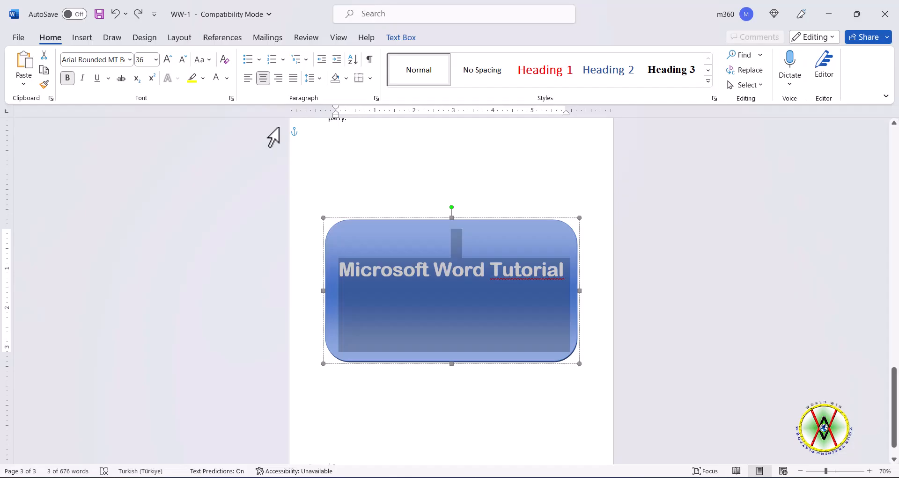
{"action": "left_click", "coordinate": [97, 79]}
{"action": "left_click", "coordinate": [629, 369]}
- Reduce the rounded rectangle's height by moving its lower edge up and its upper edge slightly down
{"action": "left_click", "coordinate": [451, 363]}
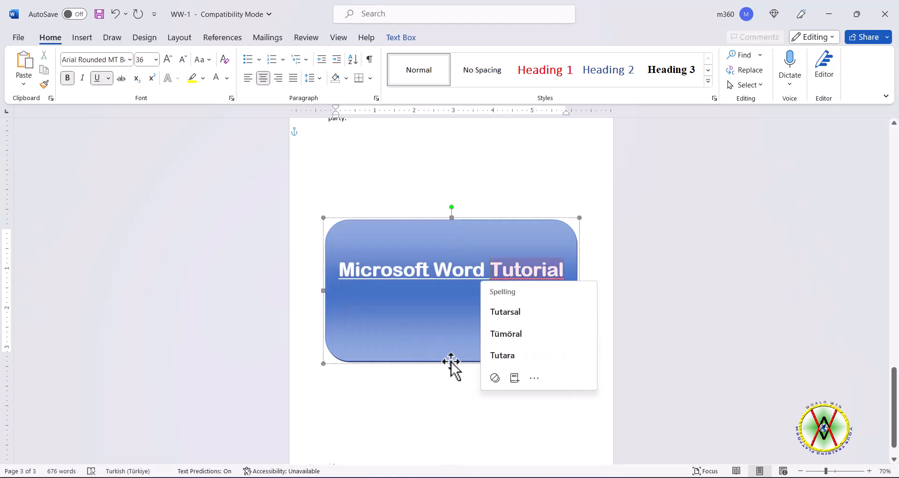
{"action": "left_click_drag", "start_coordinate": [450, 362], "coordinate": [445, 297]}
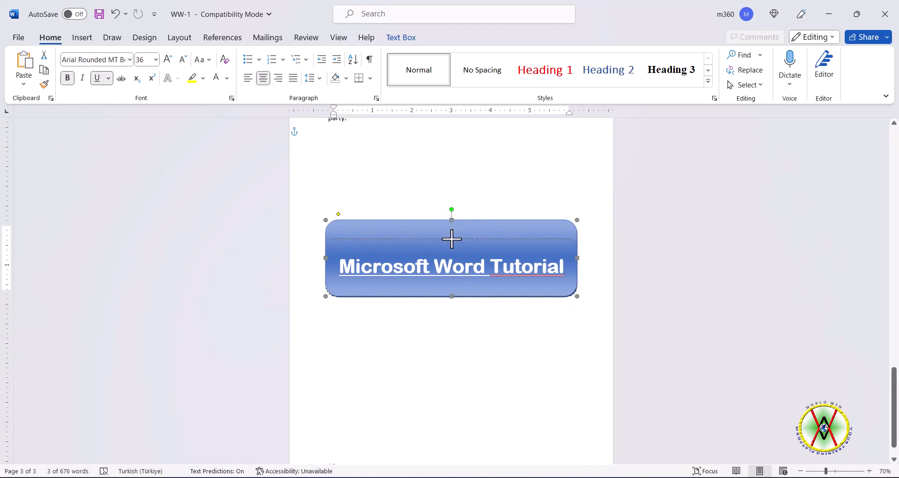
{"action": "left_click_drag", "start_coordinate": [452, 220], "coordinate": [451, 238]}
- Remove the blank line above the centered text and insert one blank line there again
{"action": "left_click", "coordinate": [347, 276]}
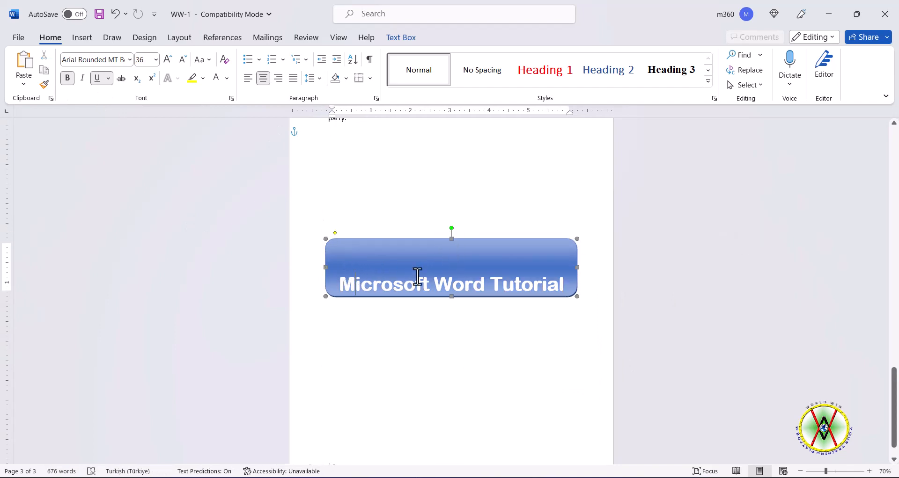
{"action": "key", "text": "Left"}
{"action": "key", "text": "BackSpace"}
{"action": "key", "text": "BackSpace"}
{"action": "left_click", "coordinate": [263, 80]}
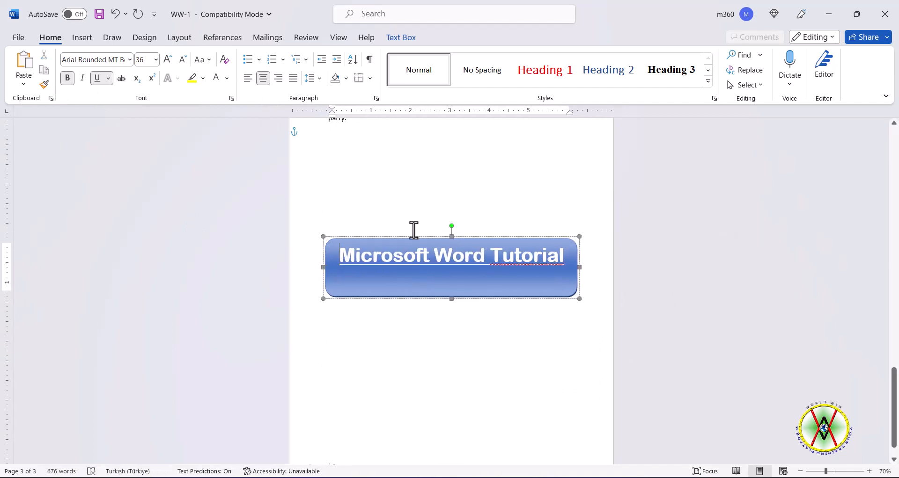
{"action": "key", "text": "Return"}
- Extend the rounded rectangle's lower edge downward so the text sits mid-height, and clear the selection
{"action": "left_click_drag", "start_coordinate": [452, 299], "coordinate": [453, 334]}
{"action": "left_click", "coordinate": [451, 327]}
{"action": "left_click", "coordinate": [451, 321]}
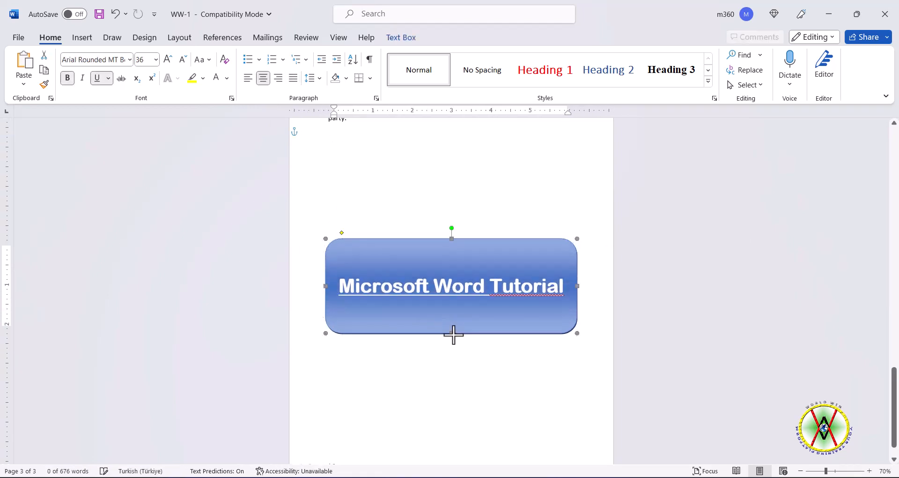
{"action": "left_click", "coordinate": [665, 333]}
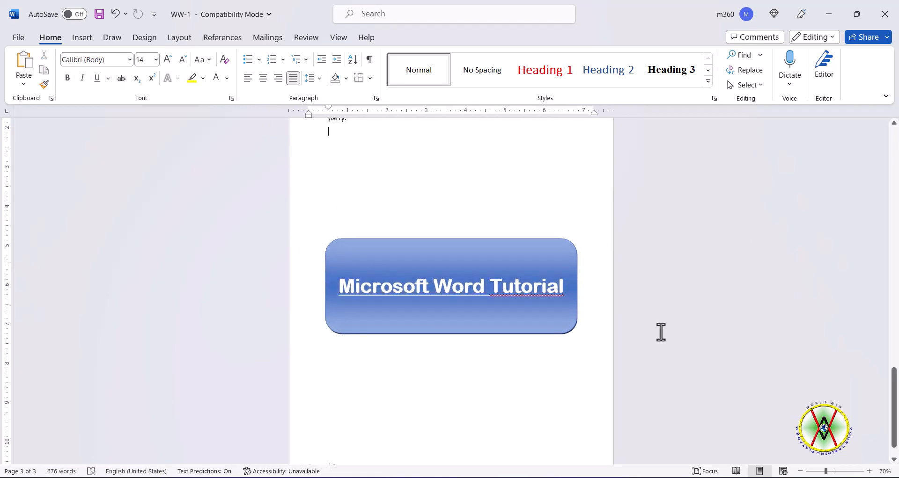
- Highlight the text in the rounded rectangle in yellow and remove the highlight again
{"action": "left_click_drag", "start_coordinate": [338, 276], "coordinate": [572, 323]}
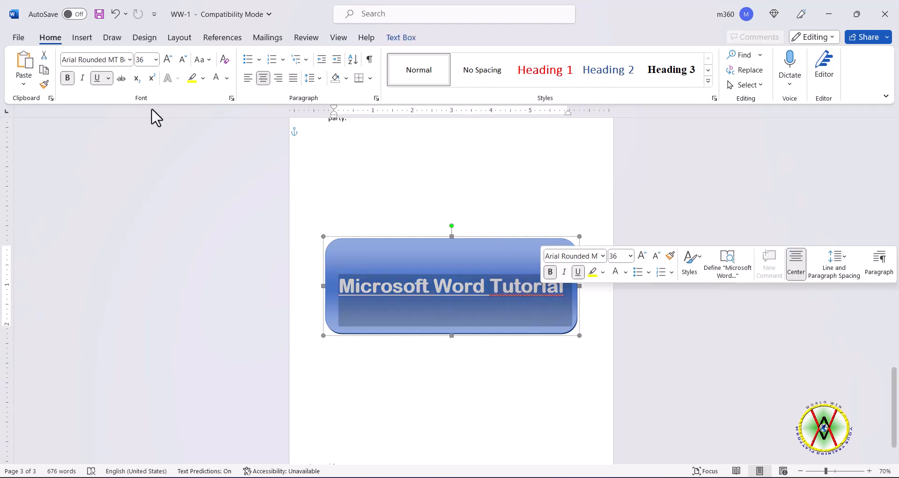
{"action": "left_click", "coordinate": [192, 78]}
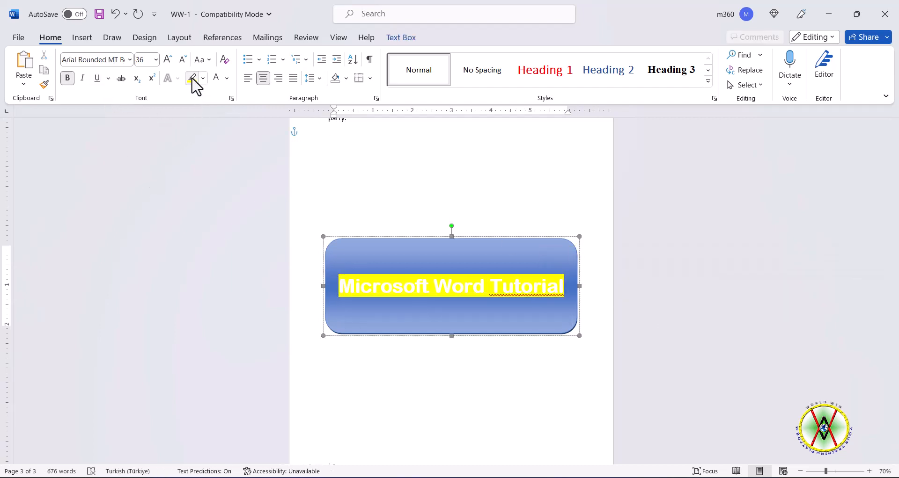
{"action": "left_click", "coordinate": [201, 79]}
{"action": "left_click", "coordinate": [208, 143]}
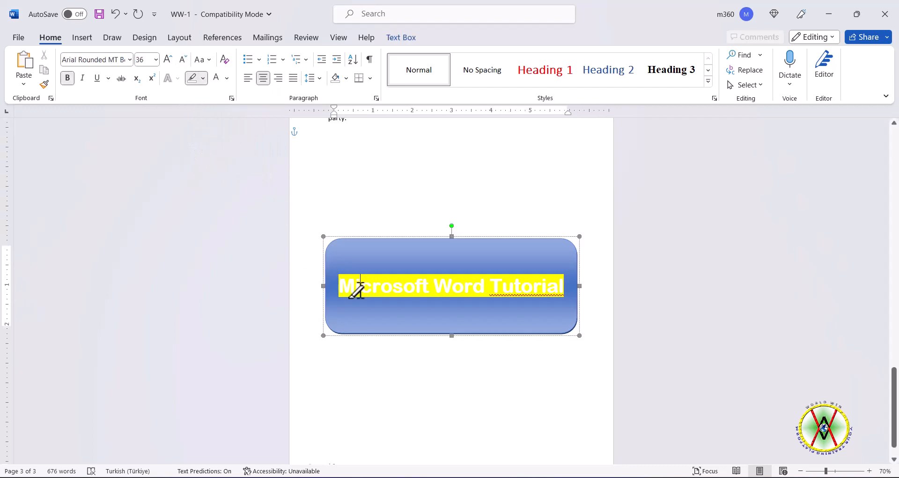
{"action": "left_click_drag", "start_coordinate": [346, 284], "coordinate": [534, 268]}
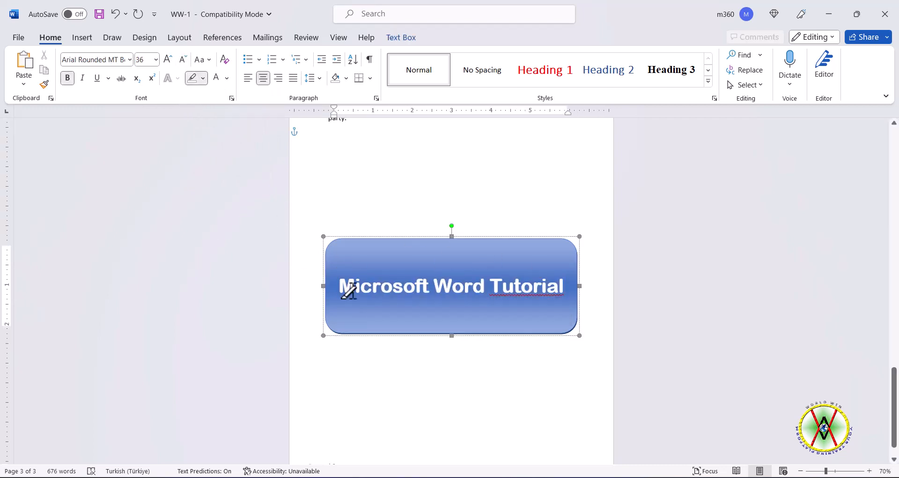
{"action": "key", "text": "Escape"}
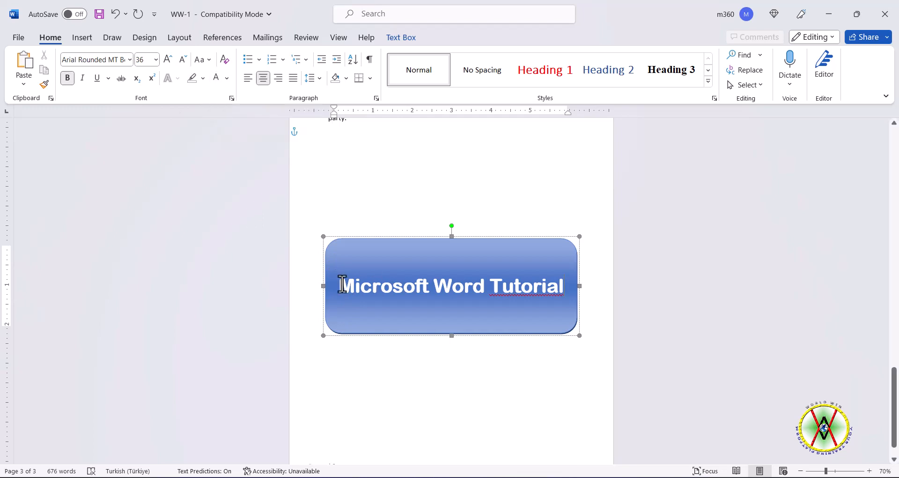
- Convert the text in the rounded rectangle to WordArt in the orange-yellow gradient style, keeping the Impact font
{"action": "left_click_drag", "start_coordinate": [342, 284], "coordinate": [567, 286]}
{"action": "scroll", "coordinate": [183, 70], "scroll_direction": "down", "scroll_amount": 1}
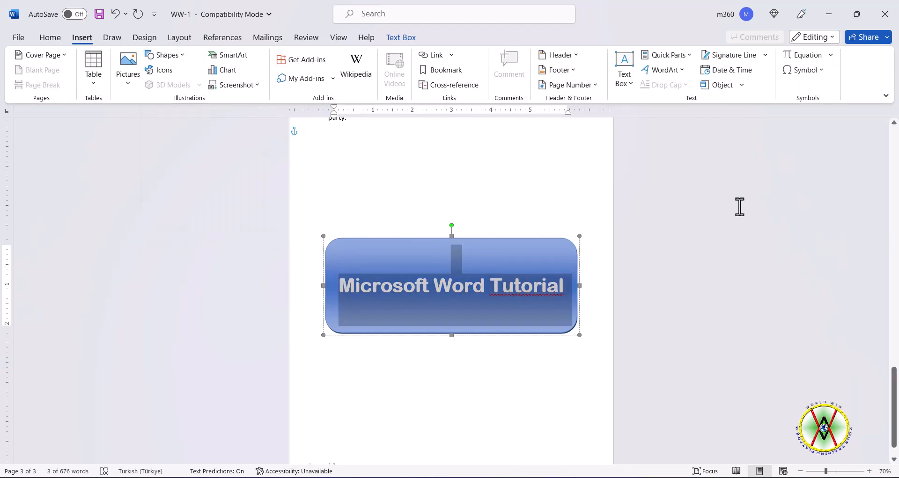
{"action": "left_click", "coordinate": [679, 71]}
{"action": "key", "text": "Escape"}
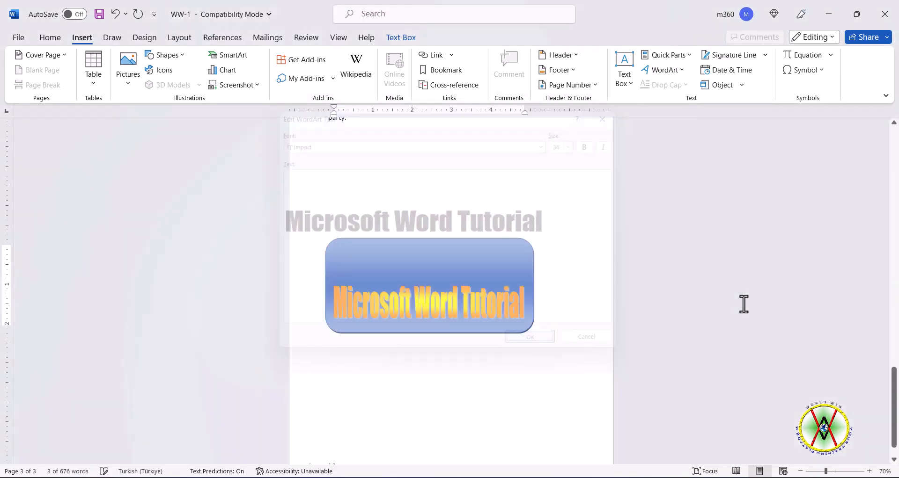
{"action": "key", "text": "Return"}
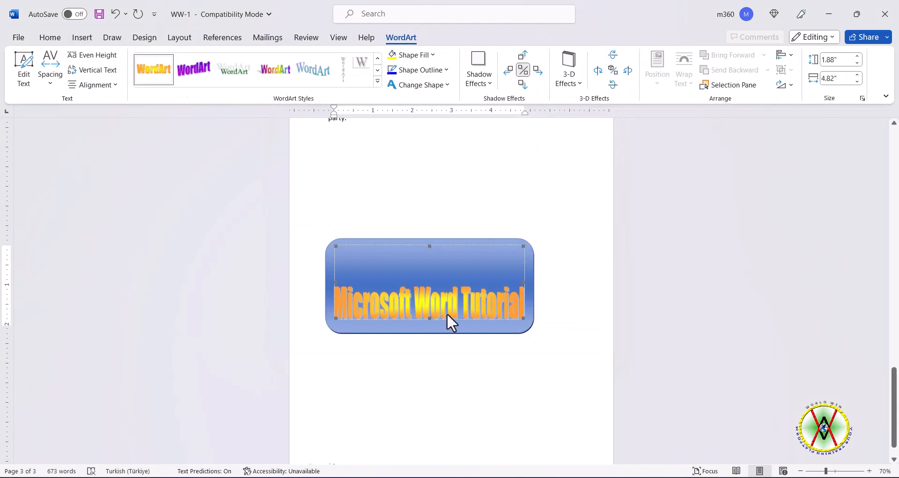
- Try several WordArt styles on the text and apply the solid black arched style
{"action": "left_click", "coordinate": [197, 73]}
{"action": "left_click", "coordinate": [233, 73]}
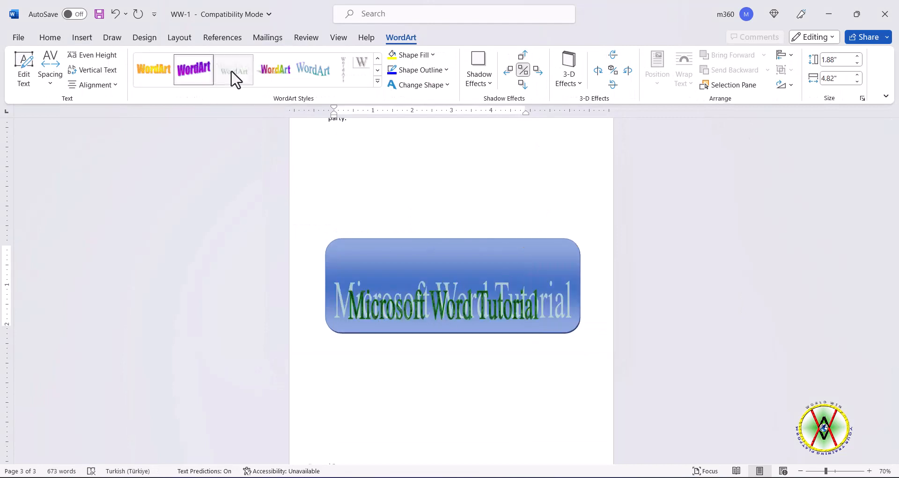
{"action": "left_click", "coordinate": [273, 74]}
{"action": "left_click", "coordinate": [322, 75]}
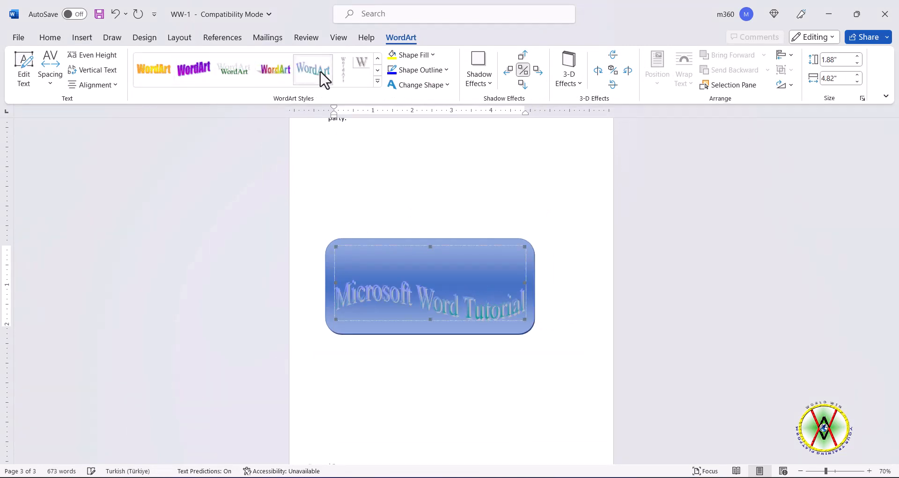
{"action": "left_click", "coordinate": [377, 82]}
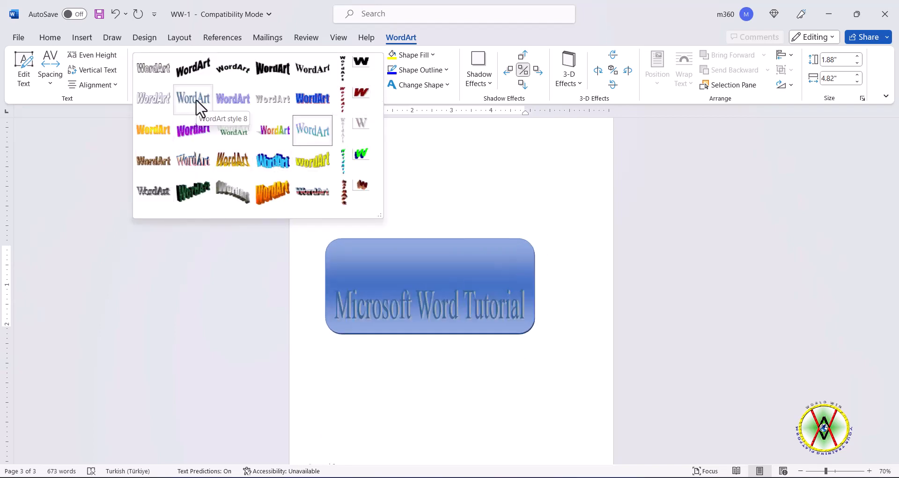
{"action": "left_click", "coordinate": [233, 81]}
- Shorten the rounded rectangle by raising its lower edge to just below the arched text, and fill the WordArt with orange
{"action": "left_click", "coordinate": [431, 332]}
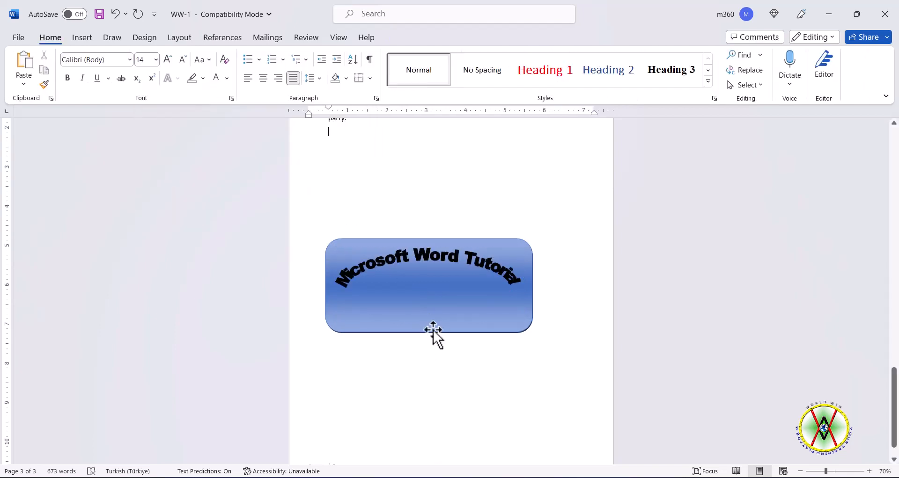
{"action": "left_click_drag", "start_coordinate": [429, 293], "coordinate": [428, 293]}
{"action": "left_click", "coordinate": [434, 255]}
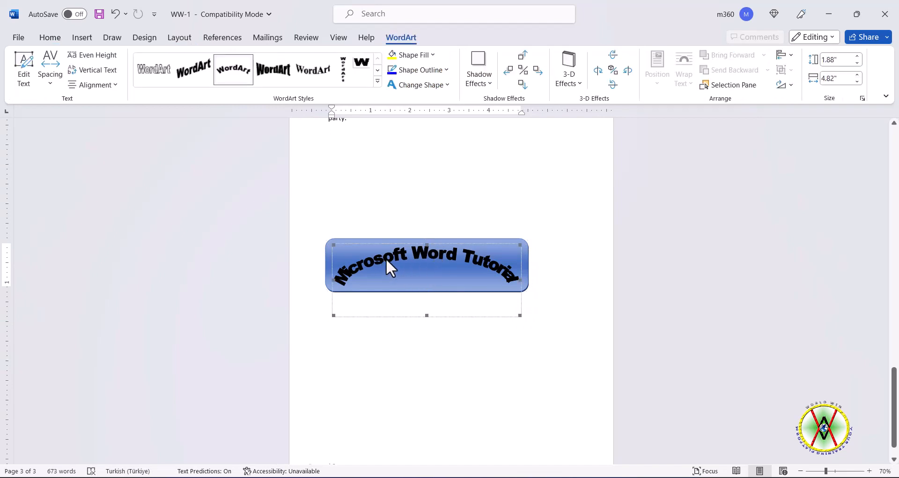
{"action": "left_click", "coordinate": [412, 55]}
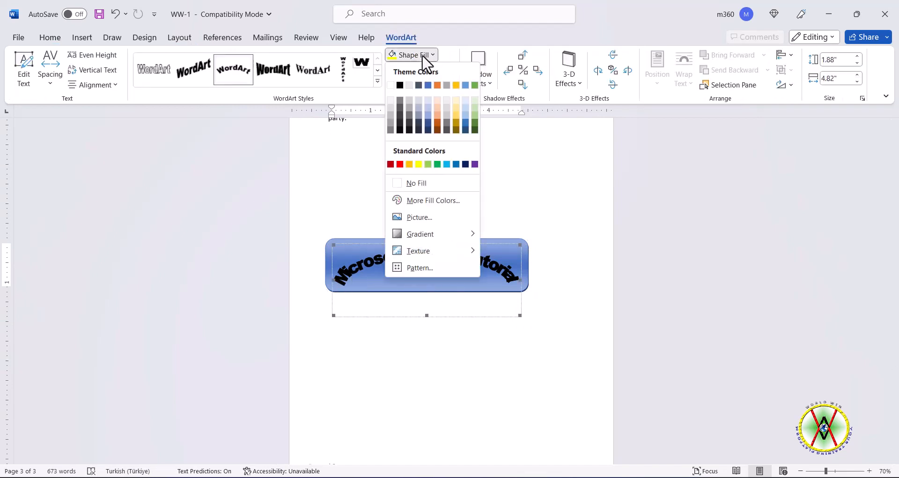
{"action": "left_click", "coordinate": [437, 85]}
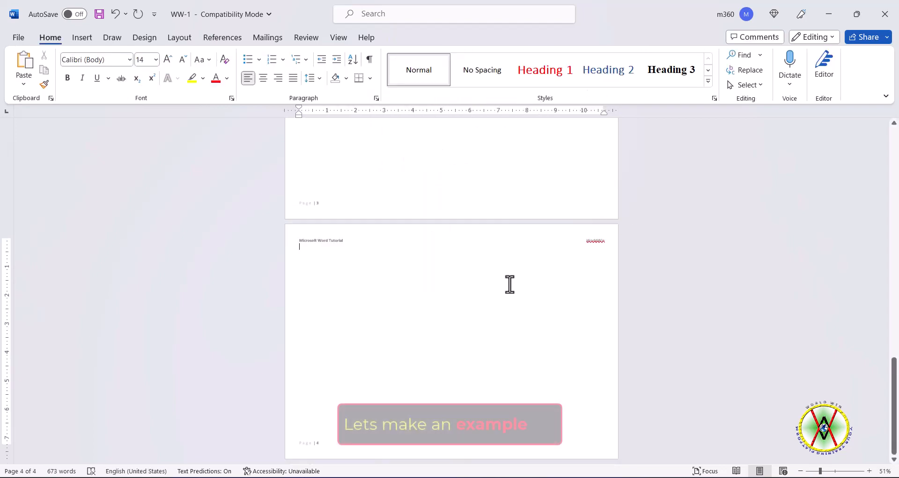
- Turn off line numbering for the text on the document's first page
{"action": "scroll", "coordinate": [400, 219], "scroll_direction": "up", "scroll_amount": 10}
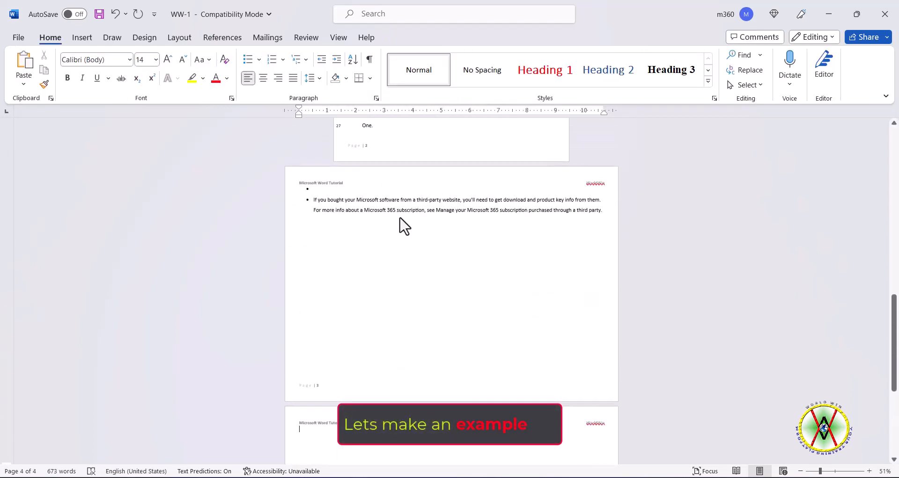
{"action": "scroll", "coordinate": [400, 218], "scroll_direction": "up", "scroll_amount": 10}
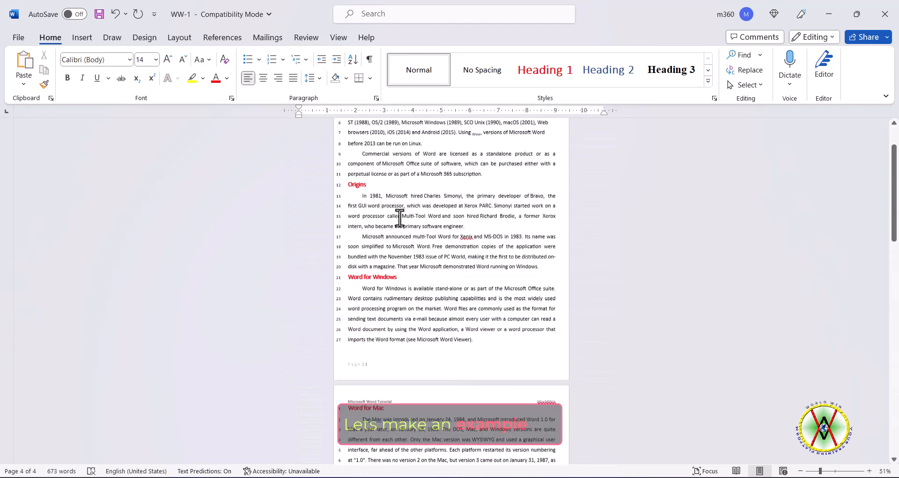
{"action": "left_click", "coordinate": [869, 471]}
{"action": "left_click", "coordinate": [869, 472]}
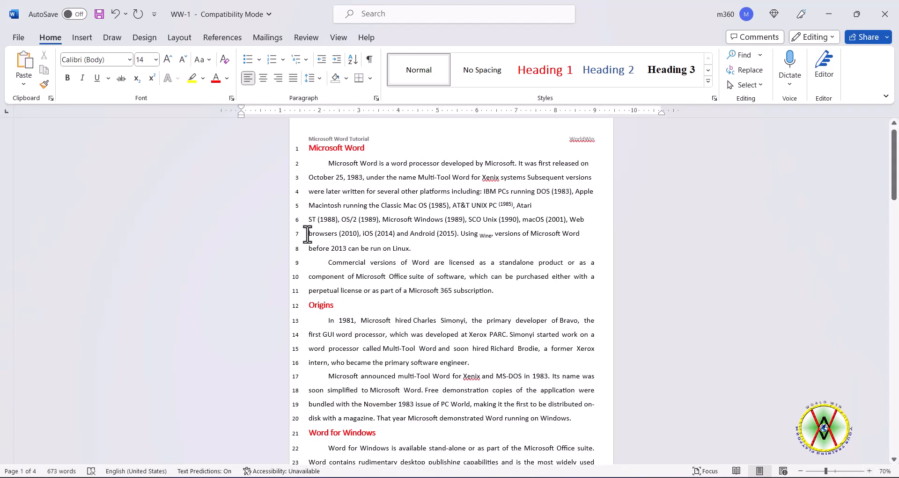
{"action": "left_click", "coordinate": [179, 38]}
{"action": "left_click", "coordinate": [321, 174]}
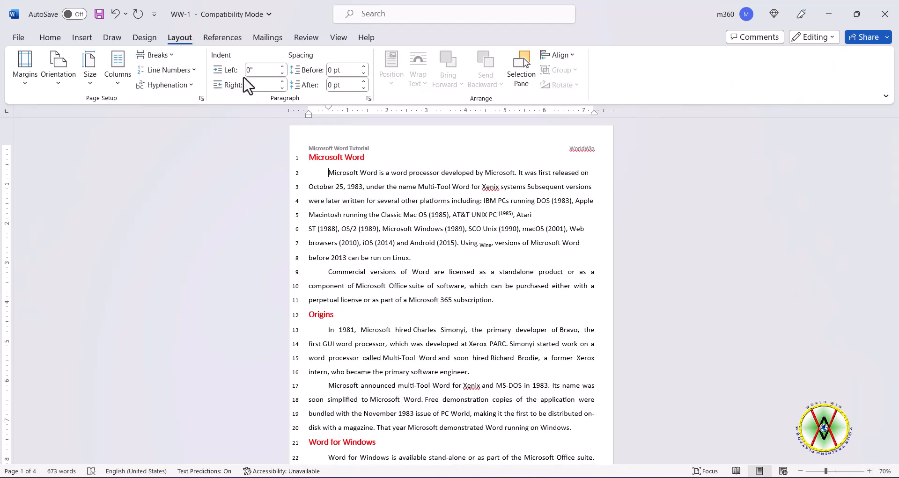
{"action": "left_click", "coordinate": [179, 69]}
{"action": "left_click", "coordinate": [166, 88]}
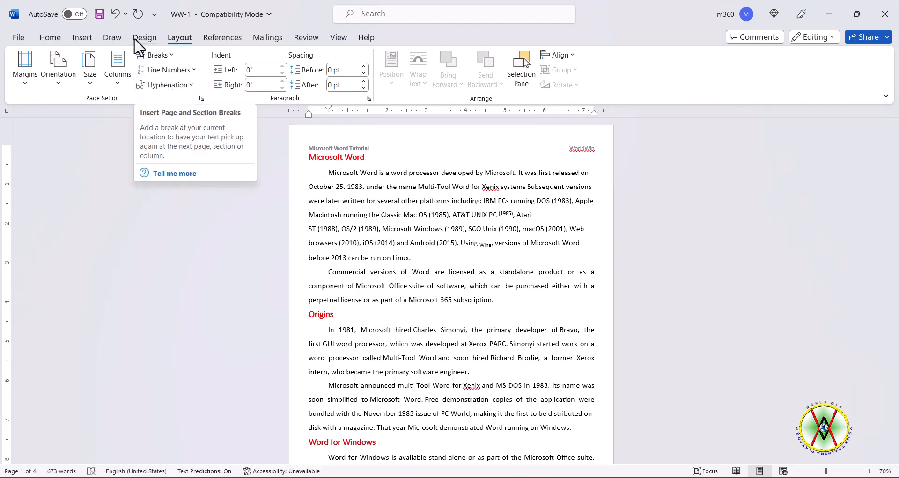
- Draw a rounded rectangle about 1.66" wide and 0.29" high over the "Microsoft Word" heading
{"action": "left_click", "coordinate": [82, 37]}
{"action": "left_click", "coordinate": [178, 55]}
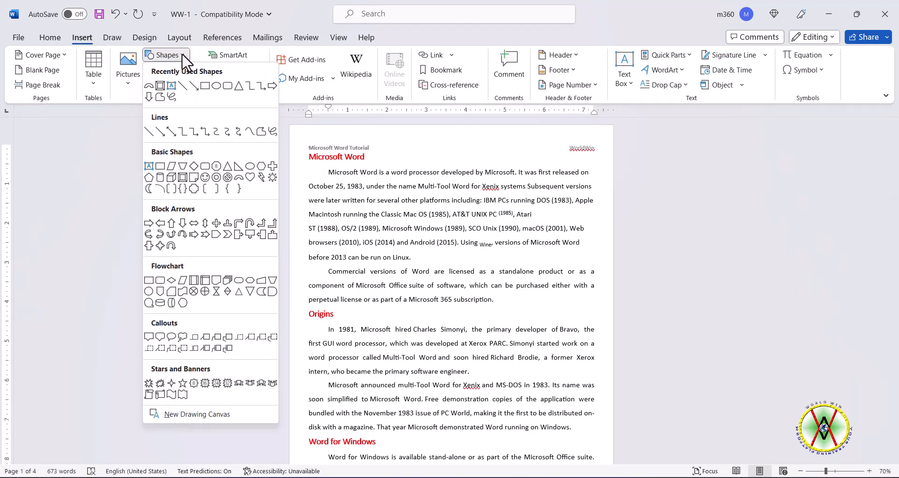
{"action": "left_click", "coordinate": [218, 87]}
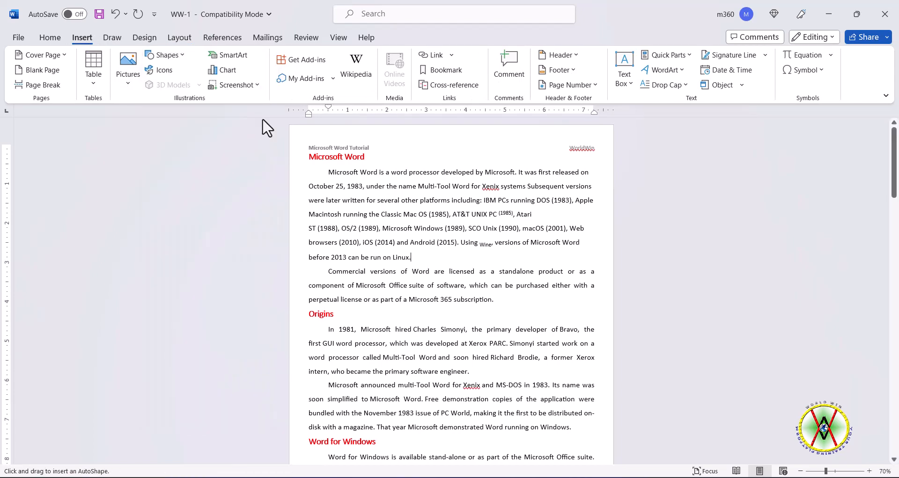
{"action": "left_click_drag", "start_coordinate": [303, 152], "coordinate": [380, 162]}
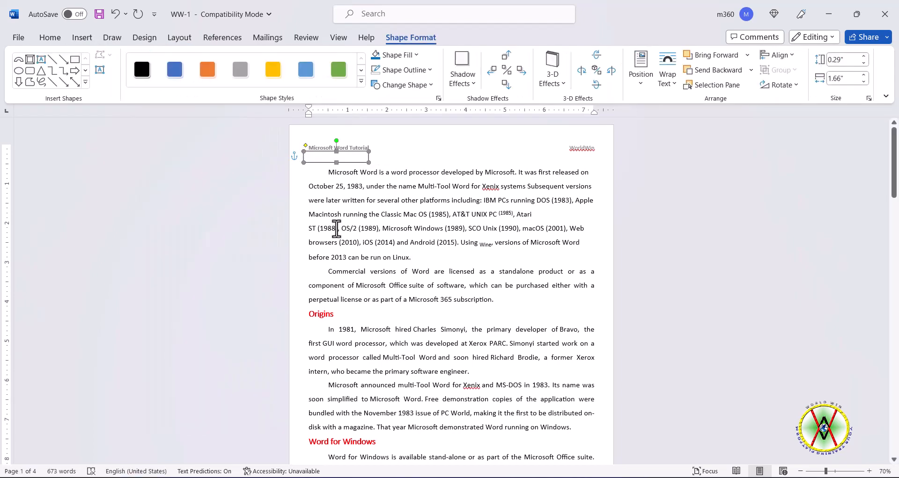
- Send the small rounded rectangle behind the heading text and deselect it
{"action": "left_click", "coordinate": [751, 69]}
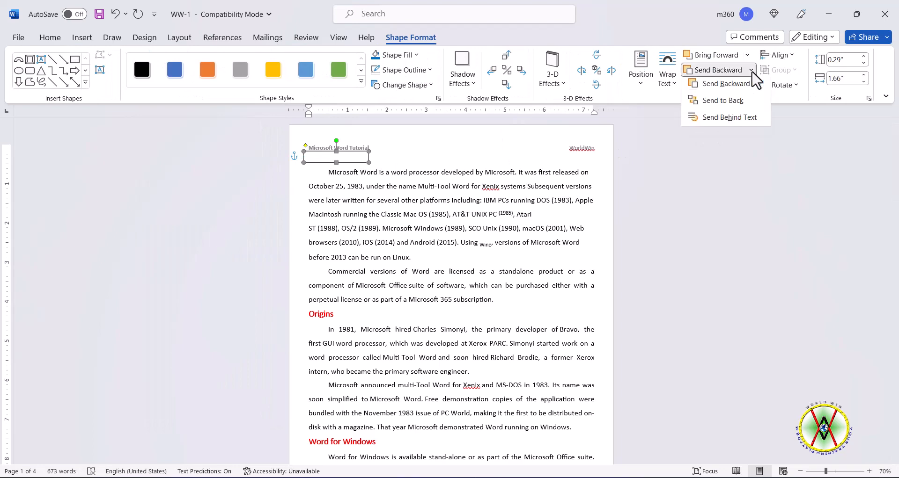
{"action": "left_click", "coordinate": [721, 120]}
{"action": "left_click", "coordinate": [228, 195]}
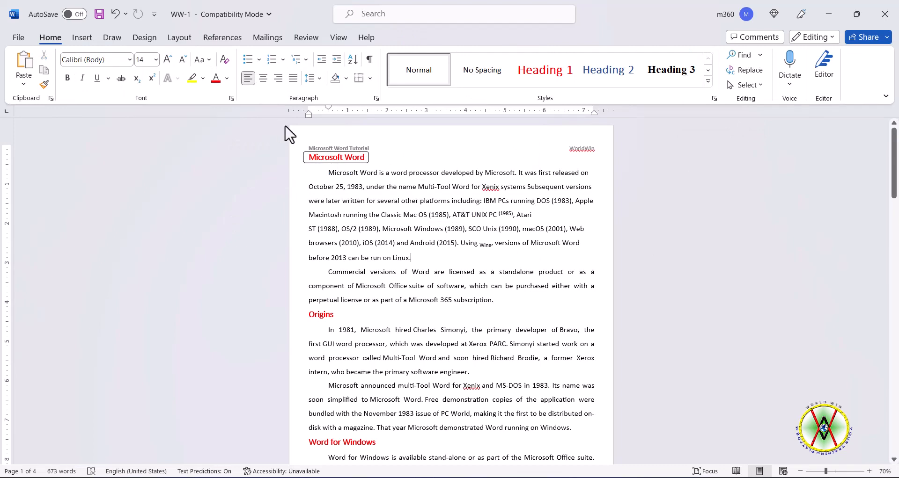
- Draw a rectangle about 7.39" wide and 2.42" high over the first paragraph below the "Microsoft Word" heading
{"action": "left_click", "coordinate": [82, 37]}
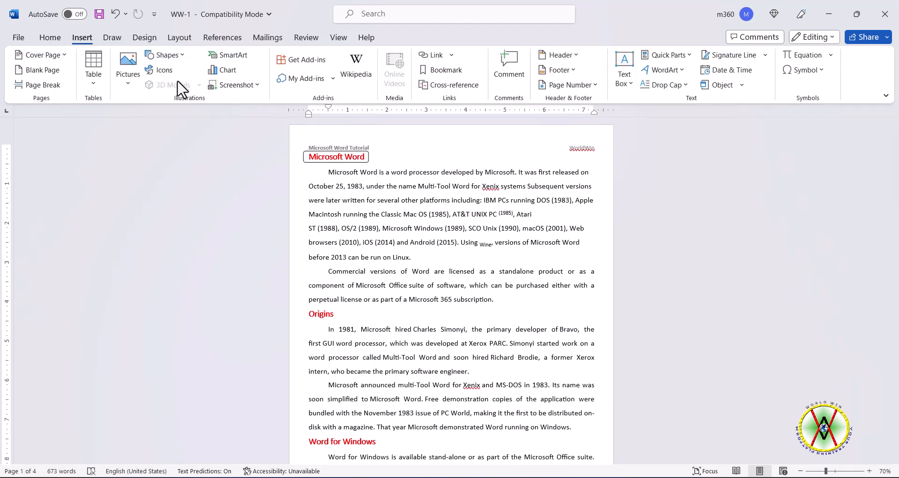
{"action": "left_click", "coordinate": [186, 56]}
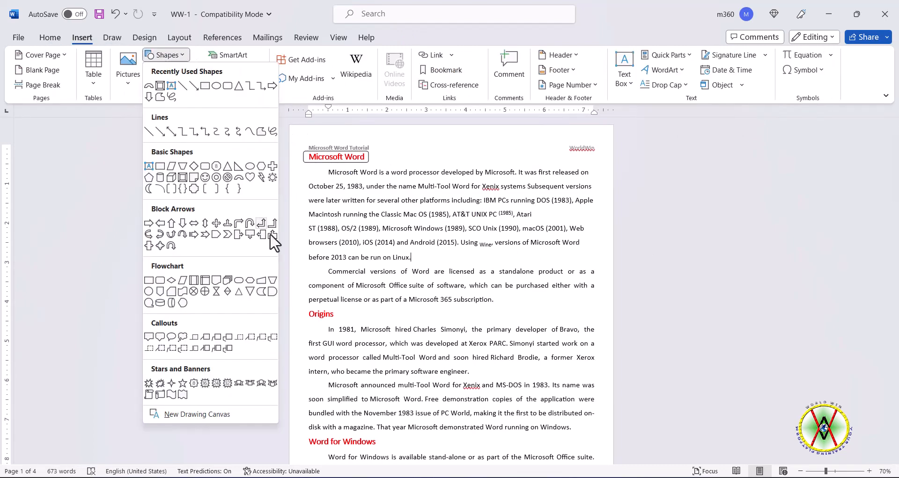
{"action": "left_click", "coordinate": [206, 86]}
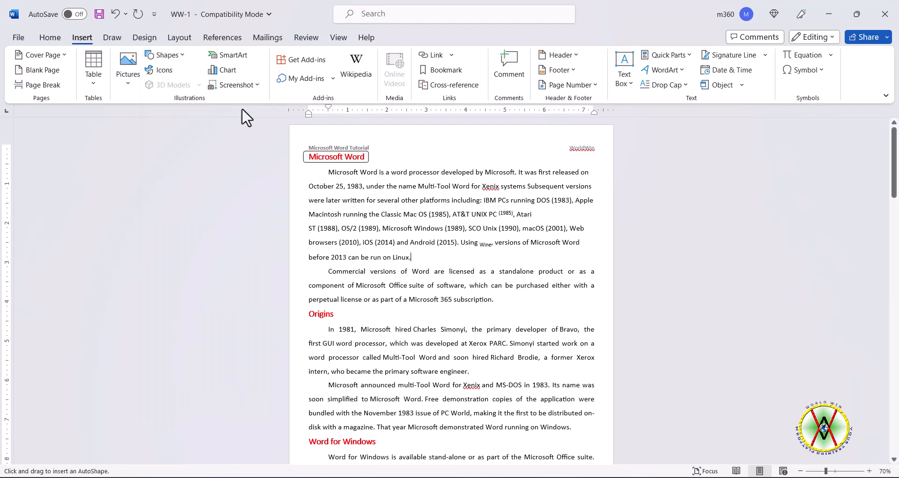
{"action": "left_click_drag", "start_coordinate": [304, 167], "coordinate": [595, 262]}
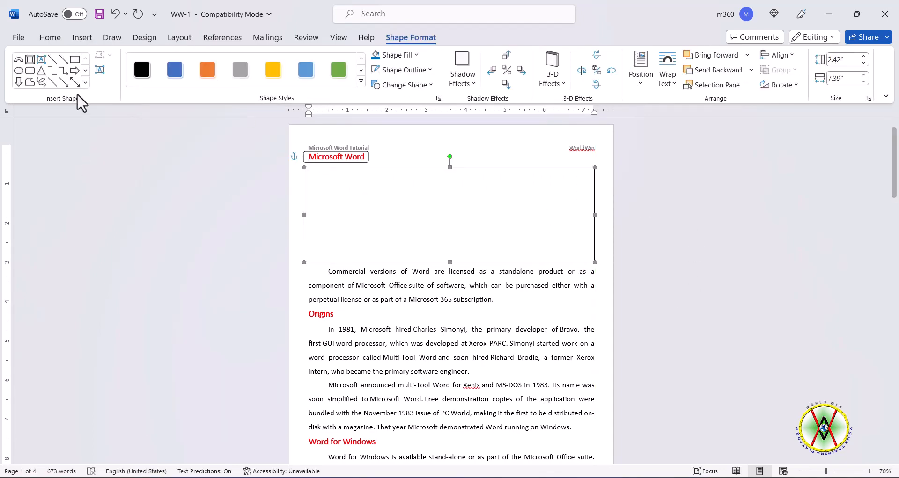
- Apply the solid gray shape style to the large rectangle and send it behind the text
{"action": "left_click", "coordinate": [239, 70]}
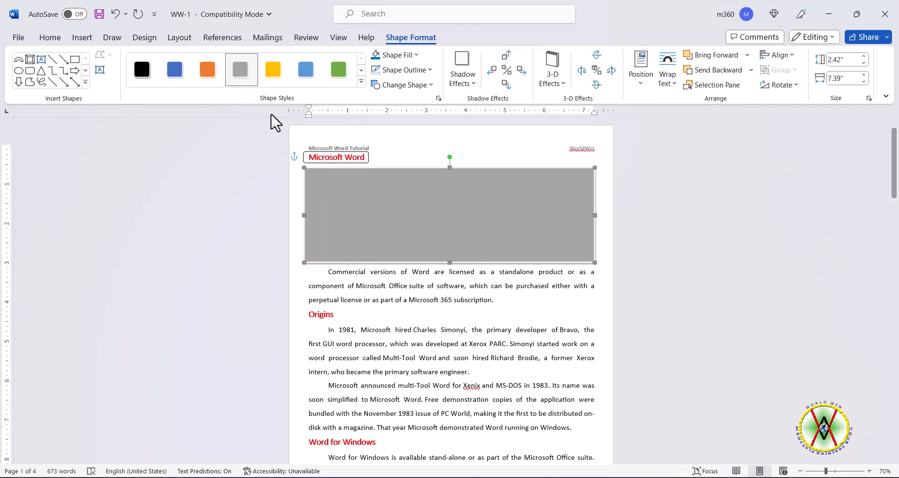
{"action": "left_click", "coordinate": [751, 70]}
{"action": "left_click", "coordinate": [744, 128]}
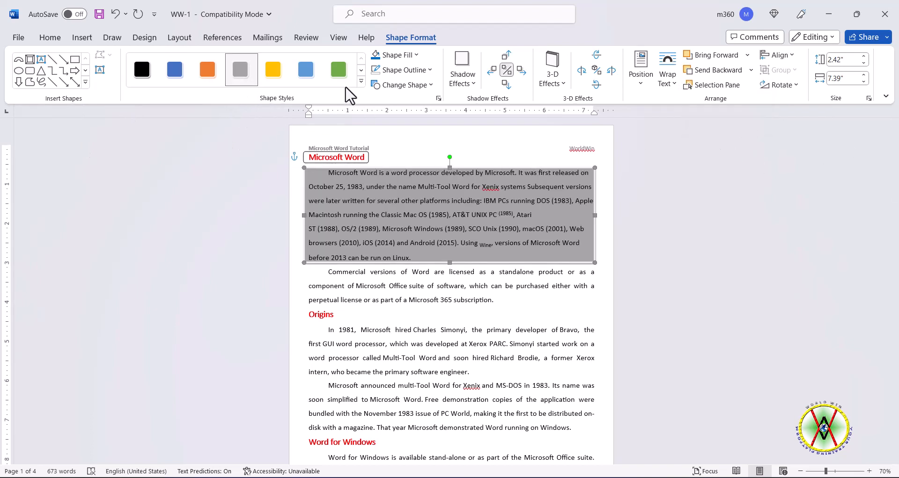
- Set the gray rectangle's outline to the standard green color
{"action": "left_click", "coordinate": [430, 71]}
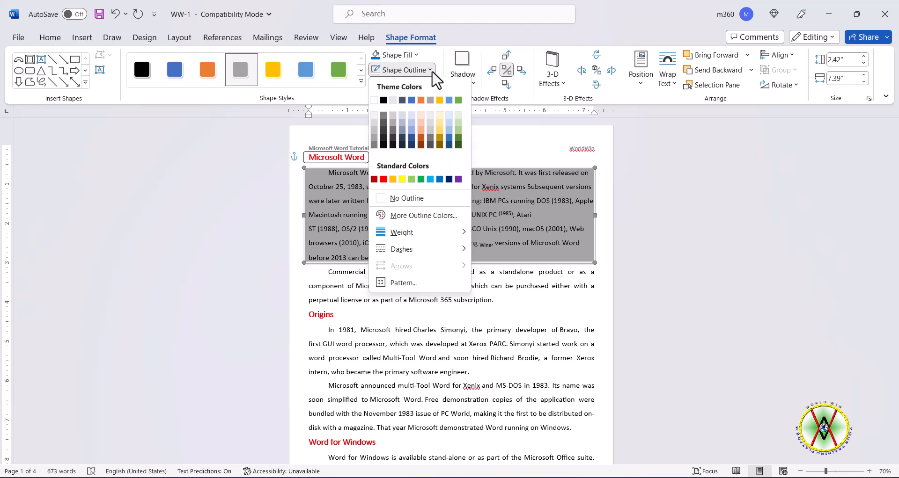
{"action": "left_click", "coordinate": [421, 179]}
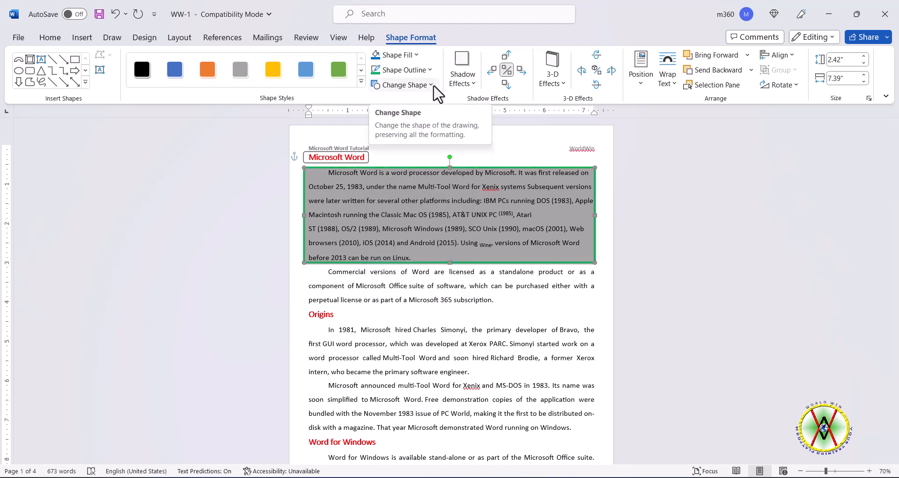
{"action": "left_click", "coordinate": [430, 85]}
{"action": "left_click", "coordinate": [429, 86]}
- Apply the Small confetti pattern to the outline of the gray rectangle behind the first paragraph
{"action": "left_click", "coordinate": [429, 70]}
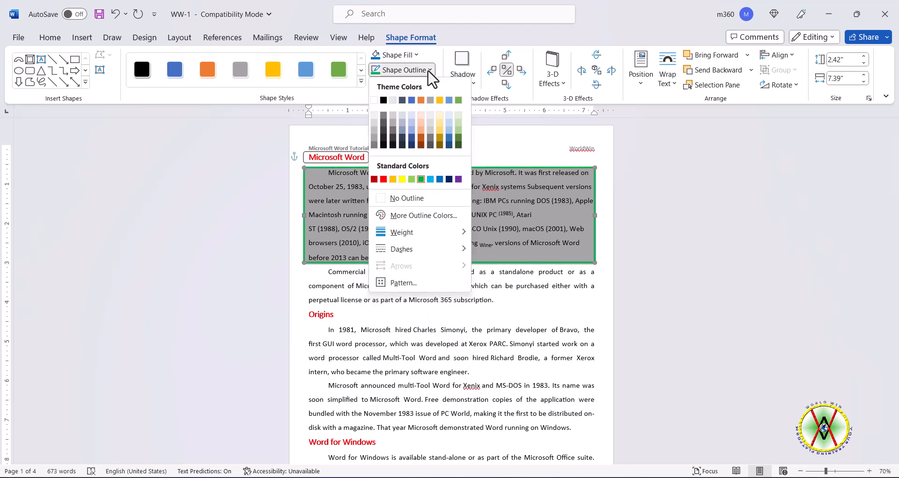
{"action": "left_click", "coordinate": [450, 283]}
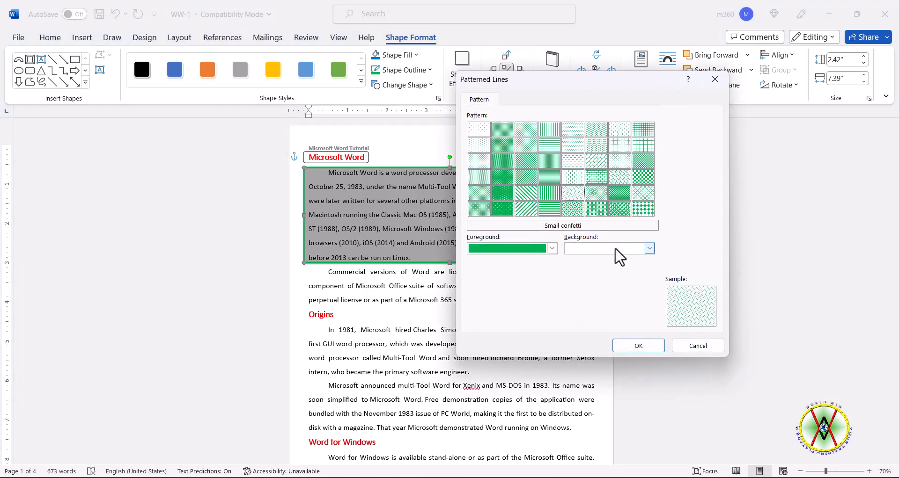
{"action": "left_click", "coordinate": [638, 346]}
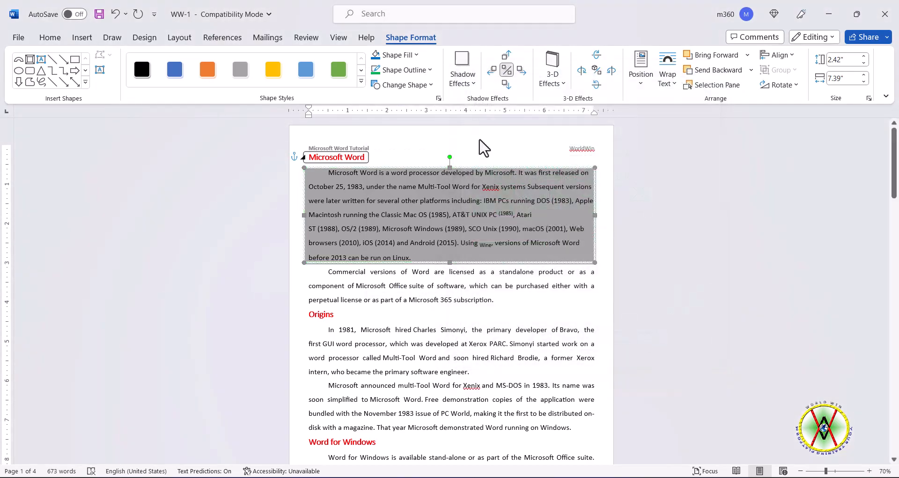
- Fill the rectangle behind the first paragraph with the light blue water droplets texture
{"action": "left_click", "coordinate": [415, 55]}
{"action": "mouse_move", "coordinate": [414, 252]}
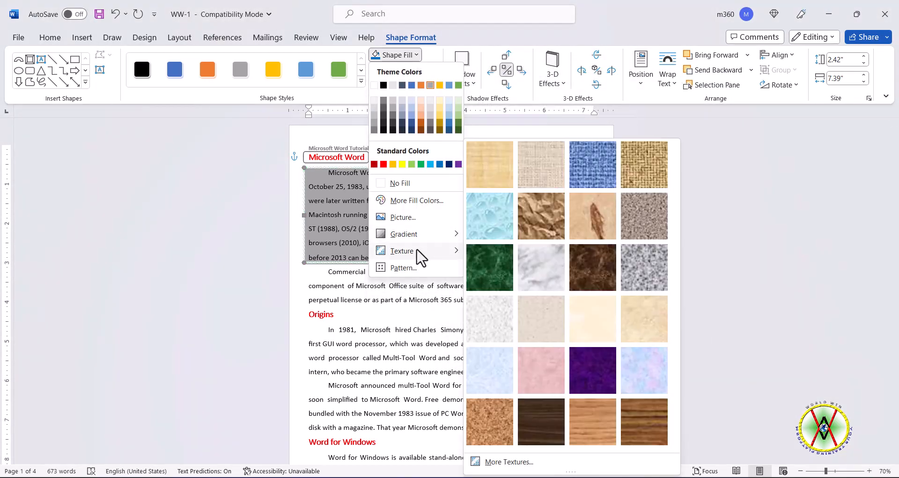
{"action": "left_click", "coordinate": [511, 238]}
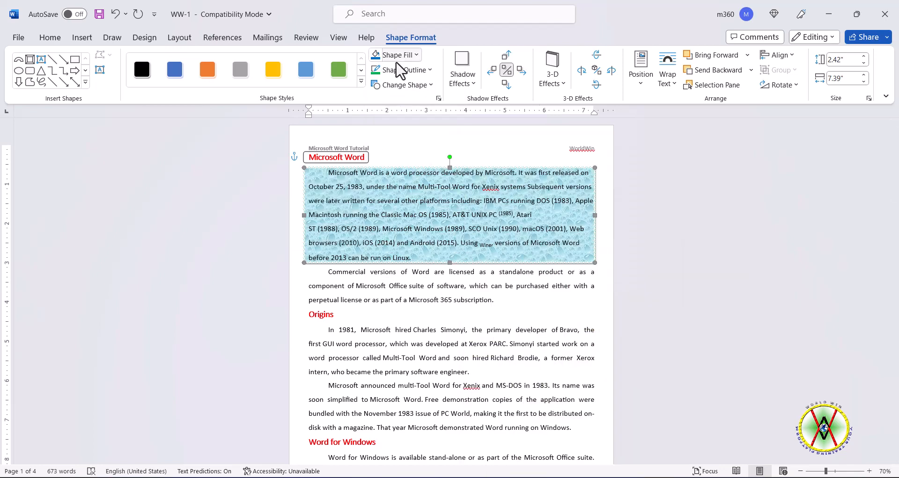
- Fill the rectangle behind the first paragraph with the Large confetti pattern in gray on white
{"action": "left_click", "coordinate": [415, 55]}
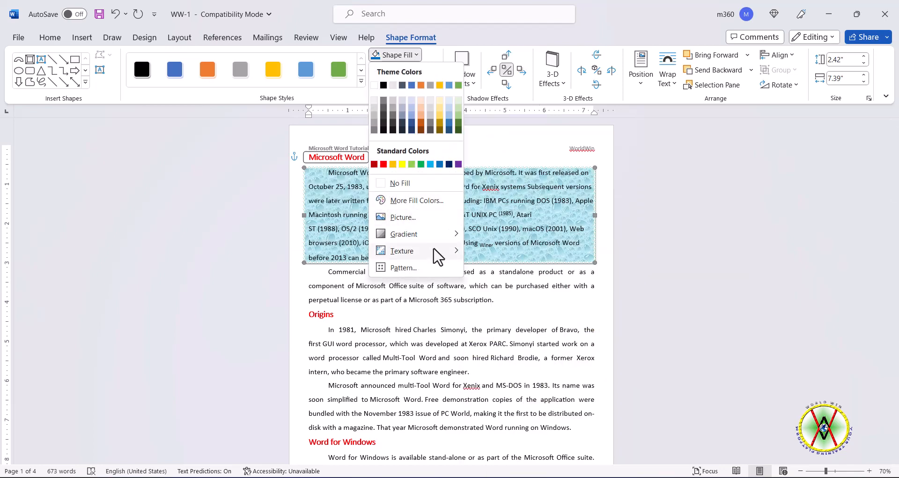
{"action": "left_click", "coordinate": [431, 269]}
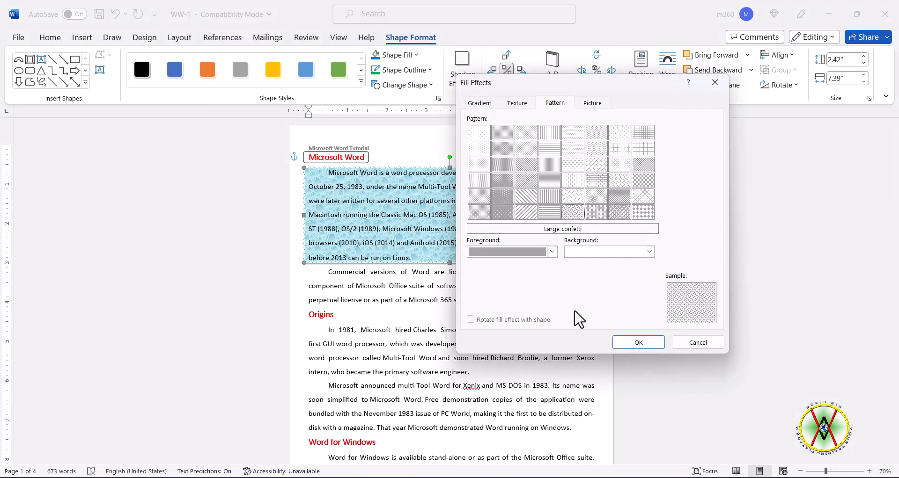
{"action": "key", "text": "Return"}
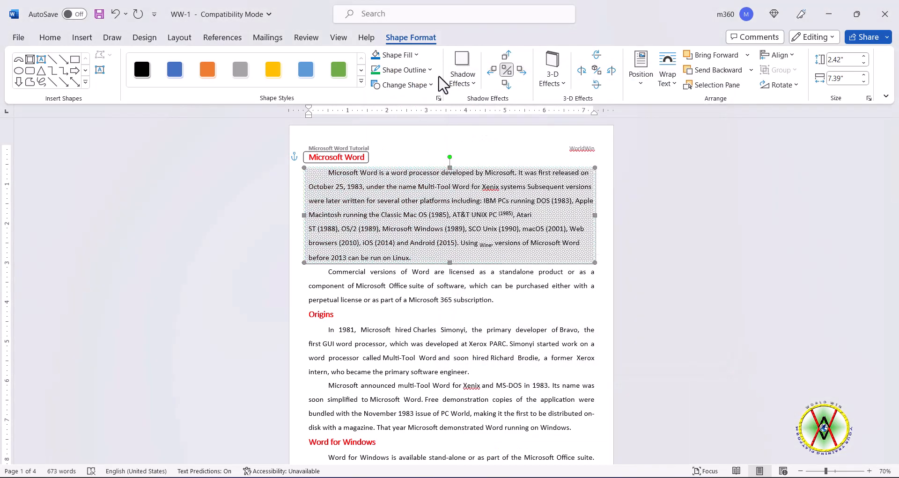
- Fill the rectangle behind the first paragraph with the mottled lilac-and-blue texture and deselect it
{"action": "left_click", "coordinate": [394, 55]}
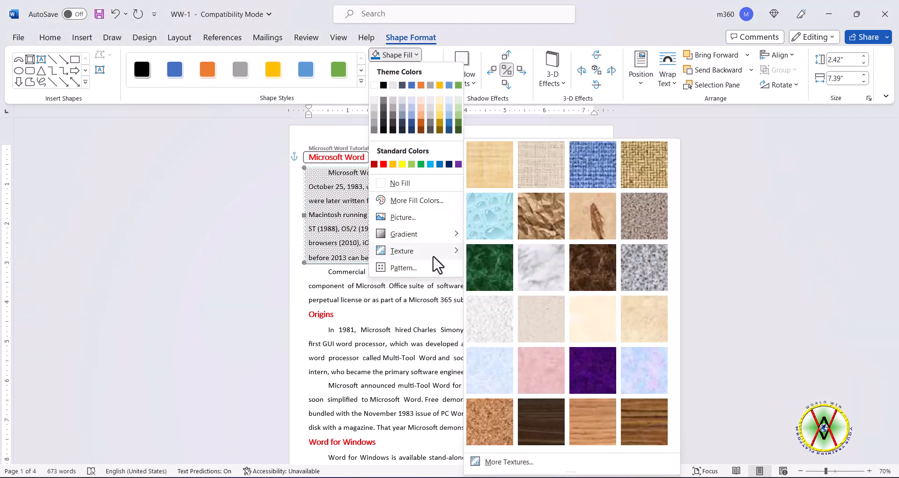
{"action": "left_click", "coordinate": [638, 372]}
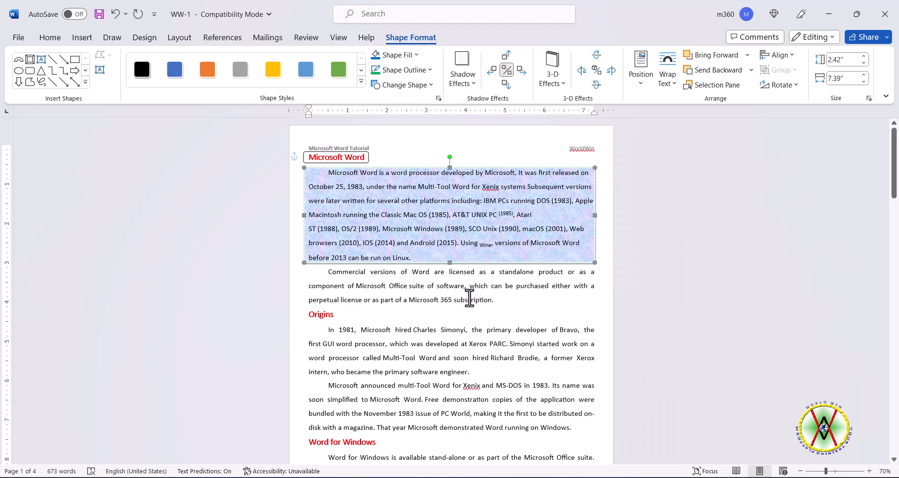
{"action": "left_click", "coordinate": [469, 299]}
- Set the outline of the first paragraph's rectangle to standard blue with a heavier line weight, and deselect the shape
{"action": "left_click", "coordinate": [586, 262]}
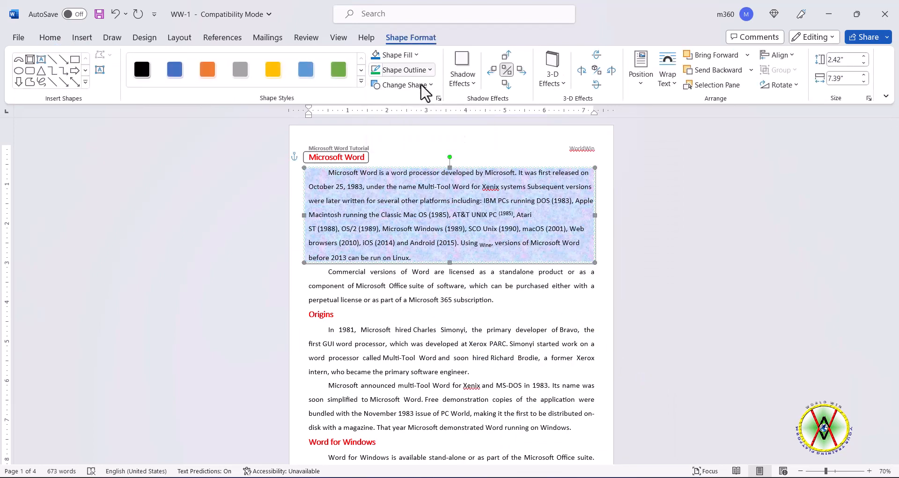
{"action": "left_click", "coordinate": [429, 71]}
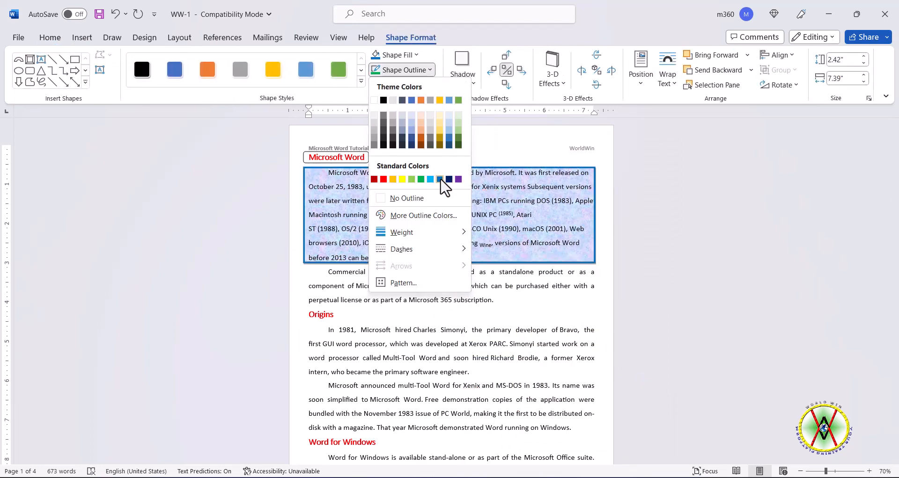
{"action": "left_click", "coordinate": [440, 180]}
{"action": "left_click", "coordinate": [429, 71]}
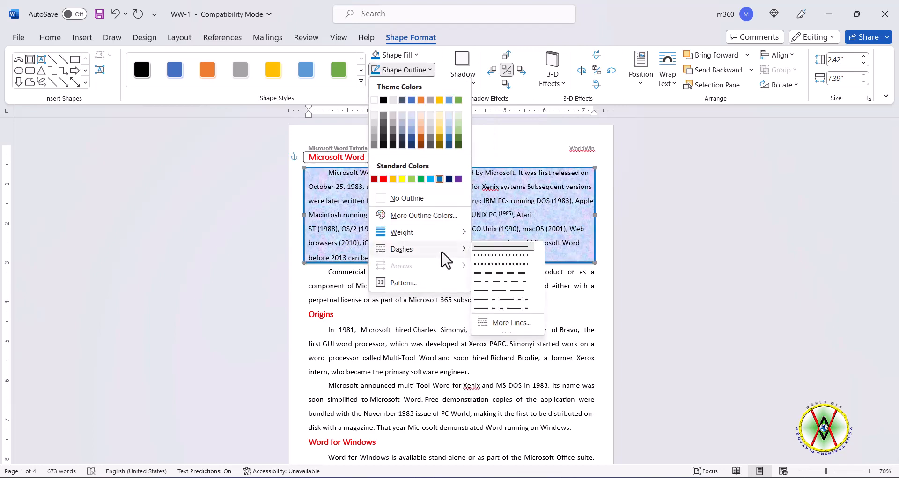
{"action": "mouse_move", "coordinate": [455, 239]}
{"action": "left_click", "coordinate": [533, 338]}
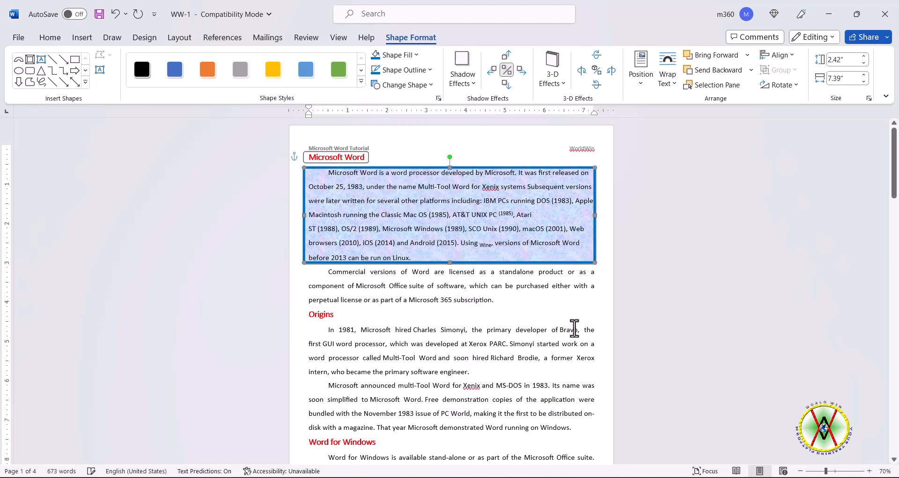
{"action": "left_click", "coordinate": [482, 316]}
- Draw a bevel shape about 7.42" wide and 1.13" high over the "Commercial versions of Word" paragraph
{"action": "left_click", "coordinate": [82, 37]}
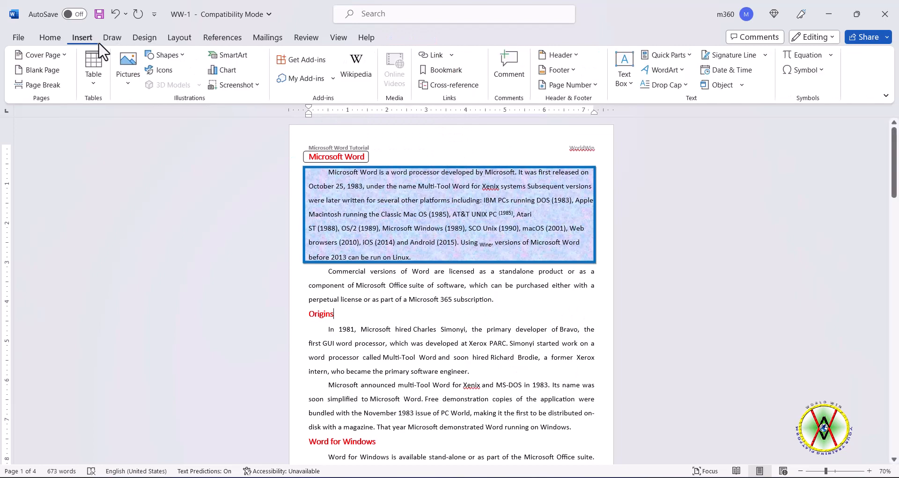
{"action": "left_click", "coordinate": [182, 55]}
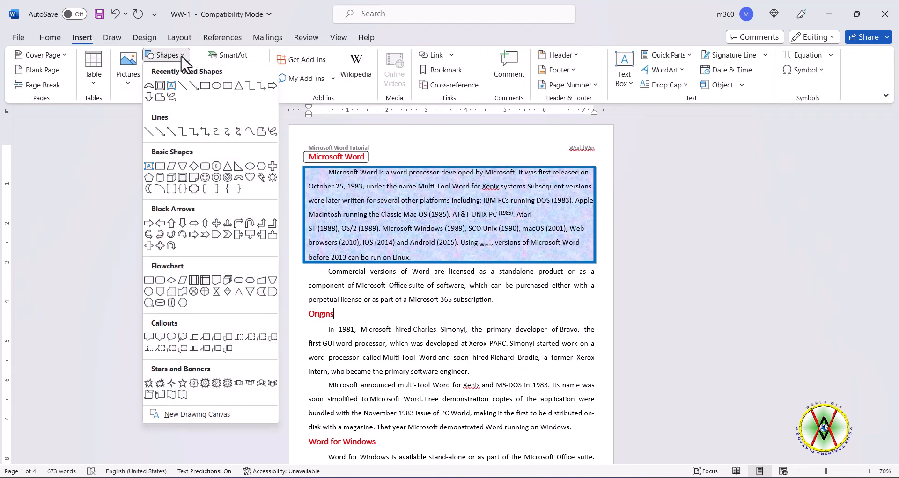
{"action": "left_click", "coordinate": [160, 86]}
{"action": "left_click_drag", "start_coordinate": [304, 267], "coordinate": [602, 309]}
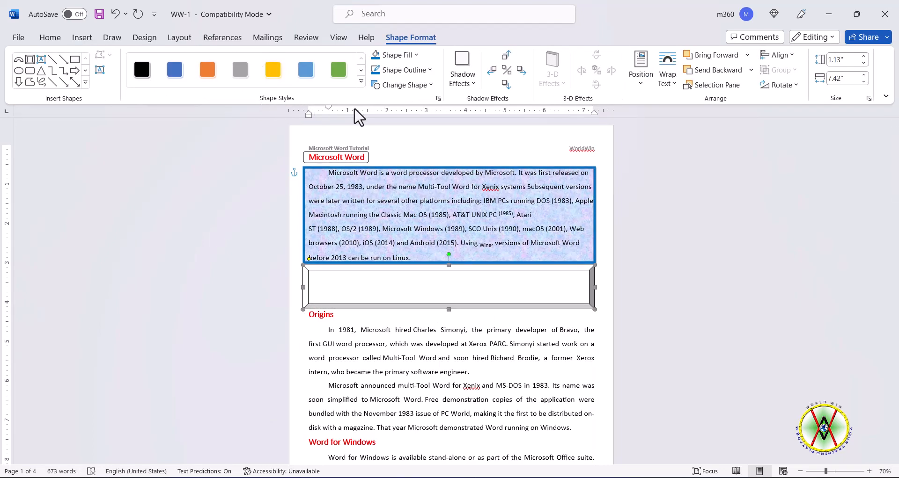
- Send the bevel shape behind the text and enlarge it evenly around its center to about 7.82" wide and 1.3" high
{"action": "left_click", "coordinate": [746, 56]}
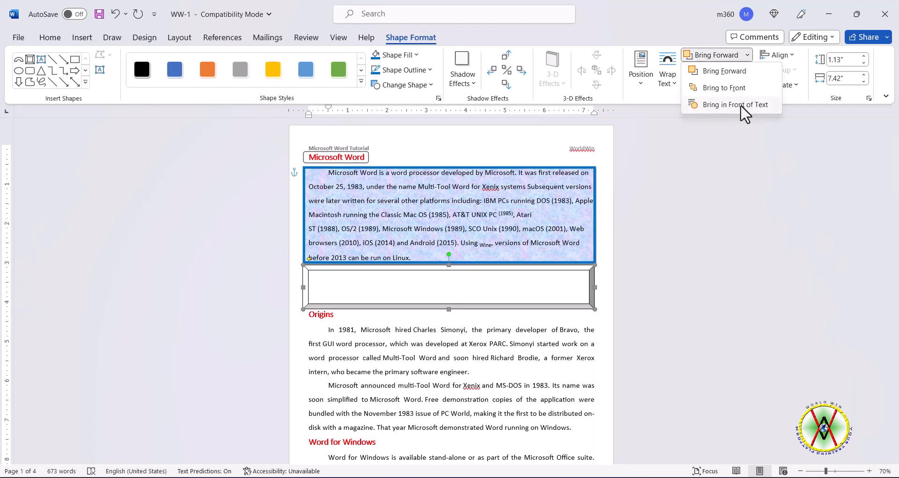
{"action": "left_click", "coordinate": [739, 105]}
{"action": "left_click", "coordinate": [751, 70]}
{"action": "left_click", "coordinate": [751, 84]}
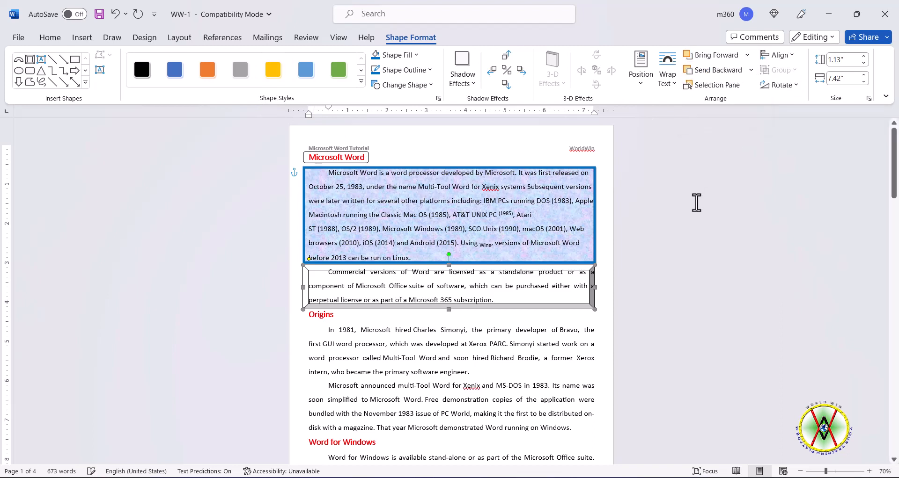
{"action": "left_click_drag", "start_coordinate": [596, 285], "coordinate": [603, 287]}
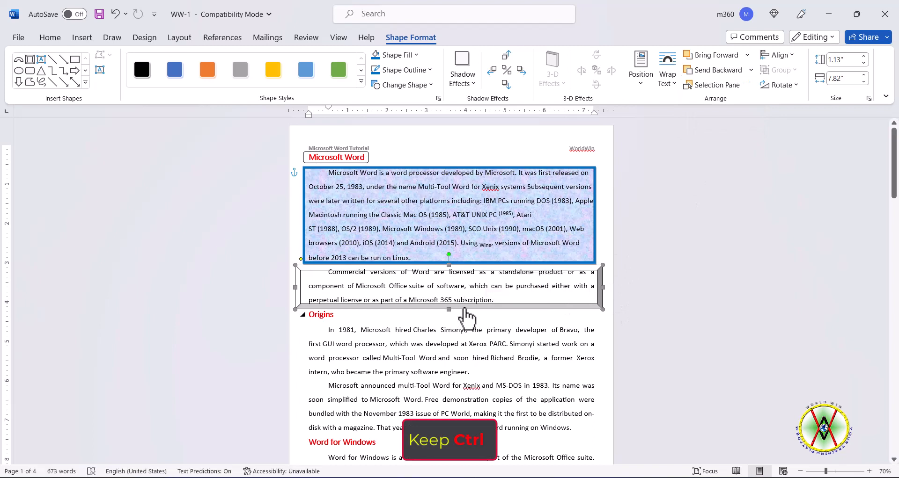
{"action": "left_click_drag", "start_coordinate": [448, 314], "coordinate": [448, 317]}
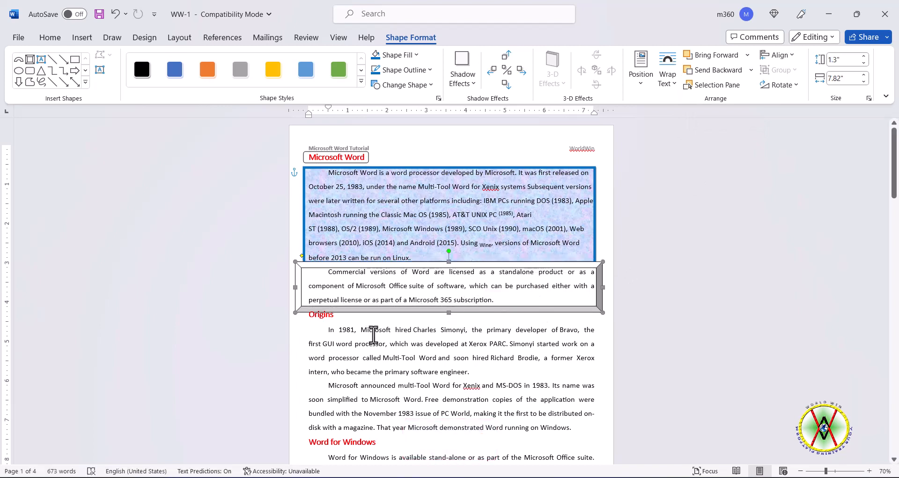
- Insert a blank line above the "Origins" heading
{"action": "left_click", "coordinate": [496, 318]}
{"action": "key", "text": "Home"}
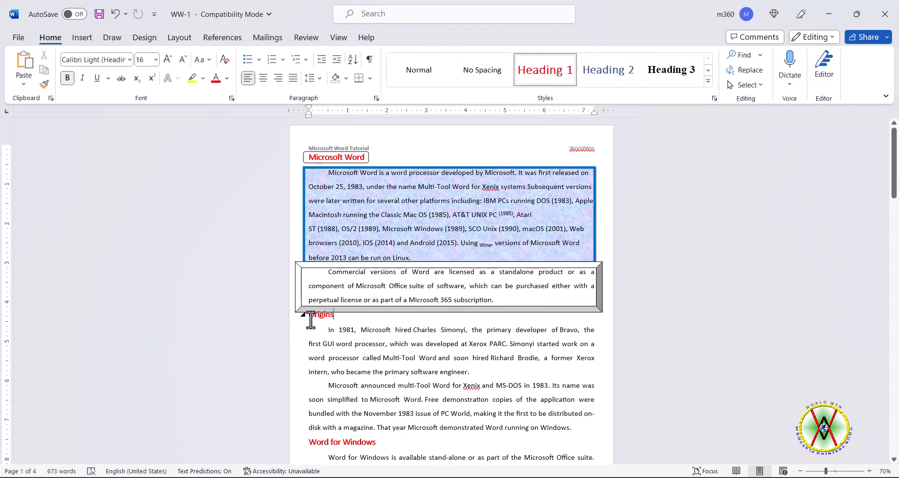
{"action": "key", "text": "Return"}
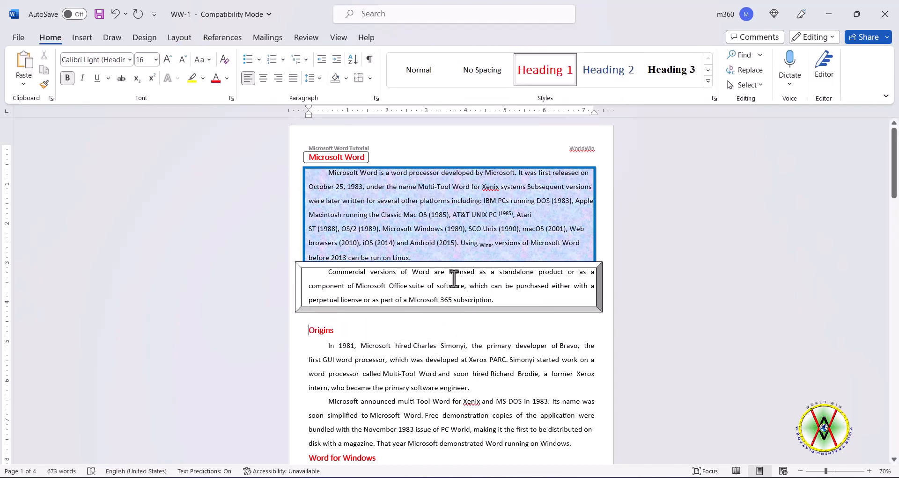
- Apply the Diagonal Gradient - Accent 6 style to the bevel shape and set its outline to black
{"action": "left_click", "coordinate": [517, 304]}
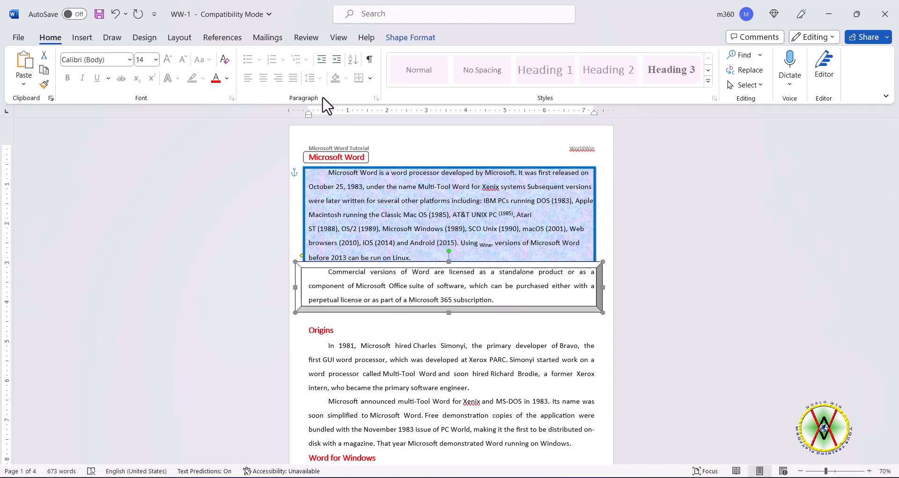
{"action": "left_click", "coordinate": [468, 319]}
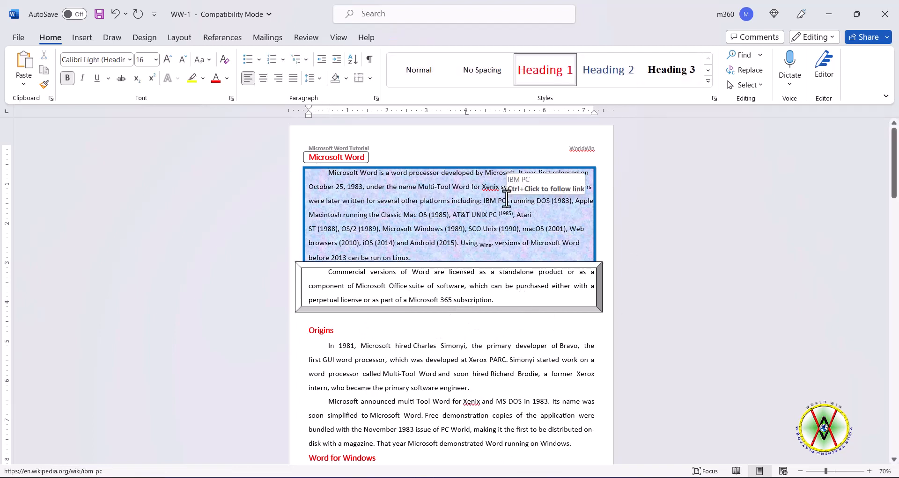
{"action": "left_click", "coordinate": [600, 307]}
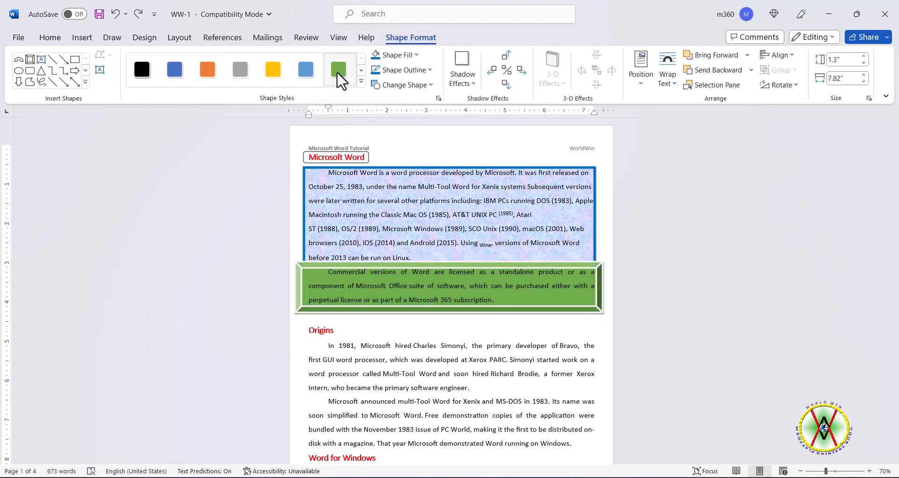
{"action": "left_click", "coordinate": [362, 82]}
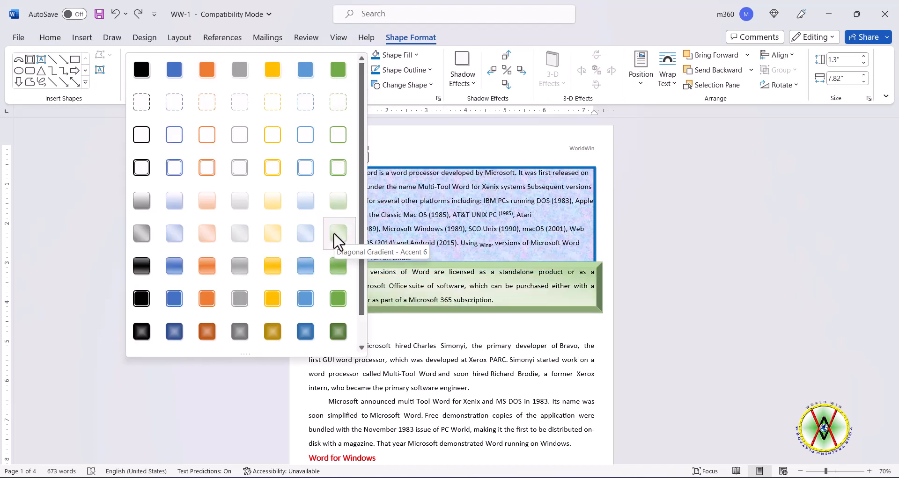
{"action": "left_click", "coordinate": [338, 234]}
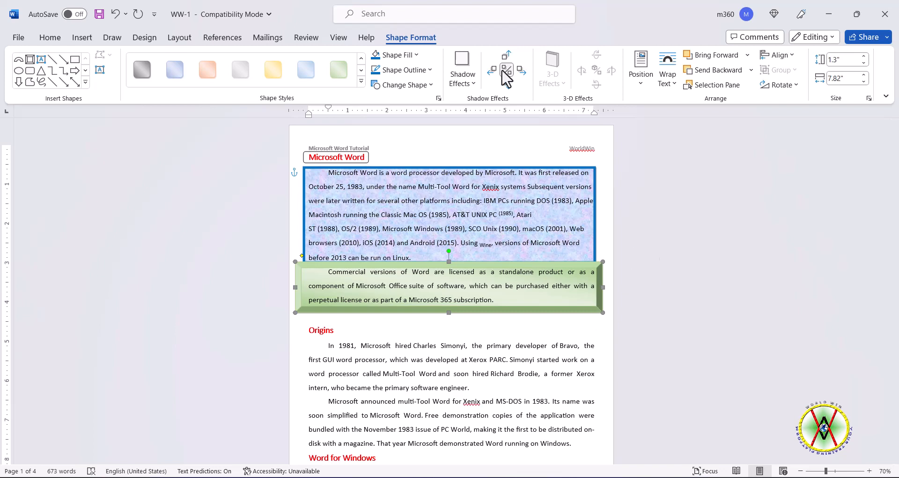
{"action": "left_click", "coordinate": [427, 70]}
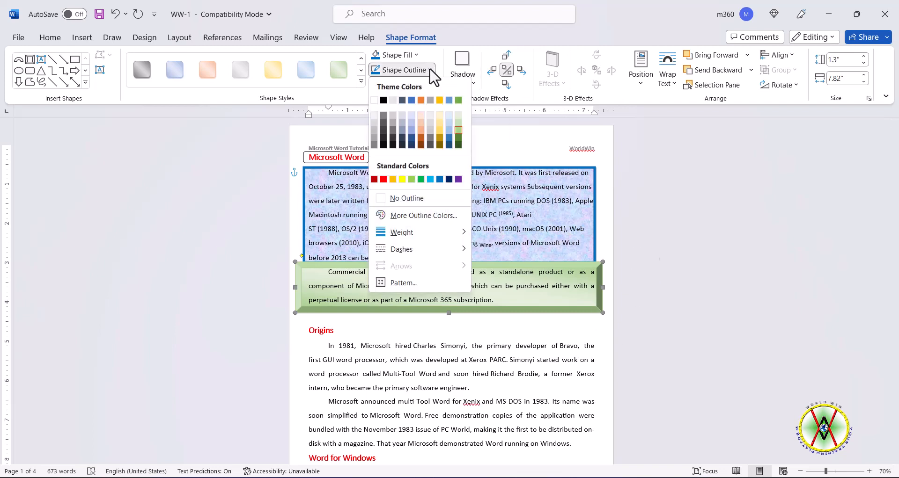
{"action": "left_click", "coordinate": [383, 100]}
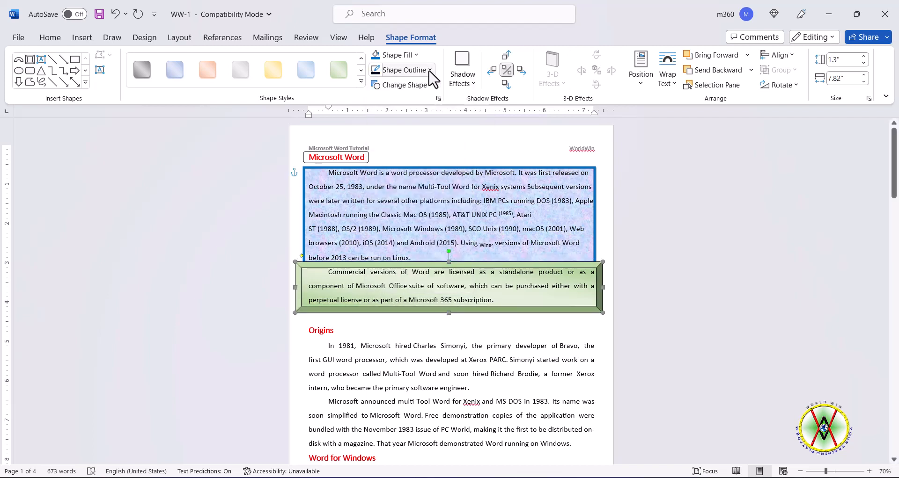
- Fill the bevel shape with the white marble texture and deselect it
{"action": "left_click", "coordinate": [416, 56]}
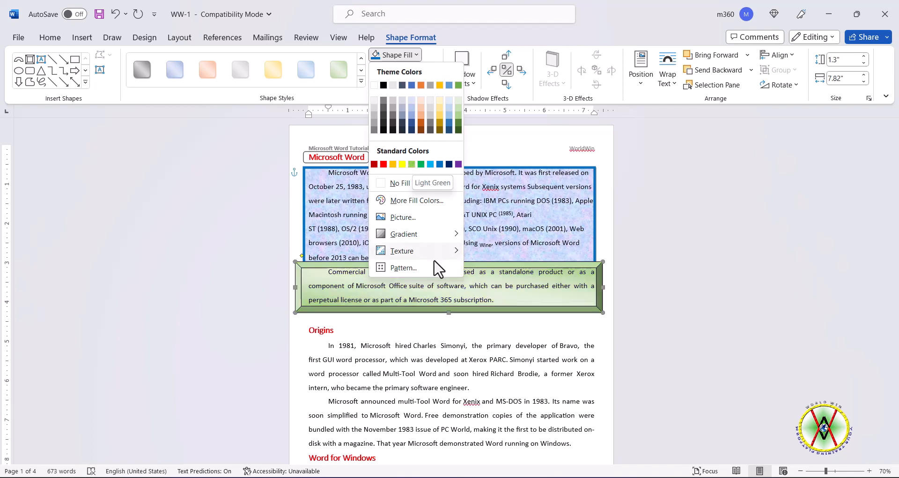
{"action": "mouse_move", "coordinate": [445, 252]}
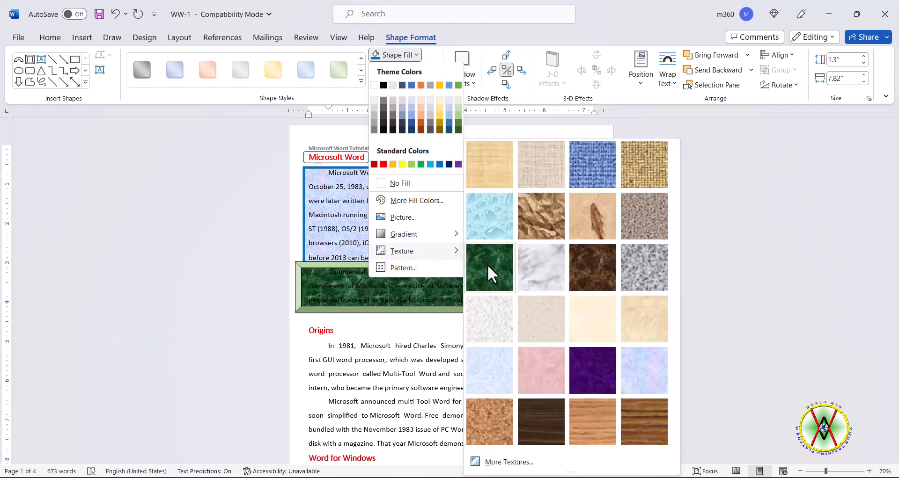
{"action": "left_click", "coordinate": [540, 265]}
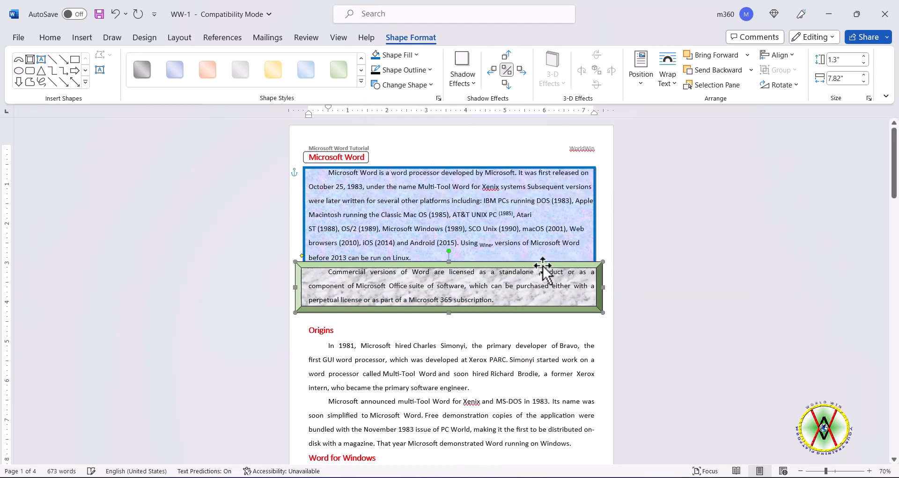
{"action": "left_click", "coordinate": [520, 346]}
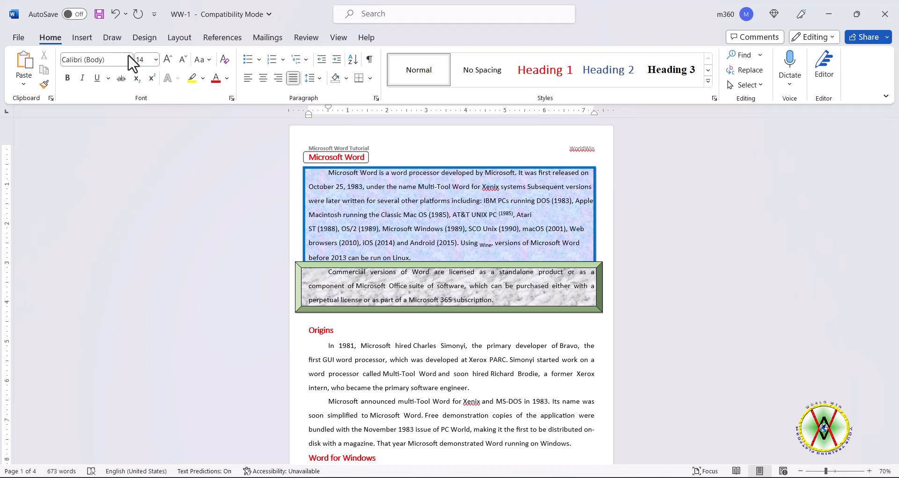
- Draw a four-point star about 0.87" high and 0.8" wide below the bevel shape and copy it into a row of three
{"action": "left_click", "coordinate": [84, 37]}
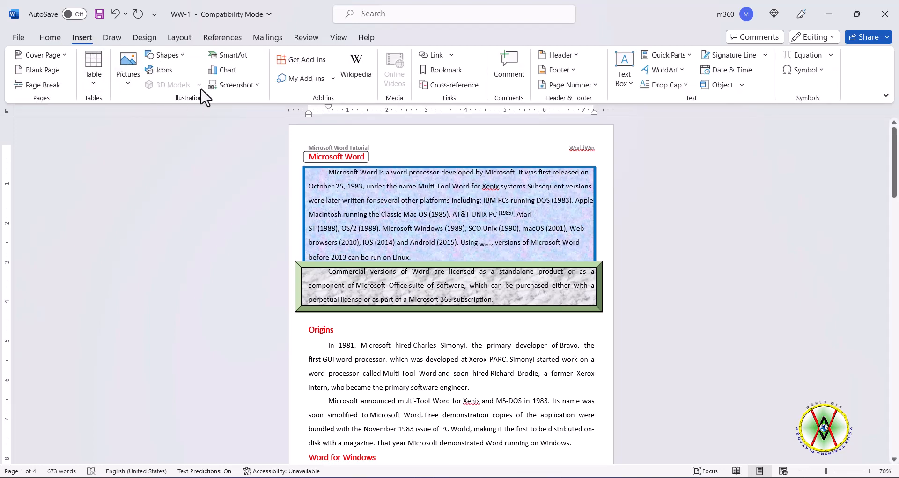
{"action": "left_click", "coordinate": [179, 56]}
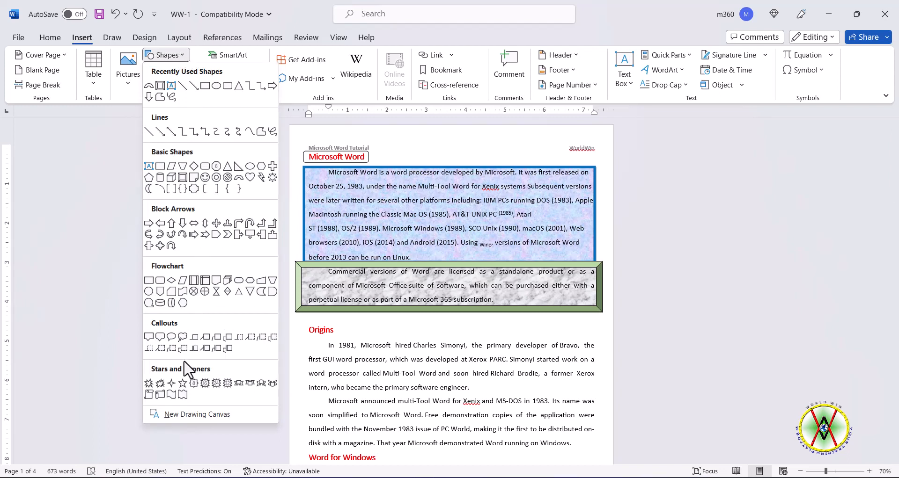
{"action": "left_click", "coordinate": [172, 383]}
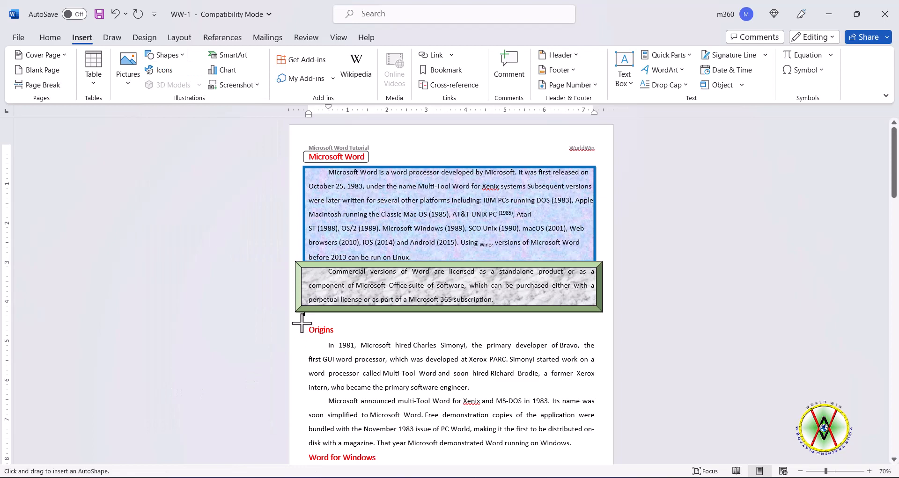
{"action": "left_click_drag", "start_coordinate": [301, 323], "coordinate": [389, 328]}
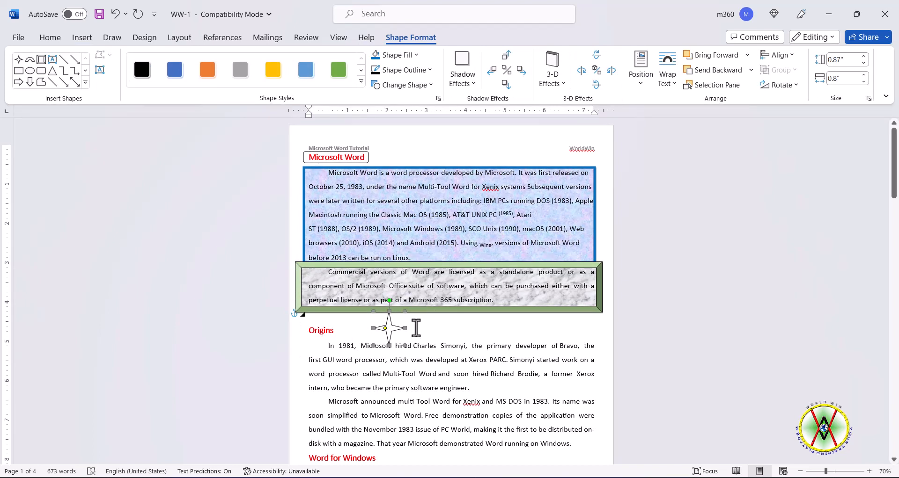
{"action": "left_click_drag", "start_coordinate": [391, 328], "coordinate": [524, 336]}
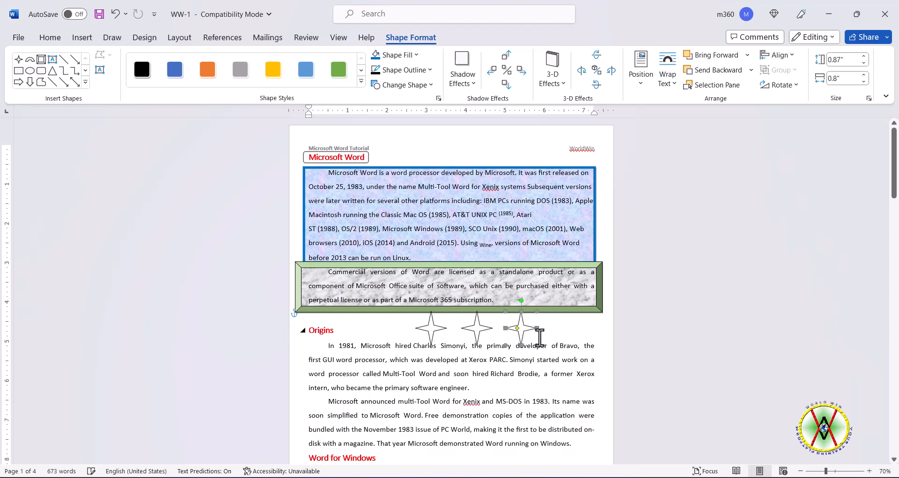
{"action": "left_click", "coordinate": [539, 338]}
- Apply the solid green shape style to the first star and the solid black style to the middle star
{"action": "left_click", "coordinate": [432, 332]}
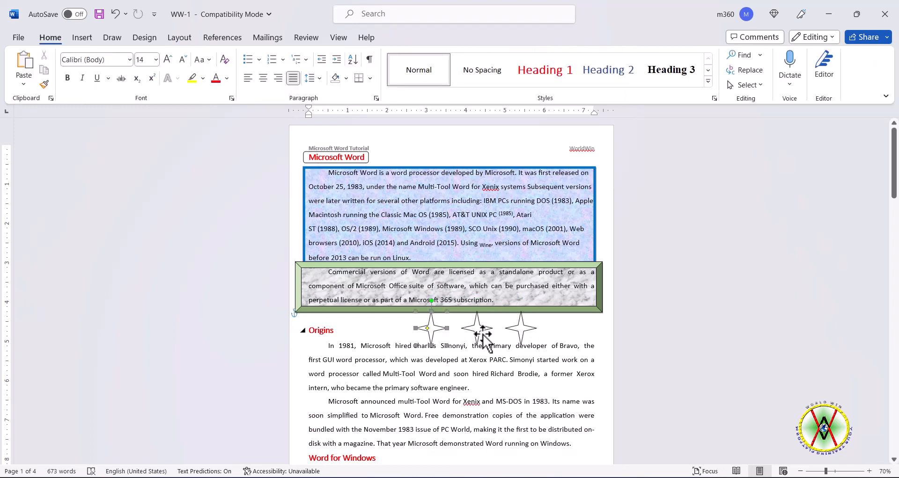
{"action": "left_click", "coordinate": [338, 70]}
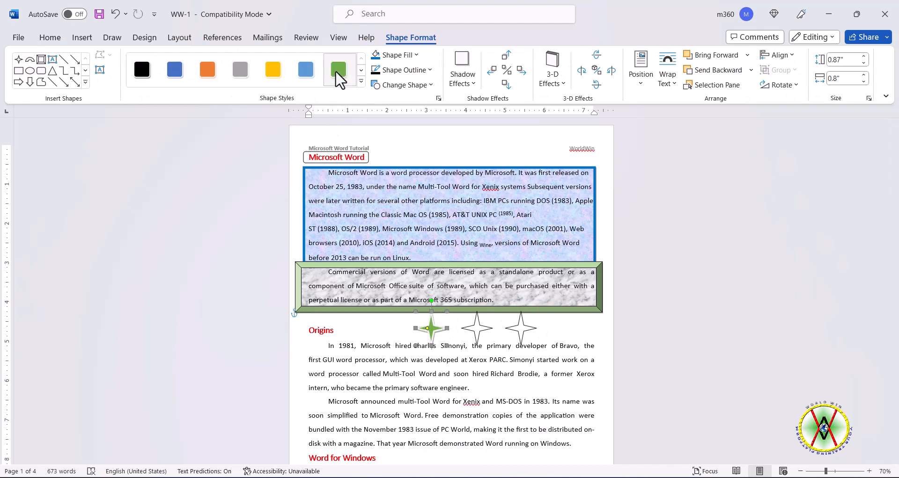
{"action": "left_click", "coordinate": [495, 333]}
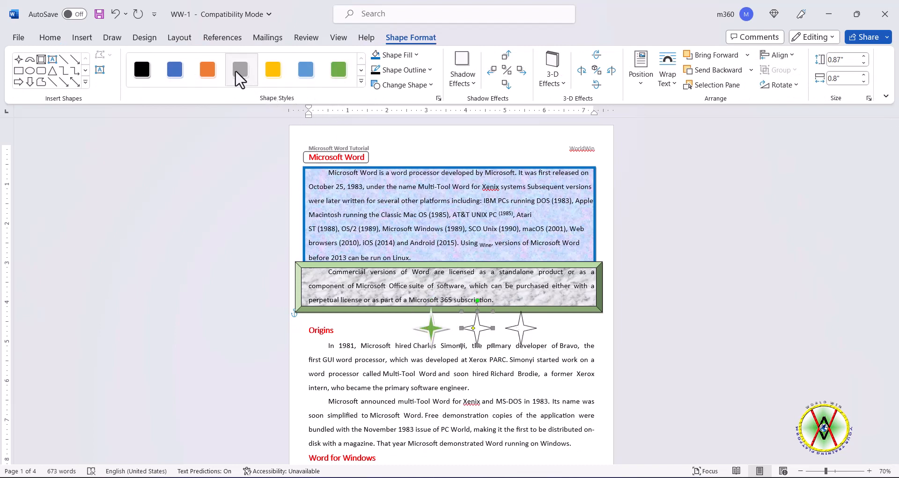
{"action": "left_click", "coordinate": [141, 70]}
- Apply the blue Center Gradient shape style to the last star in the row and deselect it
{"action": "left_click", "coordinate": [538, 333]}
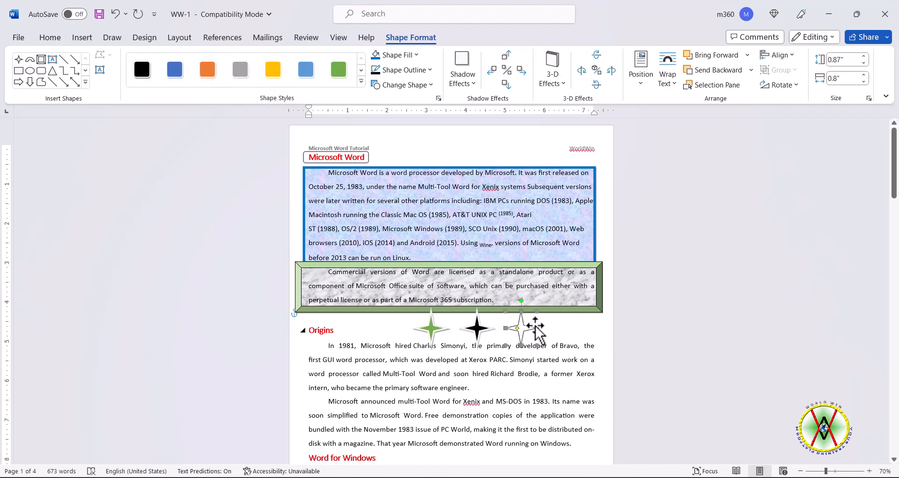
{"action": "left_click", "coordinate": [361, 82]}
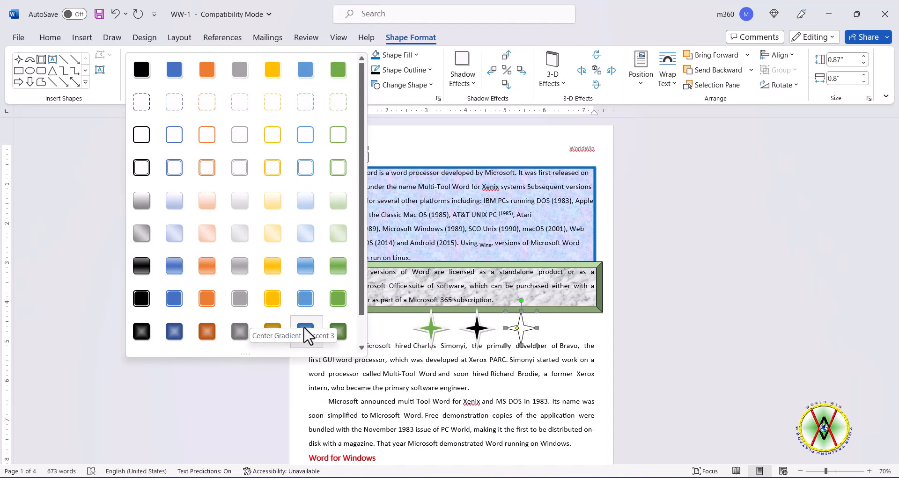
{"action": "left_click", "coordinate": [313, 337]}
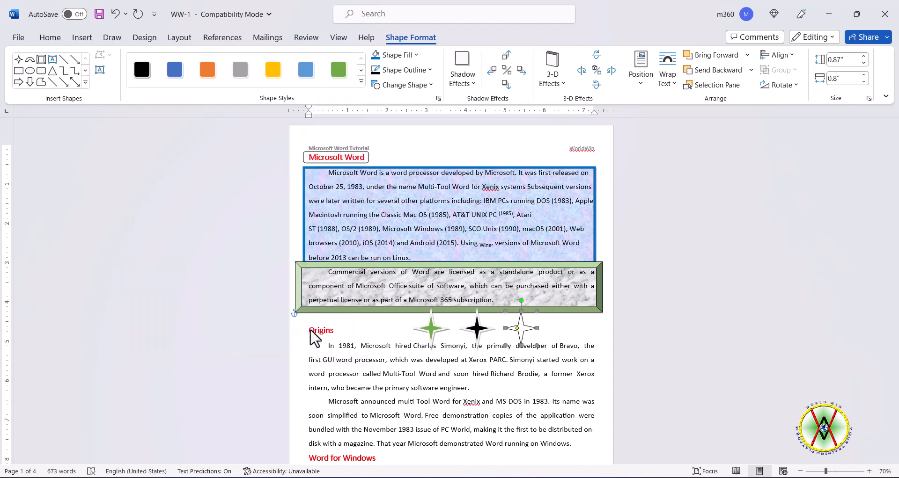
{"action": "right_click", "coordinate": [472, 402]}
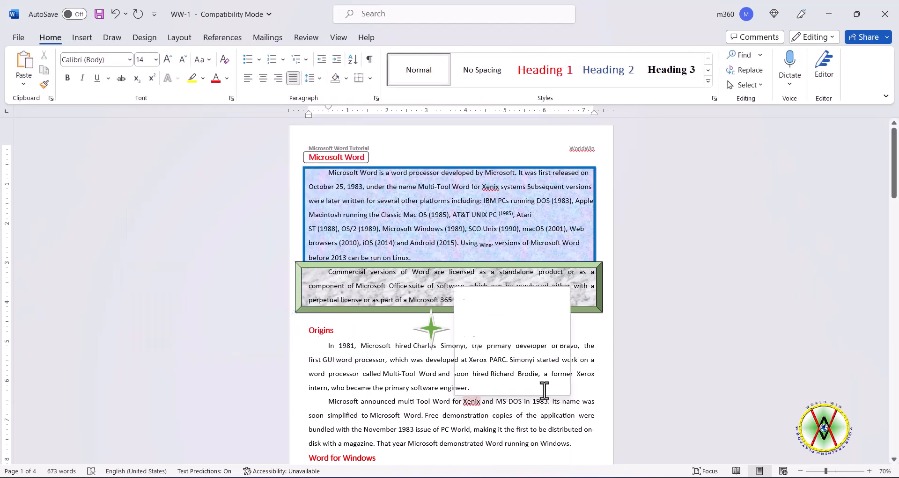
{"action": "left_click", "coordinate": [596, 352]}
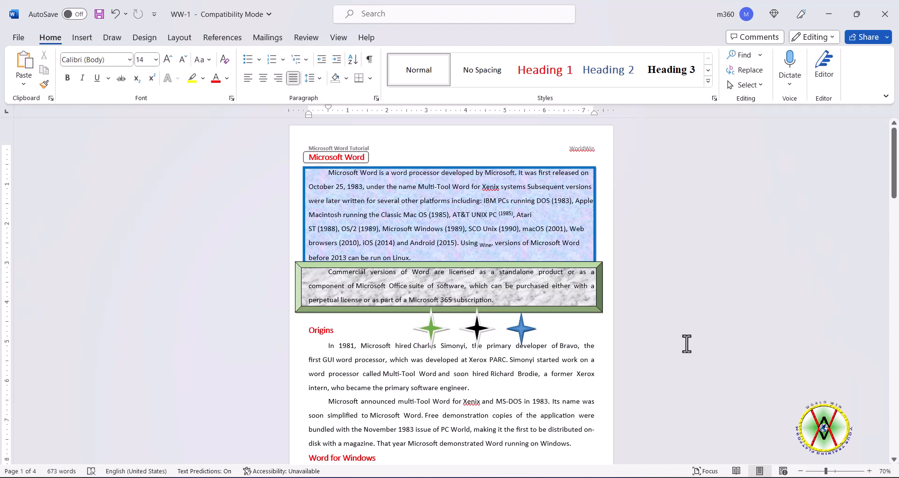
- Tilt the blue star and move it to the right end of the "Origins" heading line
{"action": "left_click", "coordinate": [522, 329]}
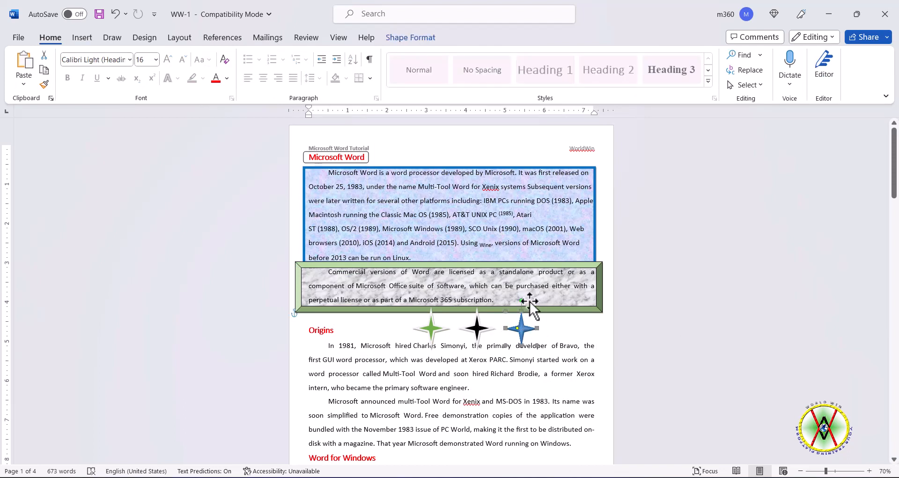
{"action": "left_click_drag", "start_coordinate": [529, 301], "coordinate": [595, 330]}
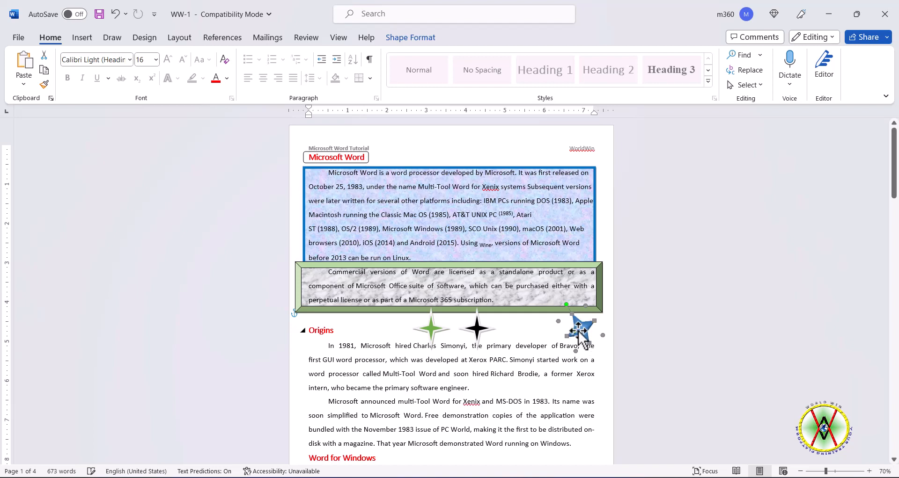
{"action": "left_click", "coordinate": [660, 340]}
- Reshape the black star with slimmer points and move it to the middle of the page header line
{"action": "left_click", "coordinate": [479, 330]}
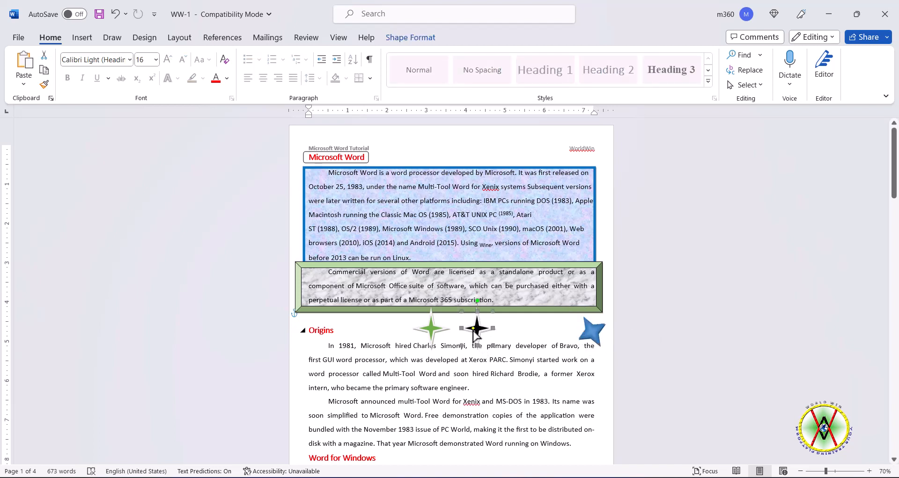
{"action": "left_click_drag", "start_coordinate": [469, 333], "coordinate": [464, 330]}
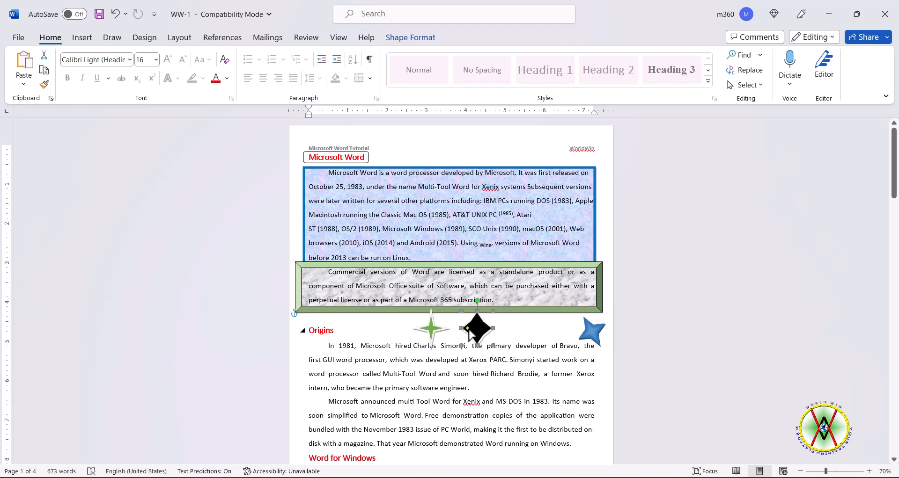
{"action": "left_click_drag", "start_coordinate": [468, 329], "coordinate": [476, 331]}
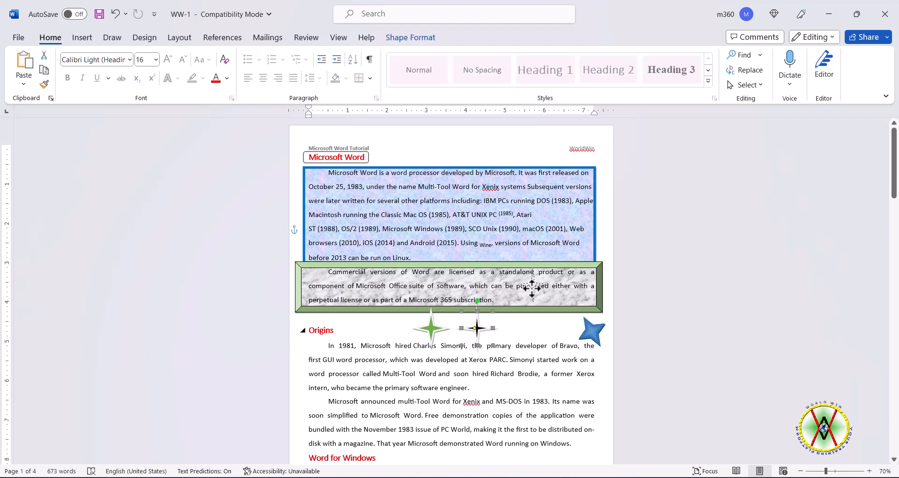
{"action": "left_click_drag", "start_coordinate": [476, 329], "coordinate": [451, 150]}
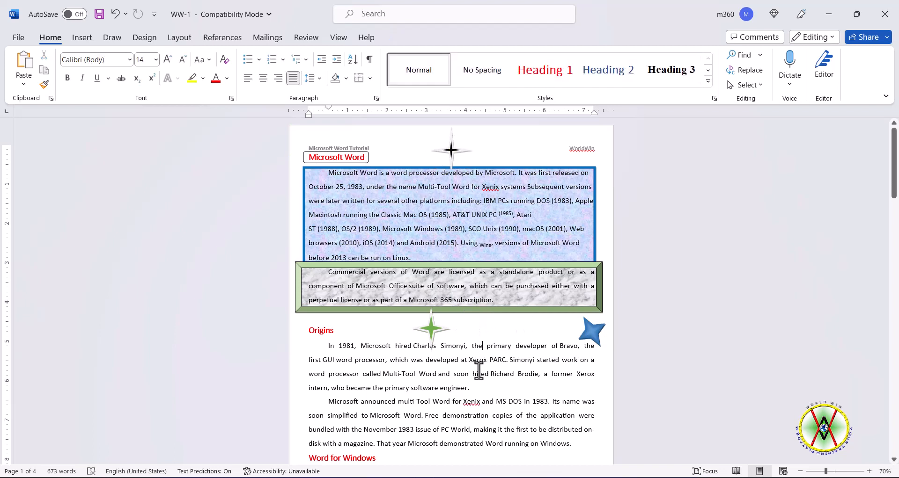
- Move the green star to the start of the "Origins" heading line and widen its points
{"action": "left_click", "coordinate": [431, 328]}
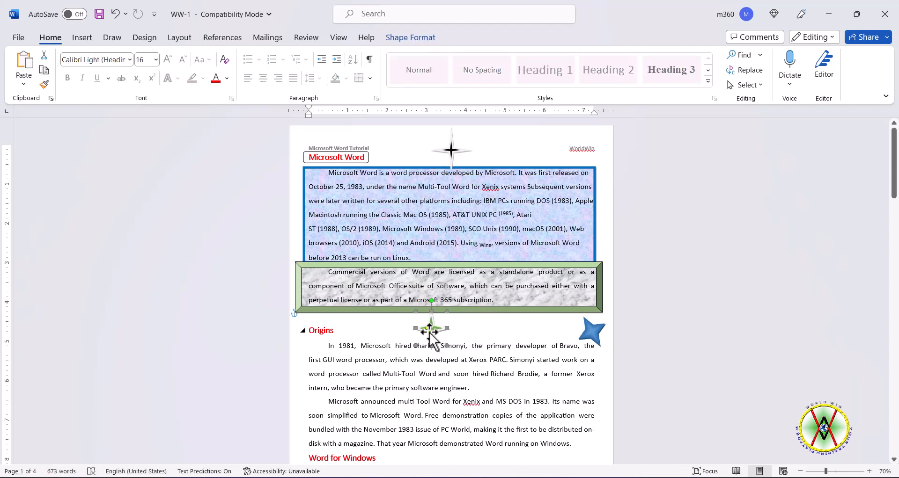
{"action": "left_click_drag", "start_coordinate": [424, 337], "coordinate": [303, 332]}
{"action": "left_click", "coordinate": [354, 362]}
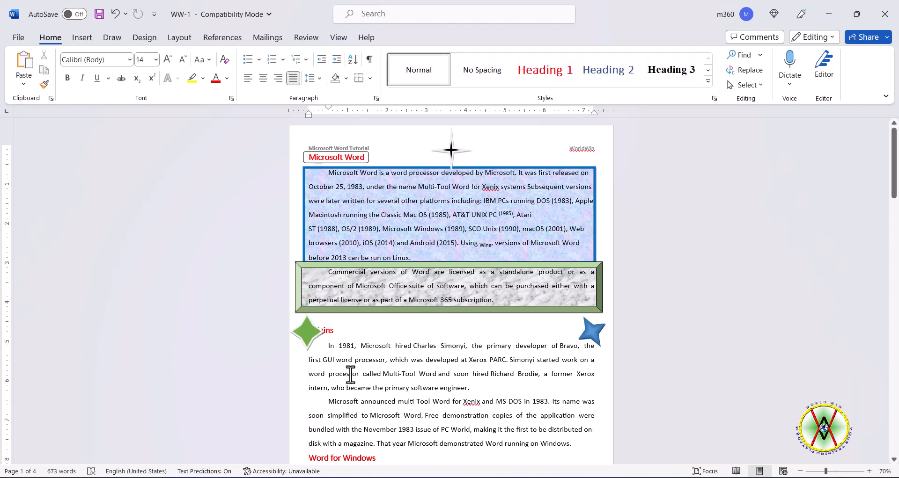
- Delete the "Origins" heading and insert two blank lines above the paragraph that begins "In 1981"
{"action": "left_click", "coordinate": [338, 330]}
{"action": "left_click_drag", "start_coordinate": [327, 342], "coordinate": [288, 339]}
{"action": "left_click", "coordinate": [347, 346]}
{"action": "left_click", "coordinate": [312, 331]}
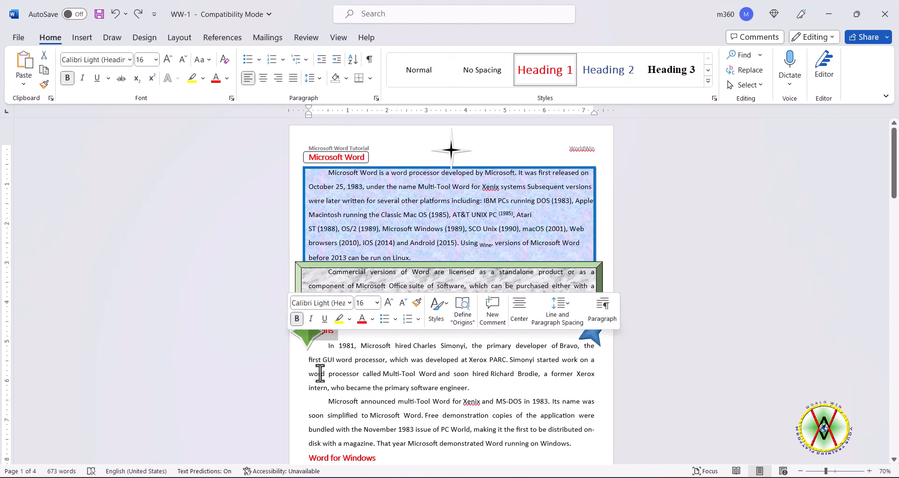
{"action": "key", "text": "Delete"}
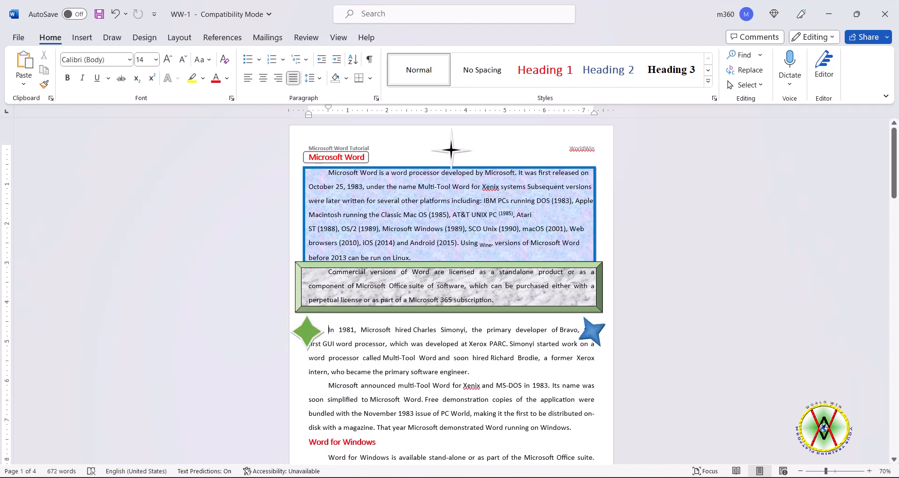
{"action": "key", "text": "Return"}
{"action": "key", "text": "Return"}
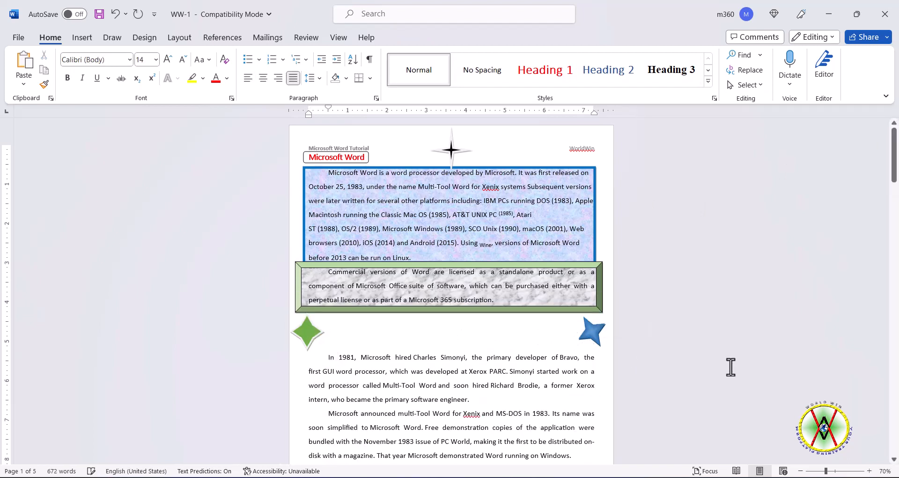
{"action": "left_click", "coordinate": [158, 297]}
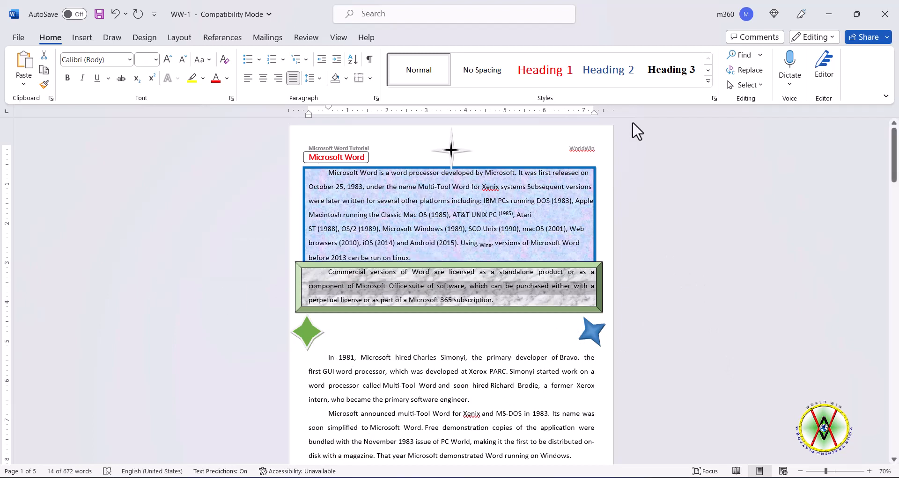
{"action": "left_click", "coordinate": [565, 332]}
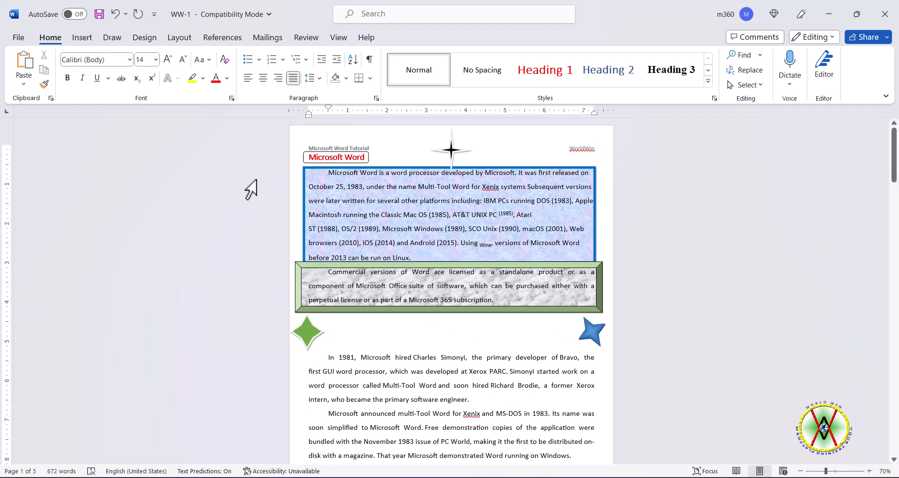
{"action": "left_click", "coordinate": [440, 313]}
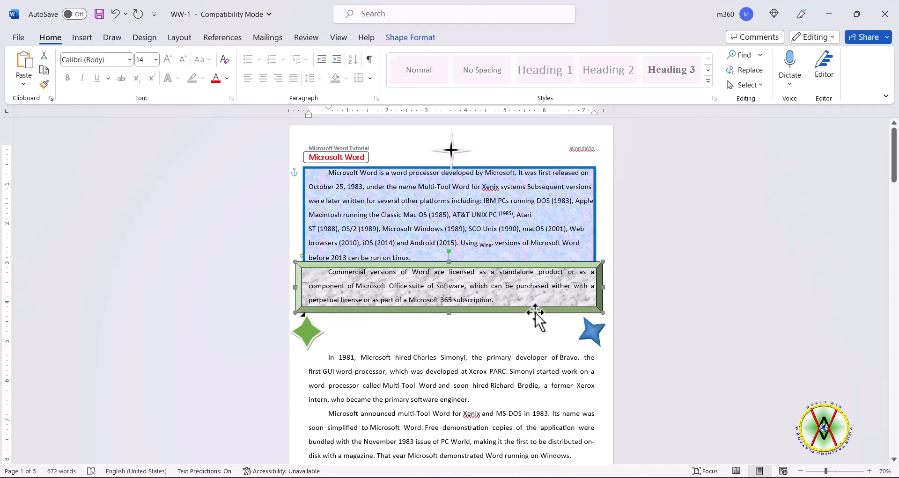
{"action": "key", "text": "Escape"}
- Try the perspective shadow that falls down and to the right on the bevel shape
{"action": "left_click", "coordinate": [601, 309]}
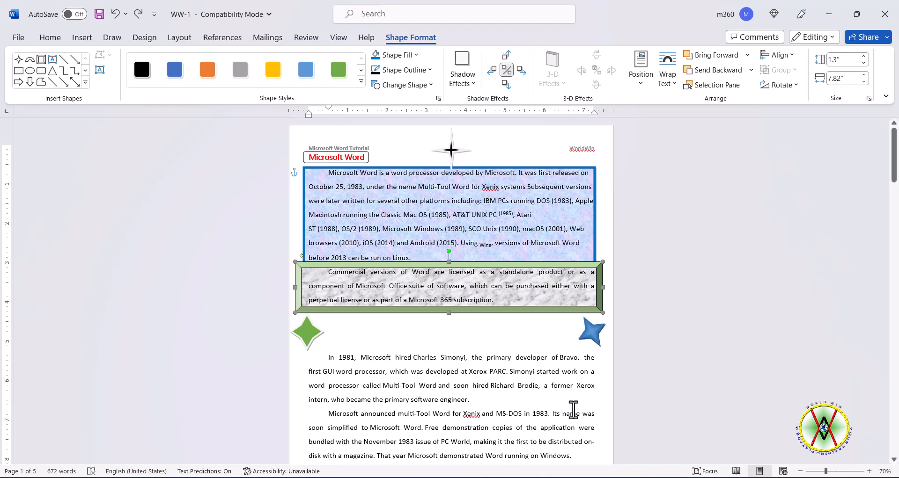
{"action": "left_click", "coordinate": [476, 84]}
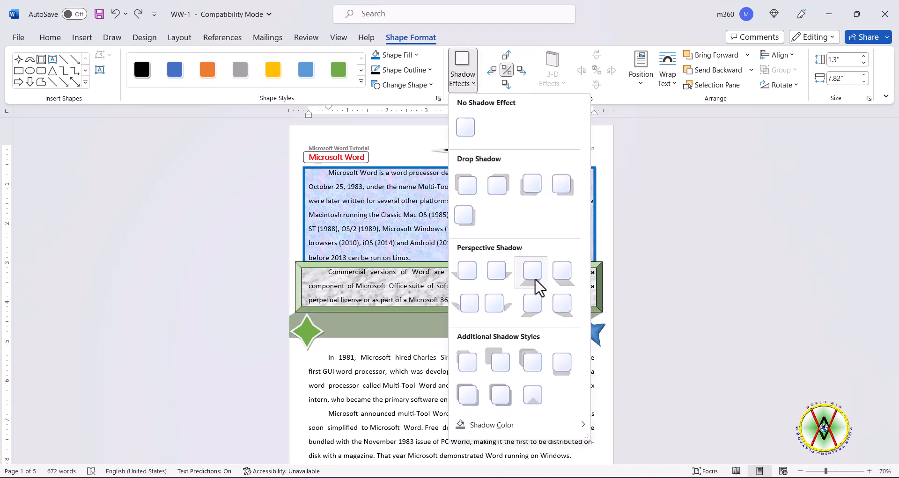
{"action": "left_click", "coordinate": [566, 281]}
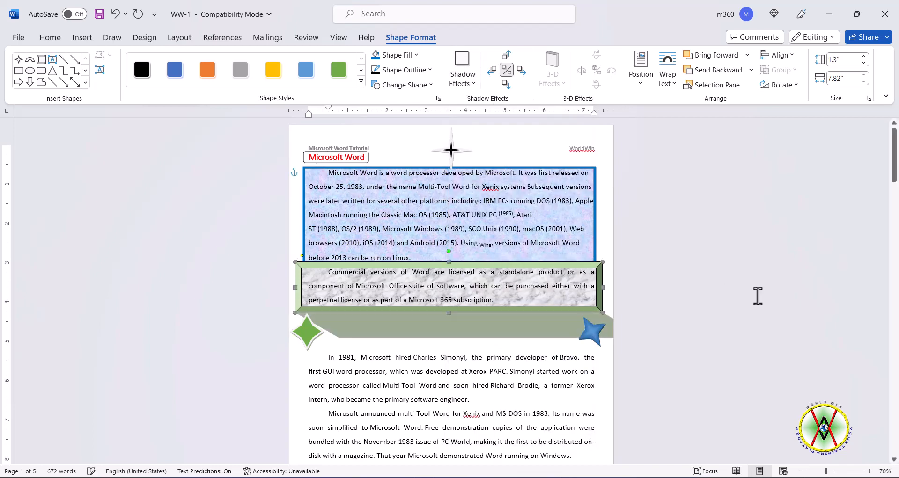
- Apply the third of the Additional Shadow Styles to the bevel shape and deselect it
{"action": "left_click", "coordinate": [476, 85]}
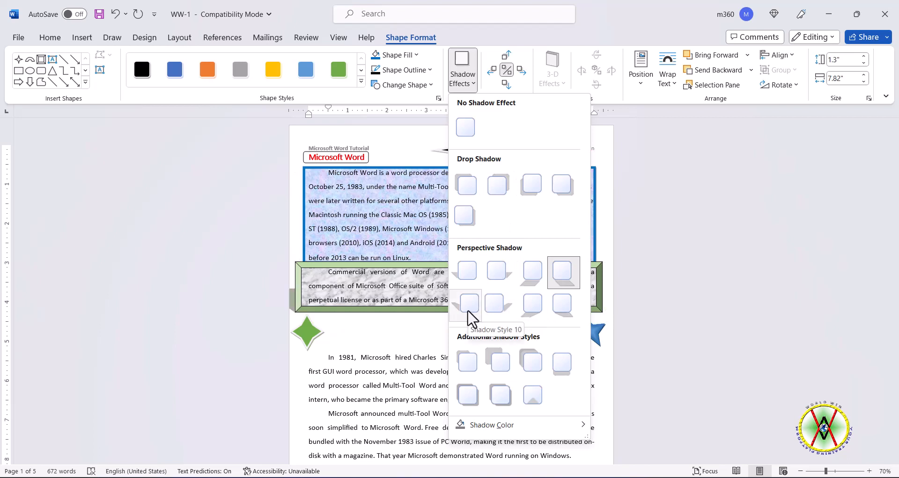
{"action": "left_click", "coordinate": [532, 361]}
{"action": "left_click", "coordinate": [757, 282]}
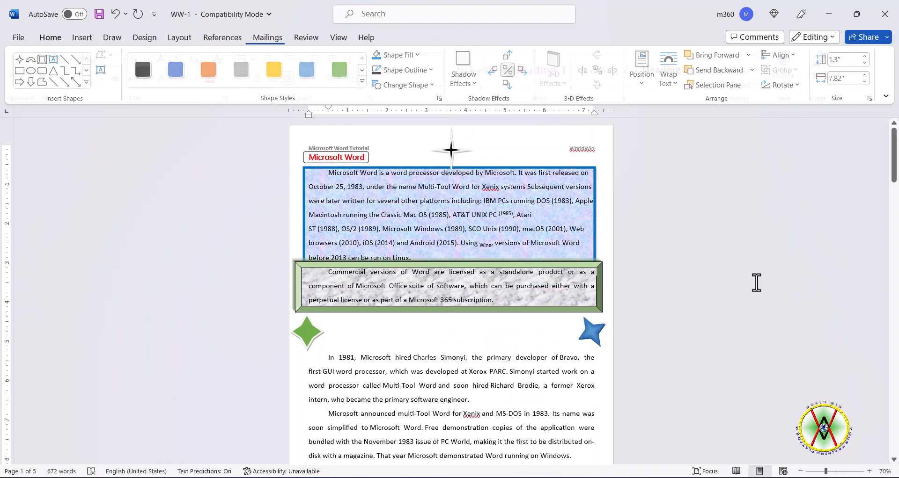
- Remove the outline from the blue textured rectangle behind the first paragraph and deselect it
{"action": "left_click", "coordinate": [541, 235]}
{"action": "left_click", "coordinate": [593, 183]}
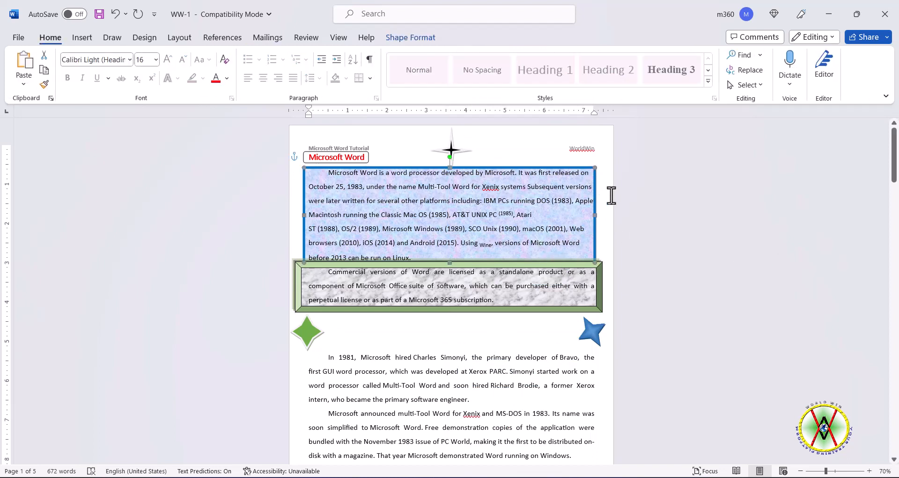
{"action": "left_click", "coordinate": [410, 159]}
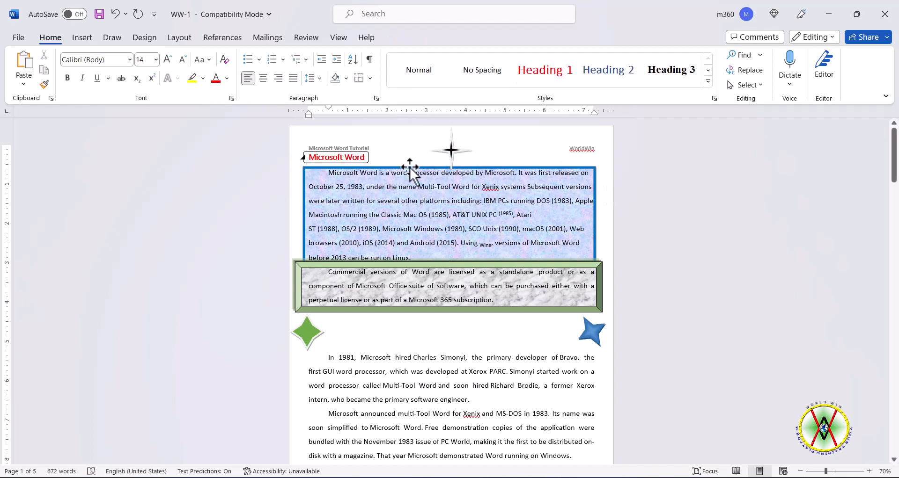
{"action": "left_click", "coordinate": [592, 184]}
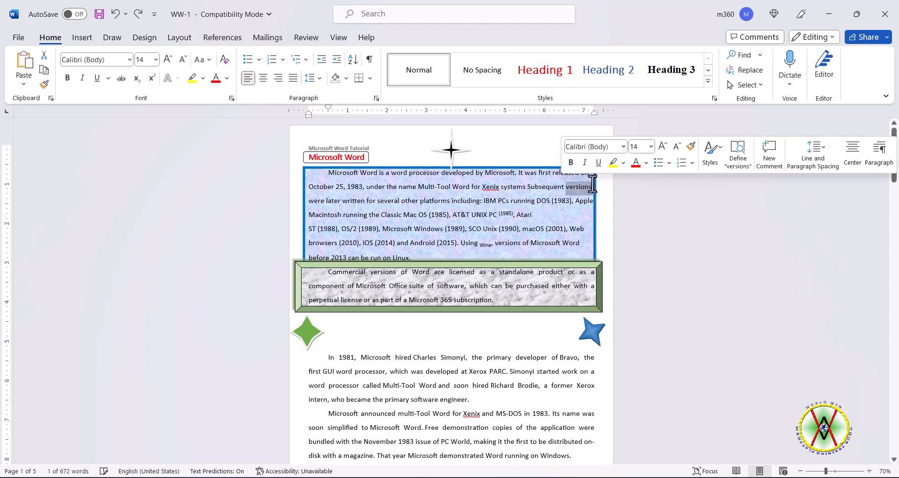
{"action": "left_click", "coordinate": [595, 189]}
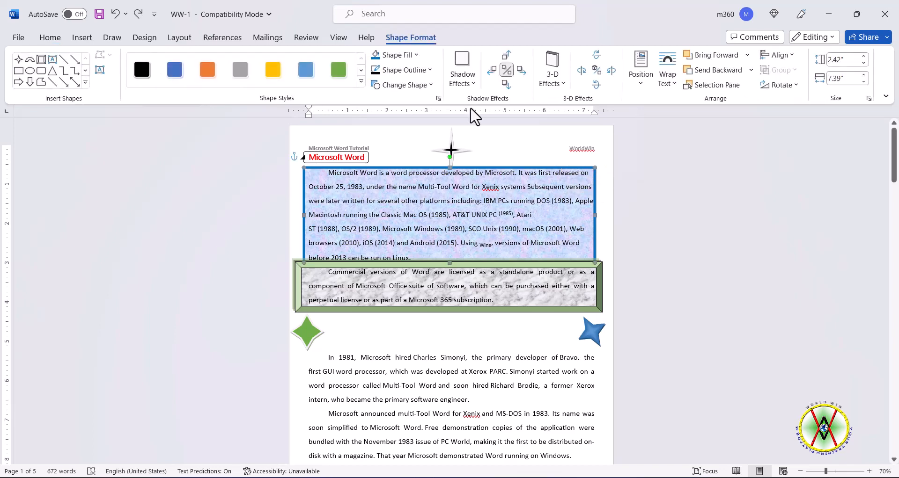
{"action": "left_click", "coordinate": [431, 73]}
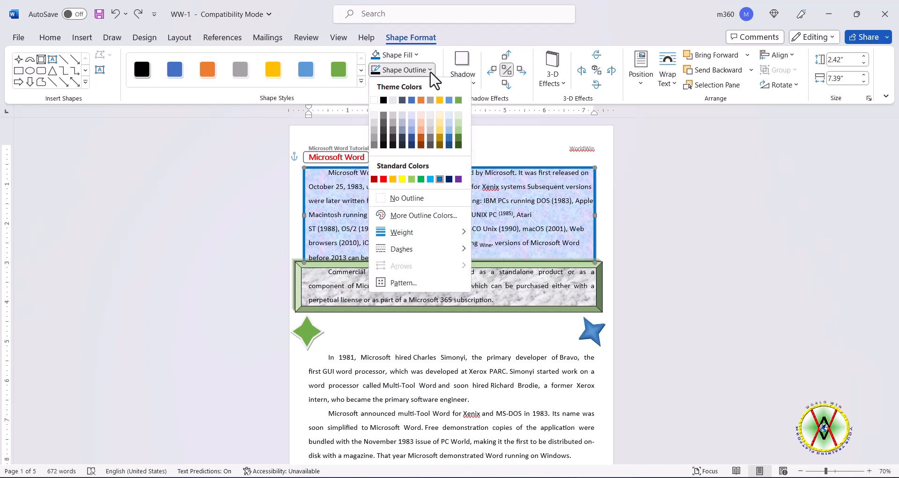
{"action": "left_click", "coordinate": [420, 197]}
{"action": "left_click", "coordinate": [744, 242]}
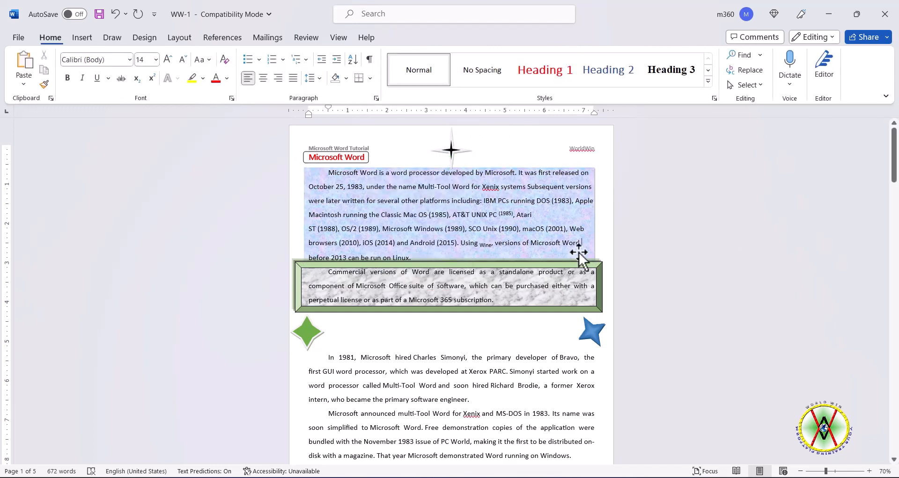
- Give the rectangle behind the first paragraph a black outline and remove its fill
{"action": "left_click", "coordinate": [595, 181]}
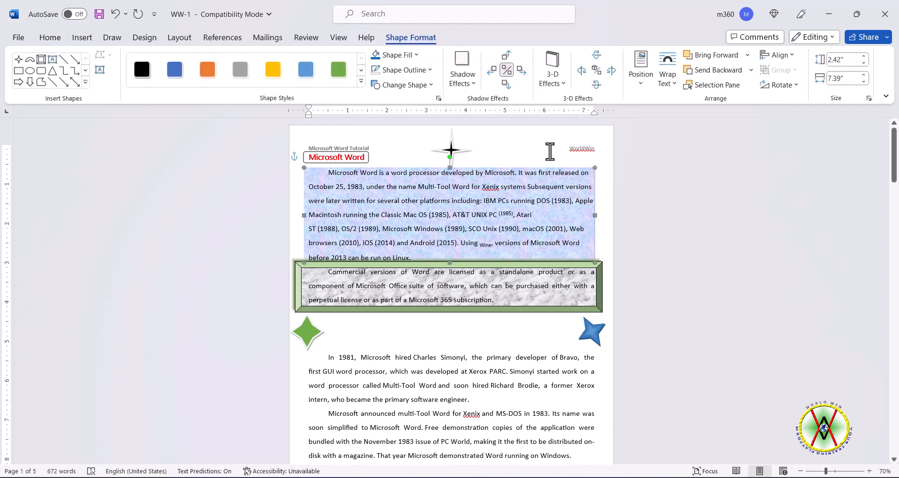
{"action": "left_click", "coordinate": [429, 84]}
{"action": "left_click", "coordinate": [430, 84]}
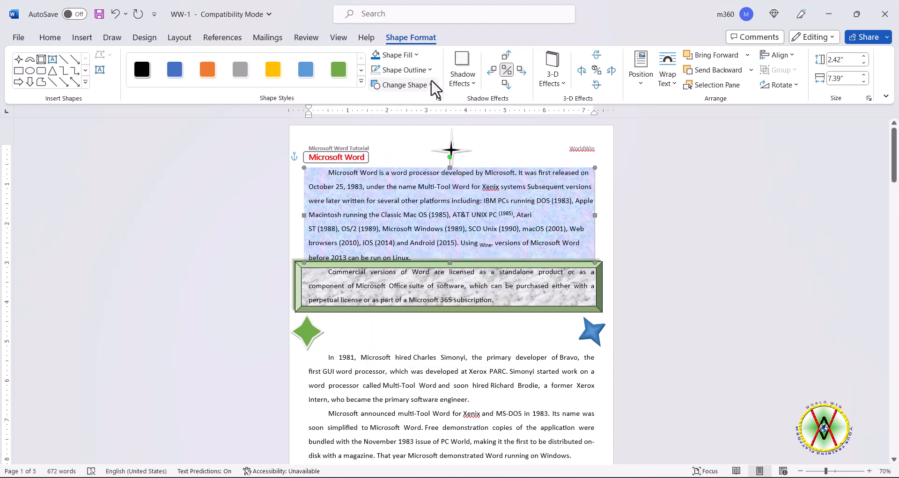
{"action": "left_click", "coordinate": [426, 71]}
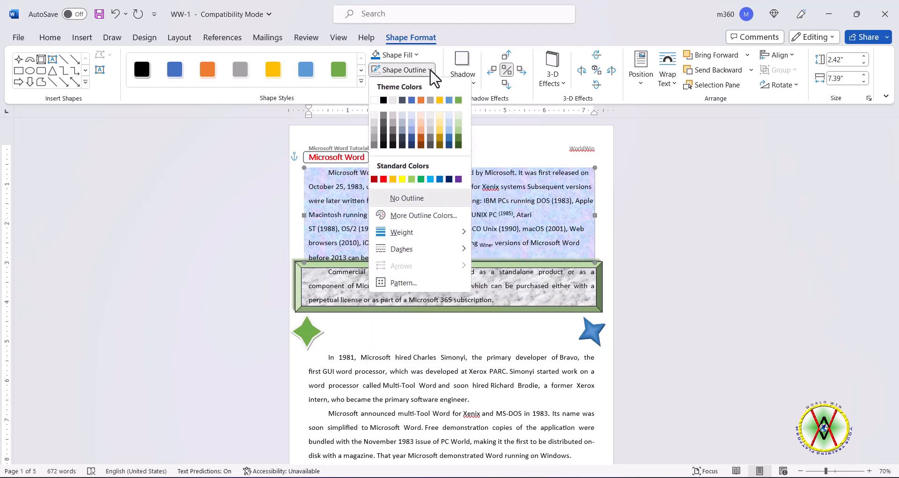
{"action": "left_click", "coordinate": [381, 98]}
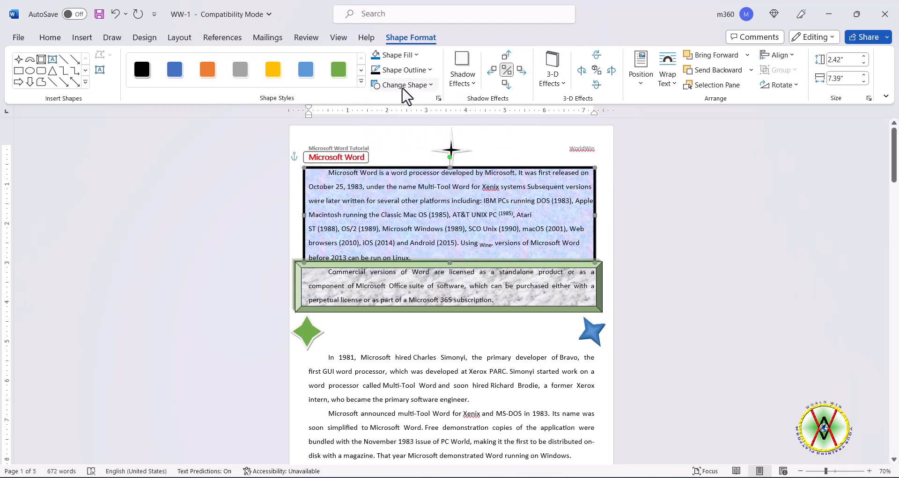
{"action": "left_click", "coordinate": [417, 55]}
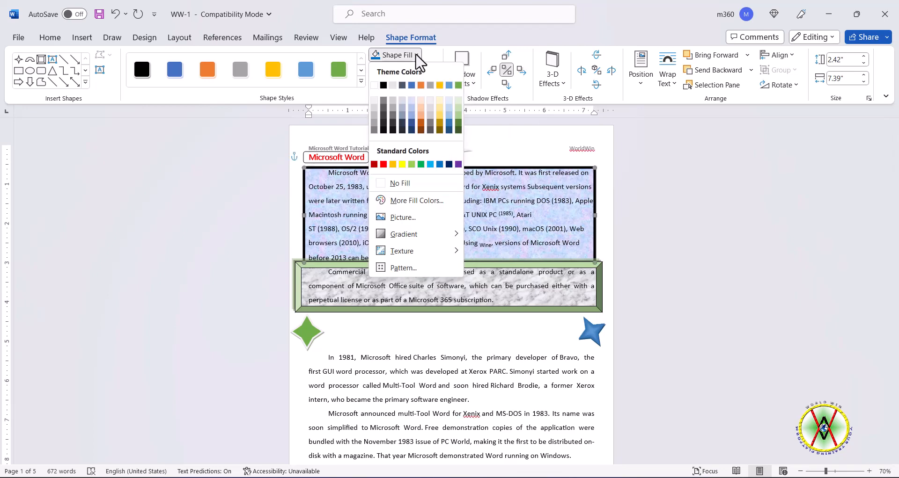
{"action": "left_click", "coordinate": [414, 179]}
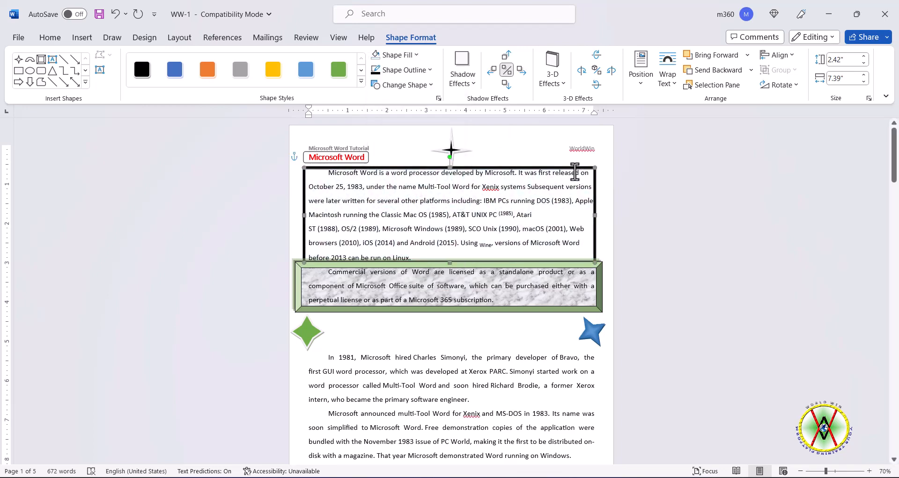
- Change the black-outlined rectangle into a rounded rectangle and deselect it
{"action": "left_click", "coordinate": [431, 85]}
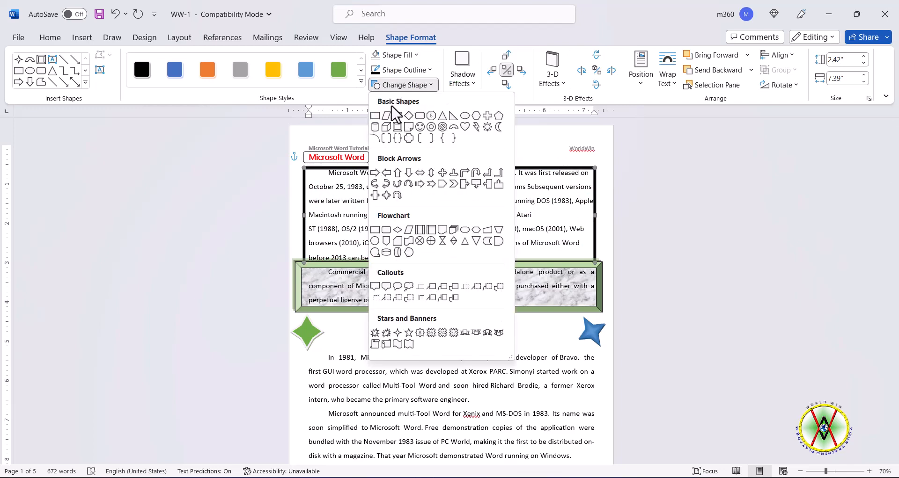
{"action": "left_click", "coordinate": [420, 116]}
{"action": "left_click", "coordinate": [677, 228]}
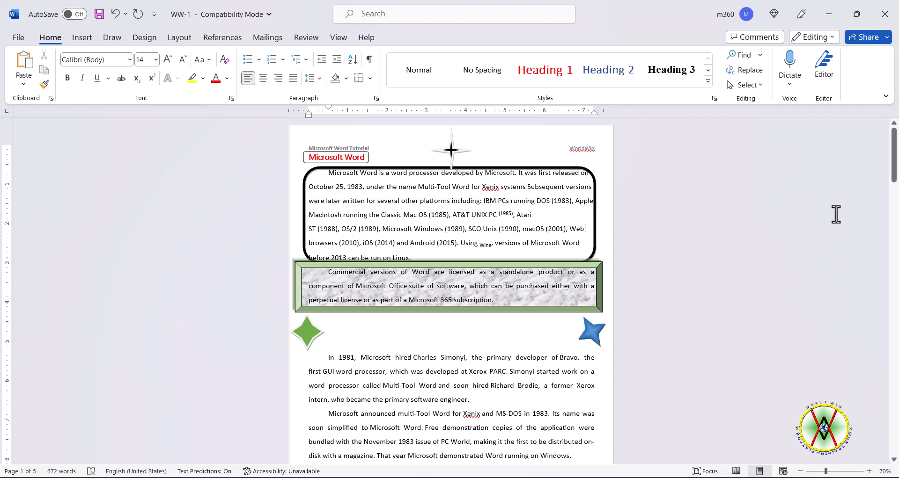
- Try the first Parallel 3-D effect on the rounded rectangle behind the first paragraph
{"action": "left_click", "coordinate": [540, 172]}
{"action": "left_click", "coordinate": [595, 249]}
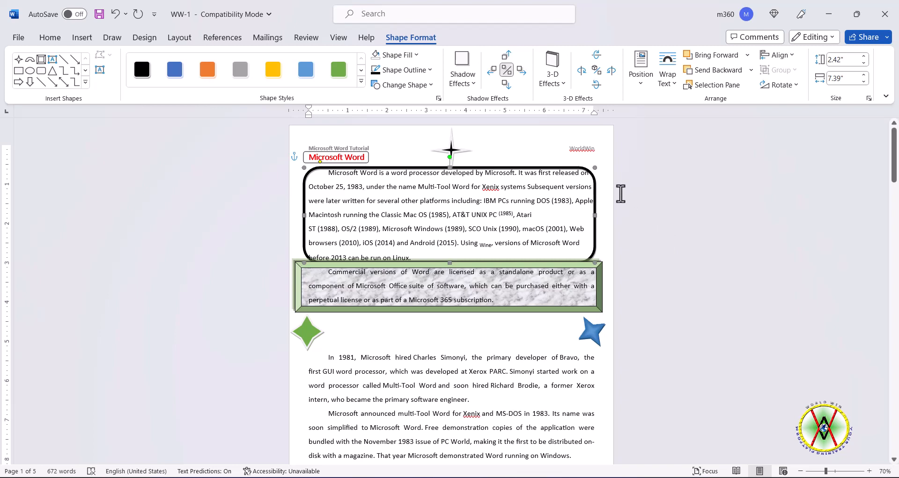
{"action": "left_click", "coordinate": [564, 88]}
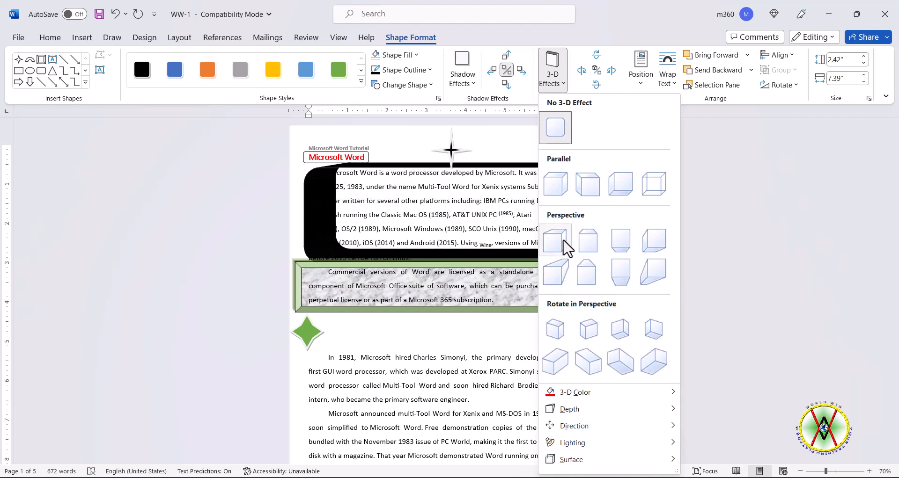
{"action": "left_click", "coordinate": [557, 189]}
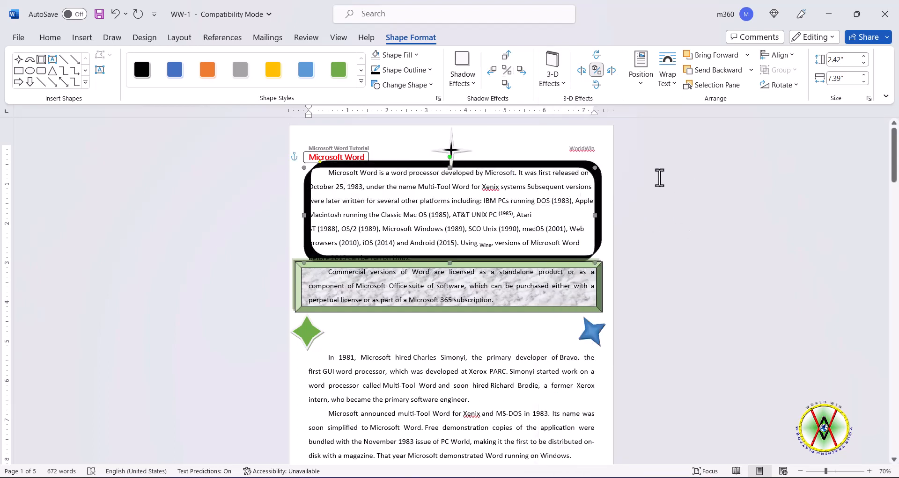
- Apply the fourth Parallel 3-D effect, the wireframe style, to the rounded rectangle and deselect it
{"action": "left_click", "coordinate": [563, 85]}
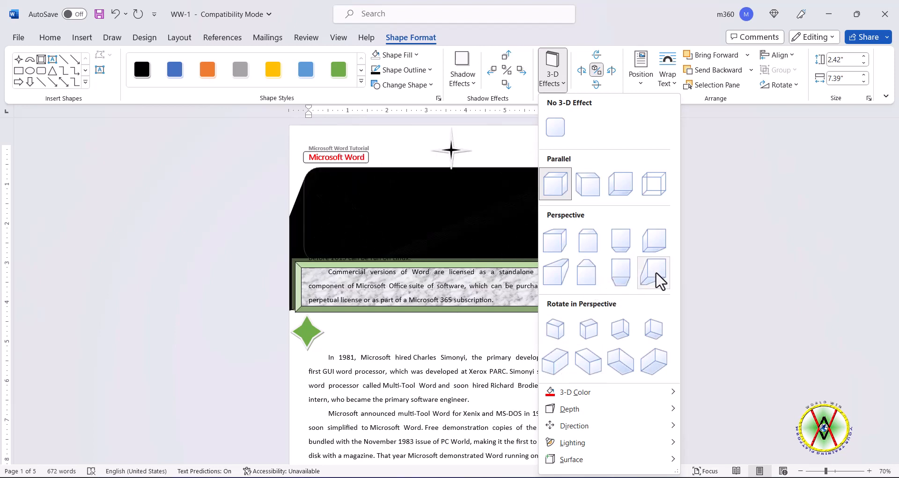
{"action": "left_click", "coordinate": [658, 192]}
{"action": "left_click", "coordinate": [757, 288]}
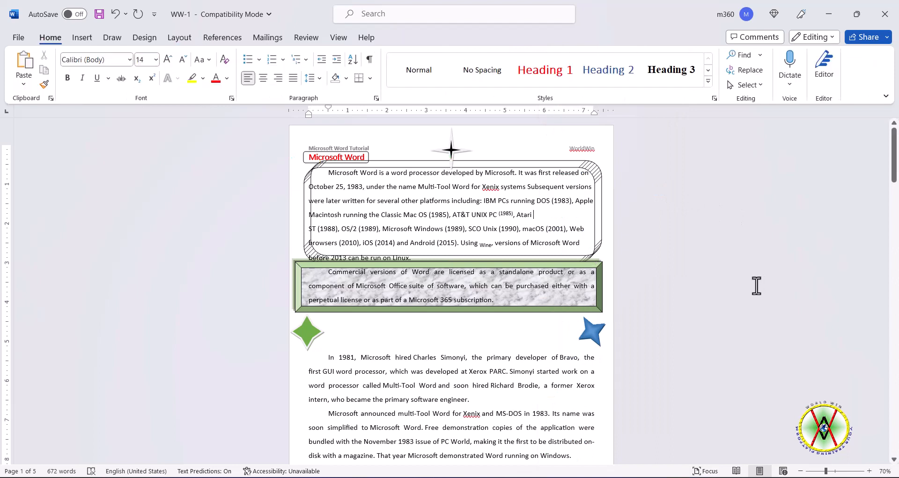